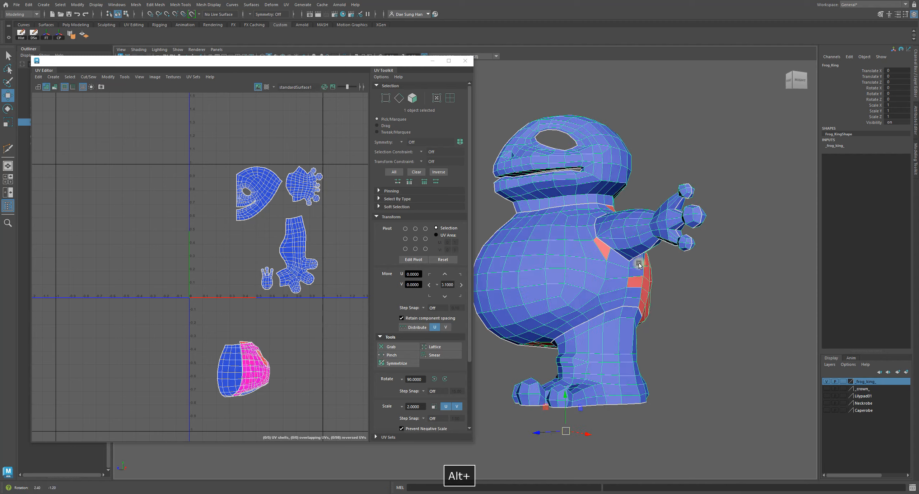
- Examine the frog's torso from several sides and compare it with its partly reversed, overlapping shell in the UV layout
right_click_drag(643, 294, 730, 308, "alt")
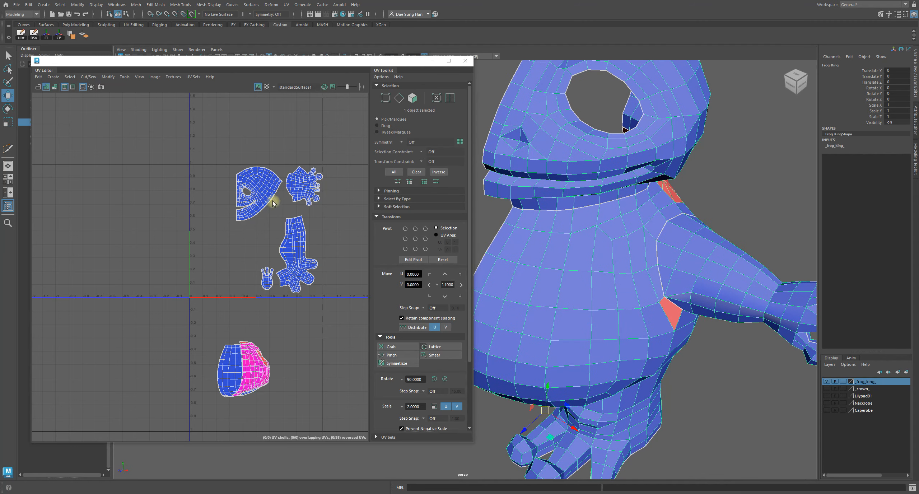
middle_click_drag(699, 283, 583, 274, "alt")
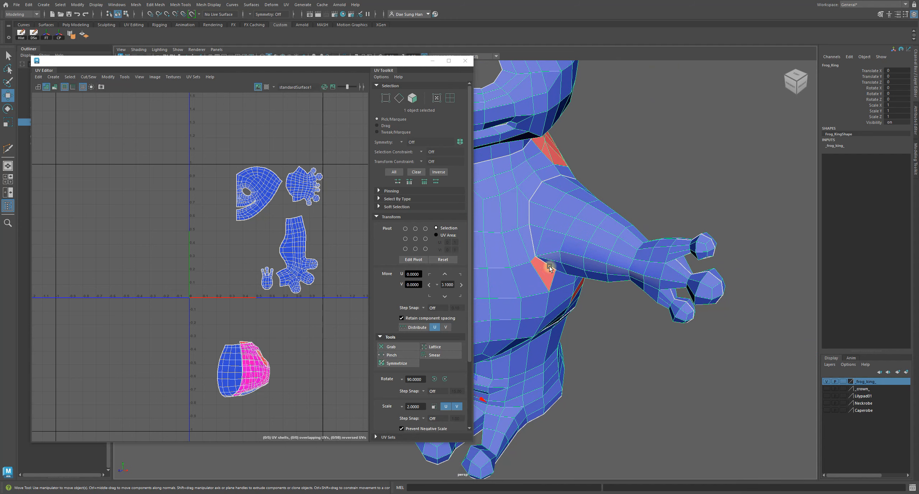
left_click_drag(606, 270, 582, 220, "alt")
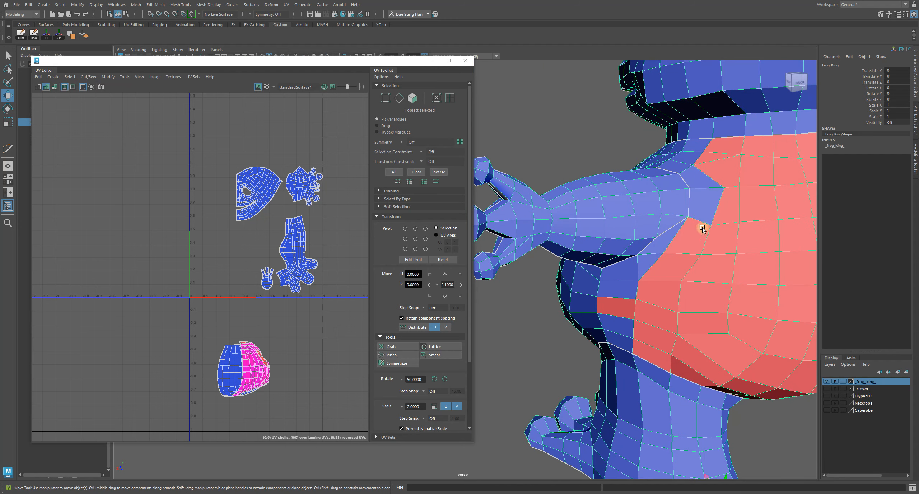
left_click_drag(585, 226, 575, 173, "alt")
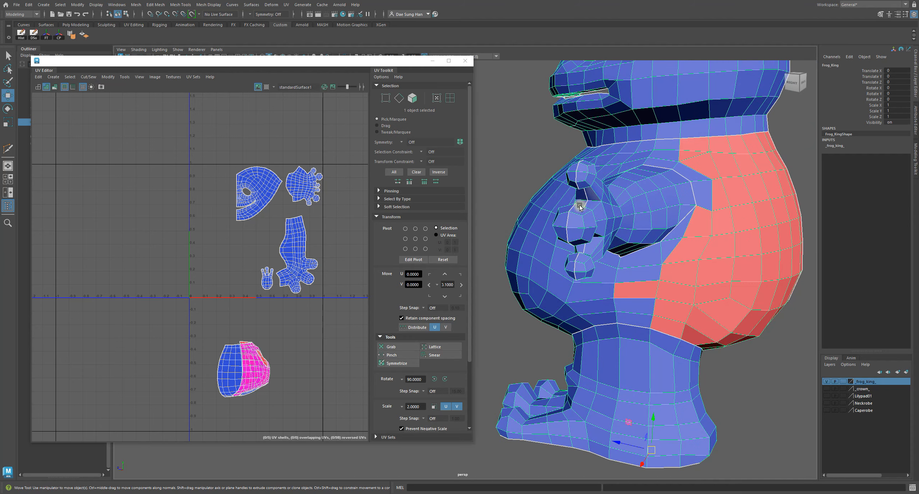
left_click_drag(579, 206, 606, 241, "alt")
left_click_drag(617, 279, 324, 272, "alt")
left_click_drag(545, 271, 639, 246, "alt")
key("w")
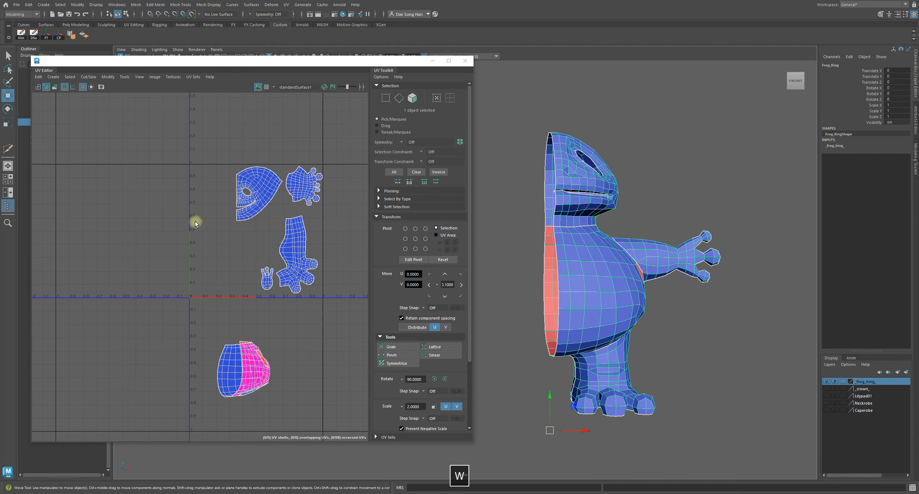
middle_click_drag(195, 222, 144, 211, "alt")
right_click_drag(143, 211, 143, 303, "alt")
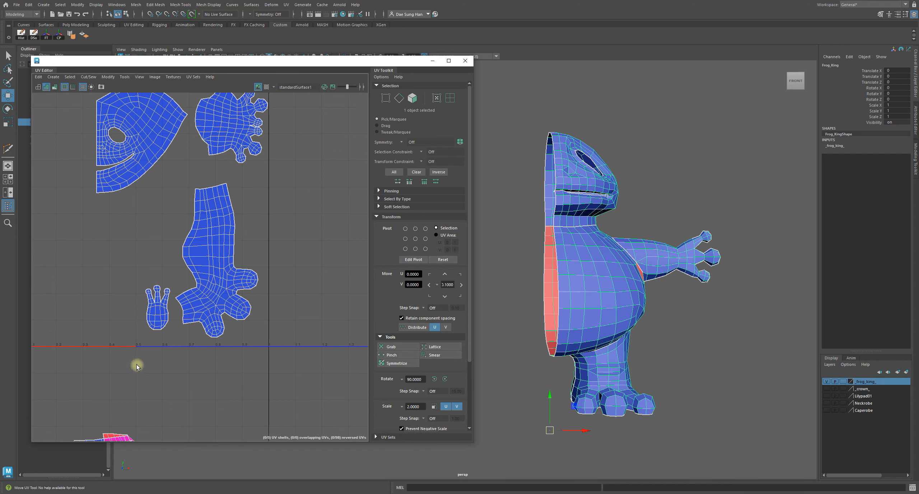
left_click_drag(697, 316, 682, 312, "alt")
right_click_drag(285, 325, 183, 341, "alt")
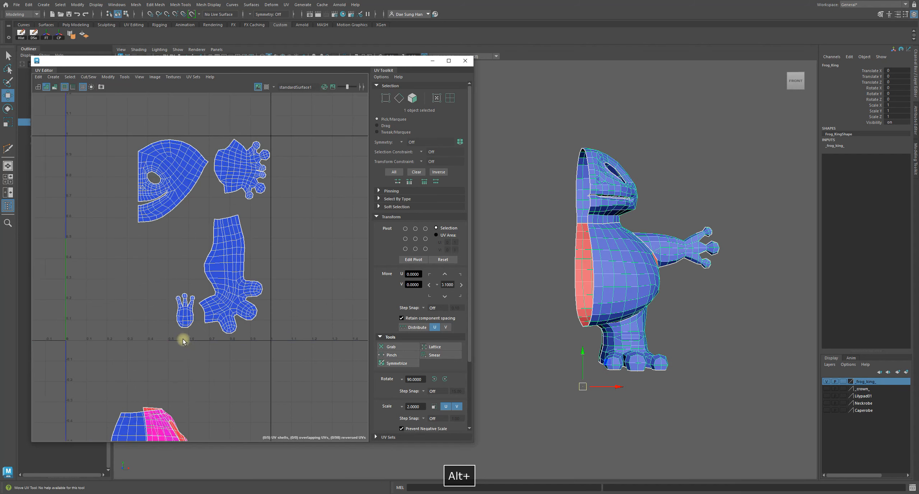
middle_click_drag(183, 341, 227, 196, "alt")
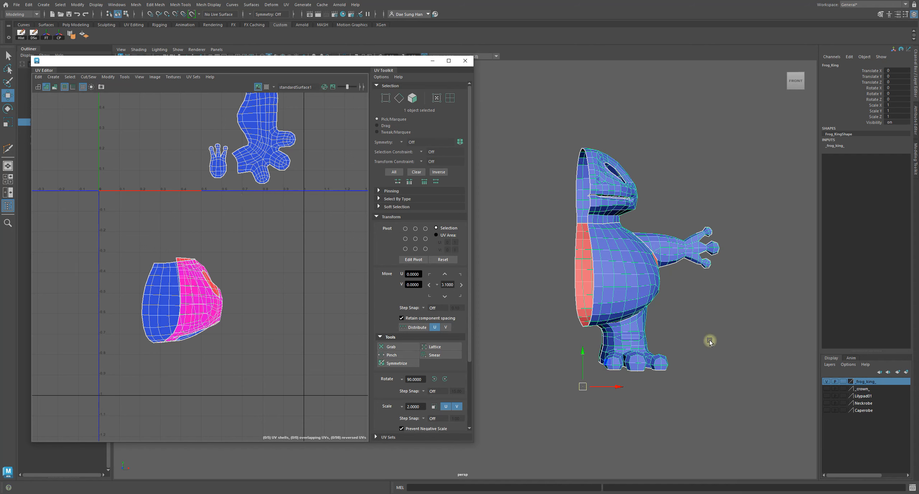
left_click_drag(722, 343, 649, 261, "alt")
right_click_drag(648, 260, 668, 281, "alt")
left_click_drag(668, 280, 676, 273, "alt")
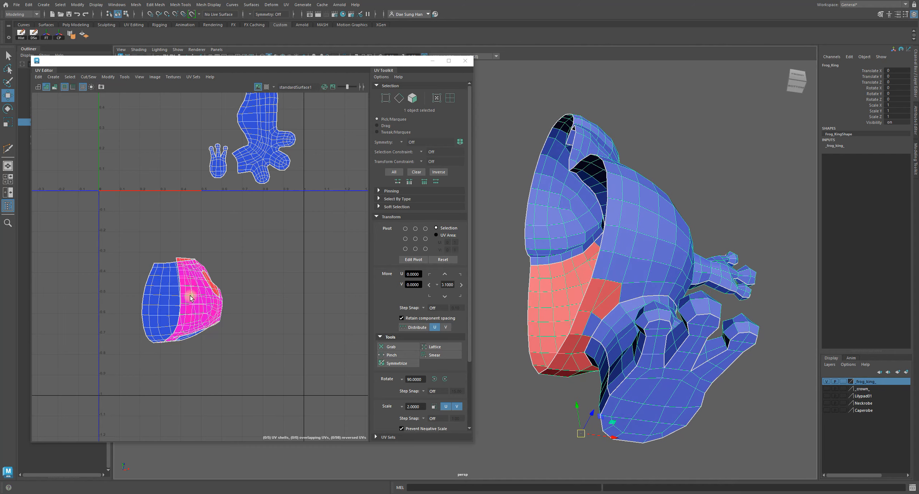
- Select the torso UV shell, display the UVs as wireframe without shading, and shift the shell slightly
left_click_drag(154, 262, 258, 369)
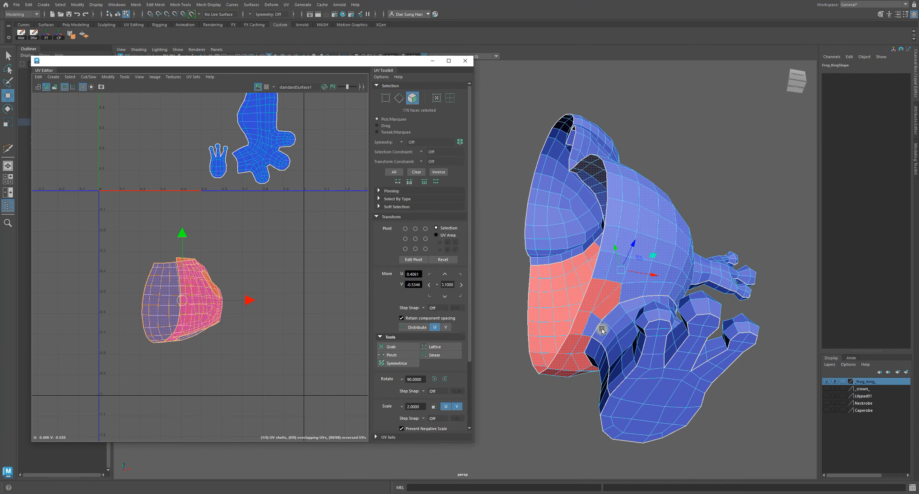
left_click(69, 87)
left_click(38, 88)
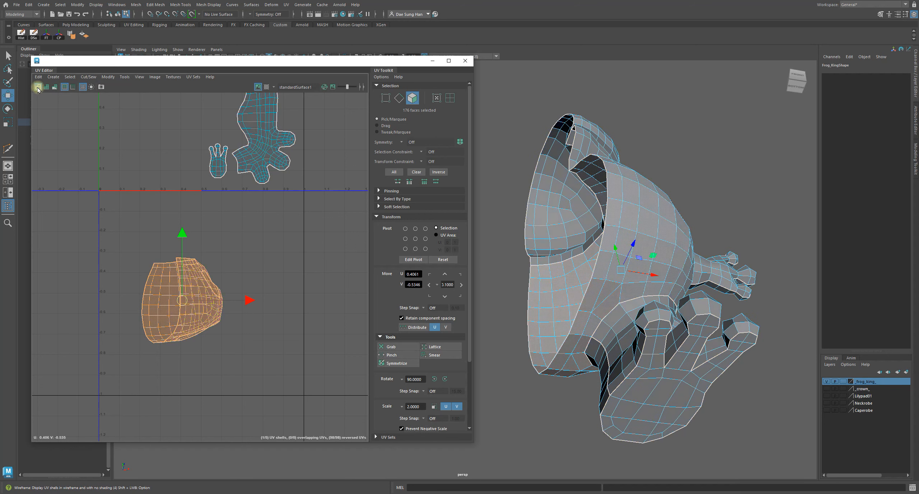
right_click_drag(248, 287, 287, 267, "alt")
left_click_drag(287, 268, 296, 290)
middle_click_drag(297, 290, 110, 270, "alt")
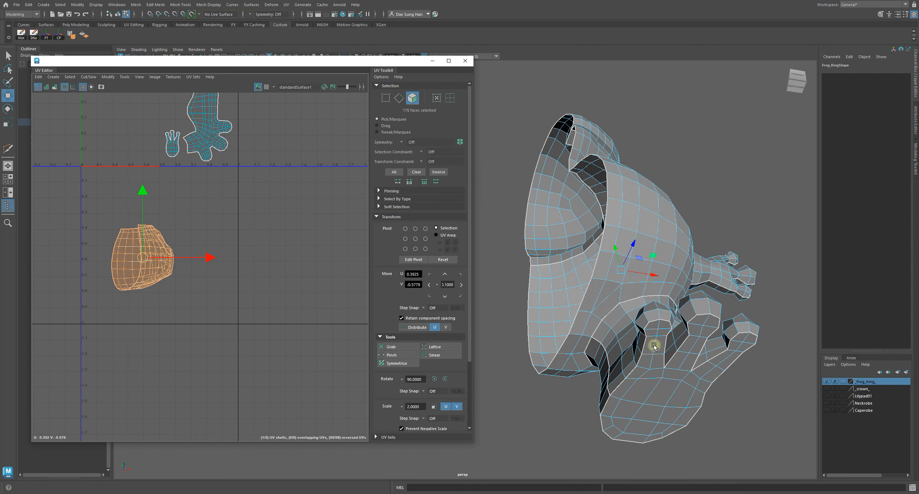
- Cut the torso UVs along two adjoining edges on the body's underside, running from the existing seam to the leg opening
left_click_drag(657, 353, 640, 336, "alt")
left_click_drag(728, 303, 613, 233, "alt")
key("F10")
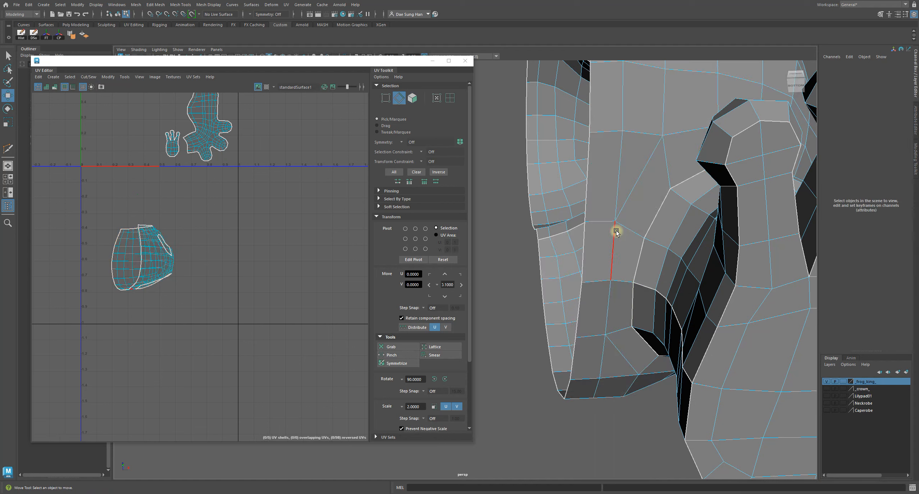
left_click(620, 283)
left_click(591, 281, "shift")
left_click_drag(631, 284, 592, 298, "alt")
key("q")
right_click_drag(198, 307, 218, 354, "alt")
middle_click_drag(217, 354, 65, 251, "alt")
right_click_drag(66, 250, 268, 366, "alt")
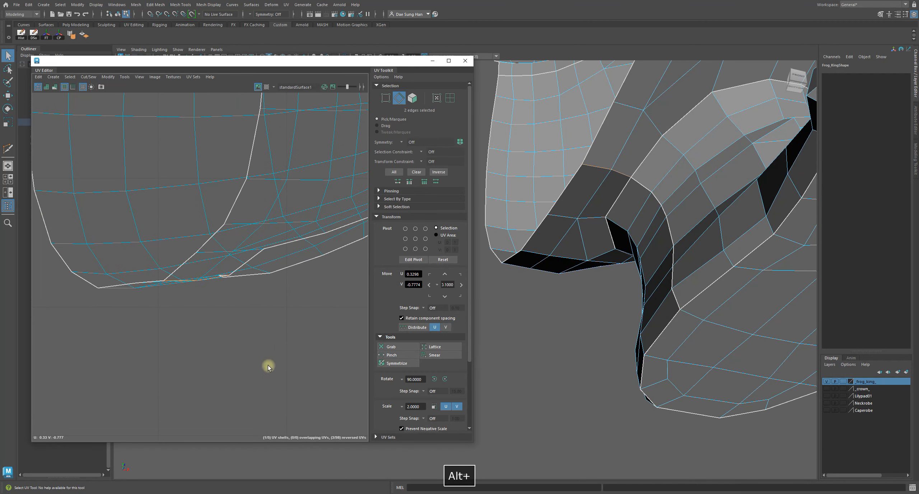
right_click_drag(248, 293, 335, 390, "alt")
scroll(186, 270, "up", 2)
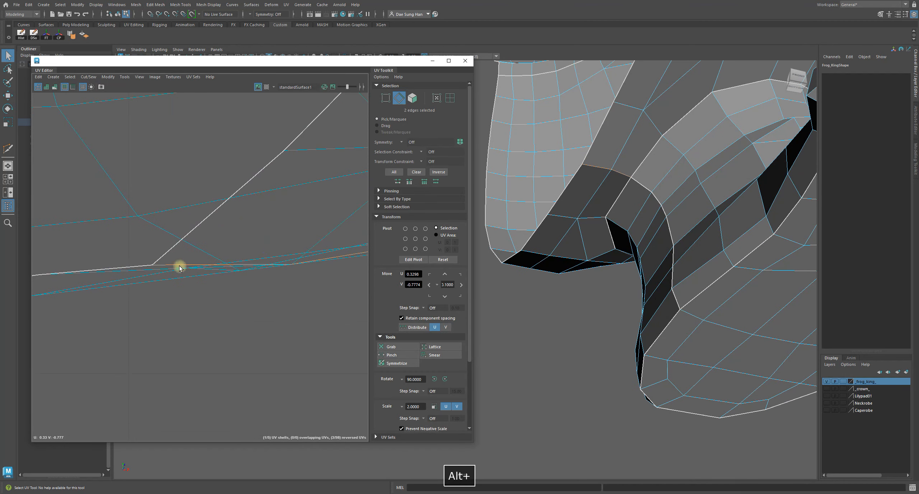
scroll(153, 271, "down", 10)
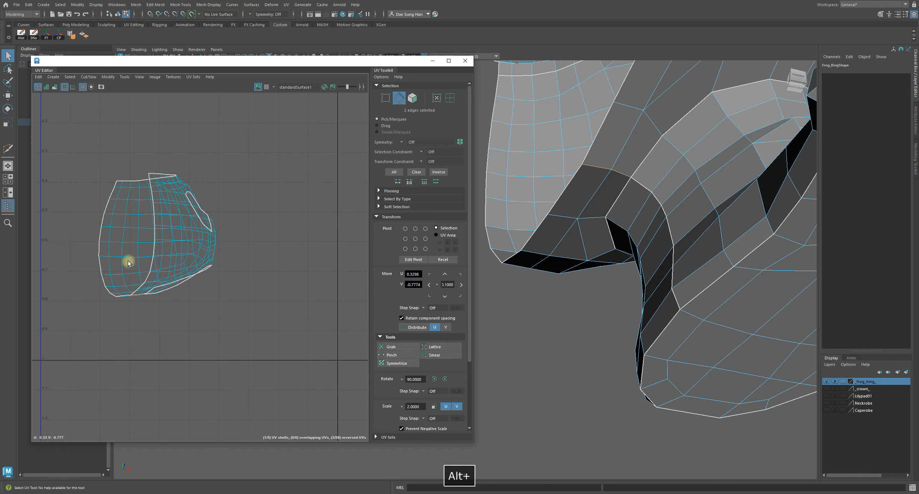
right_click_drag(276, 204, 248, 215, "shift")
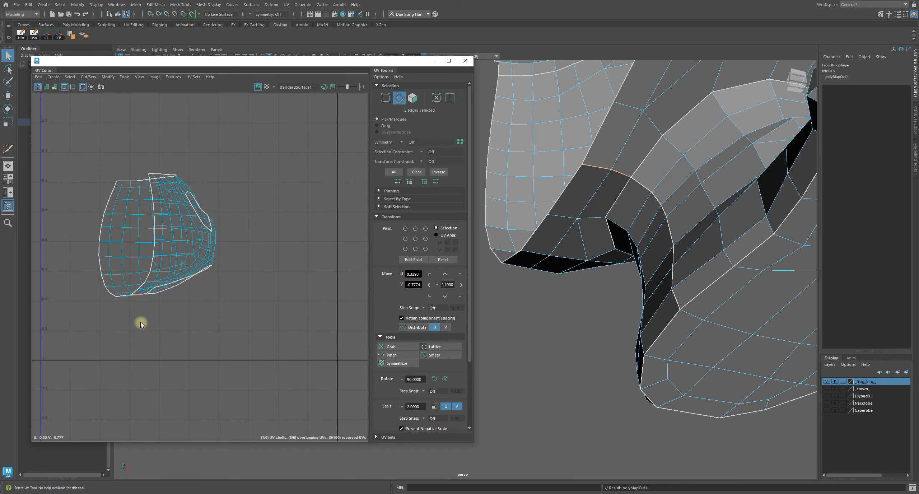
- Select all UVs of the torso shell and unfold the shell
left_click_drag(613, 181, 677, 152, "alt")
right_click_drag(676, 152, 697, 212, "alt")
left_click_drag(698, 211, 664, 244, "alt")
right_click_drag(664, 244, 634, 248, "alt")
mouse_move(634, 248)
left_mouse_down("alt")
mouse_move(657, 262)
mouse_move(636, 259)
left_mouse_up("alt")
middle_click_drag(637, 258, 677, 276, "alt")
left_click_drag(676, 276, 662, 213, "alt")
right_click_drag(88, 188, 261, 322)
left_click_drag(259, 338, 62, 122)
right_click_drag(230, 267, 123, 258, "alt")
middle_click_drag(189, 269, 169, 271, "alt")
left_click_drag(646, 233, 592, 229, "alt")
left_click(404, 217)
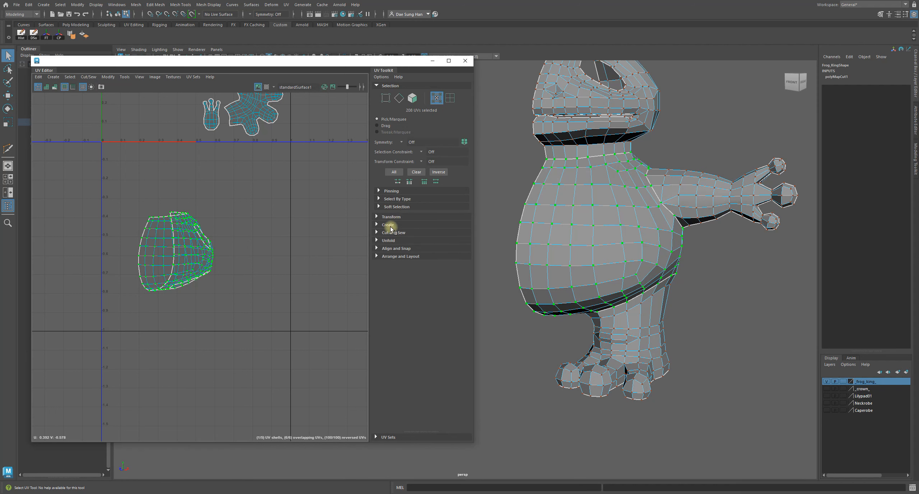
left_click(390, 86)
left_click(381, 118)
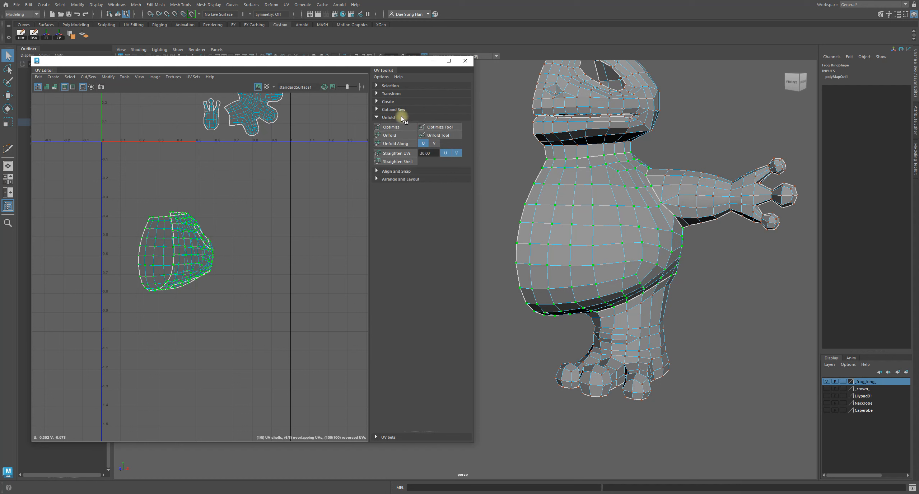
left_click(389, 137)
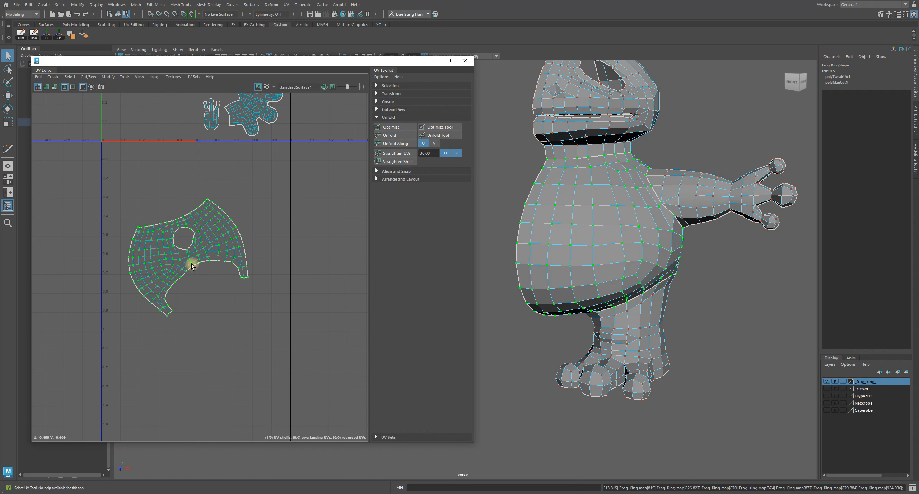
- Select the faces in the two narrow tips of the unfolded torso shell to locate them on the model
right_click_drag(250, 264, 287, 262, "alt")
middle_click_drag(313, 324, 272, 246, "alt")
left_click_drag(512, 345, 580, 313, "alt")
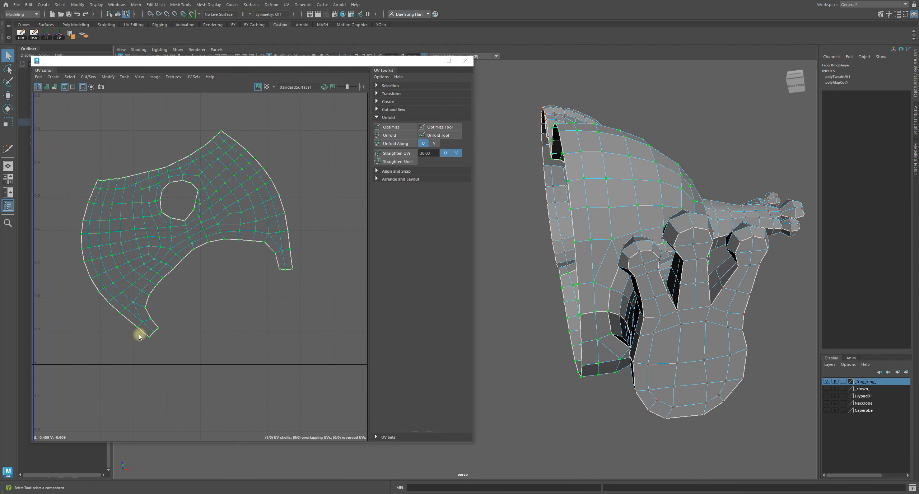
right_click_drag(274, 247, 287, 260)
left_click(281, 258)
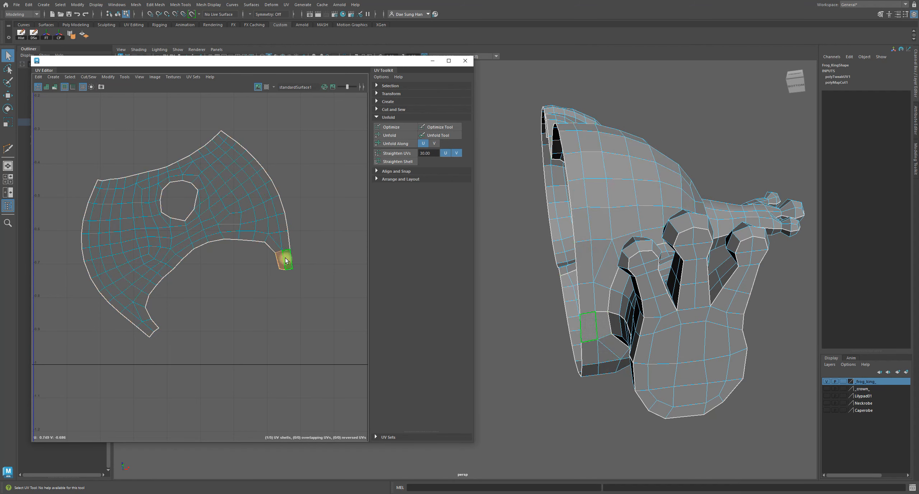
left_click_drag(127, 324, 152, 333)
left_click_drag(283, 262, 284, 244, "shift")
left_click_drag(611, 276, 628, 222, "alt")
right_click_drag(257, 263, 176, 267, "alt")
middle_click_drag(217, 235, 208, 259, "alt")
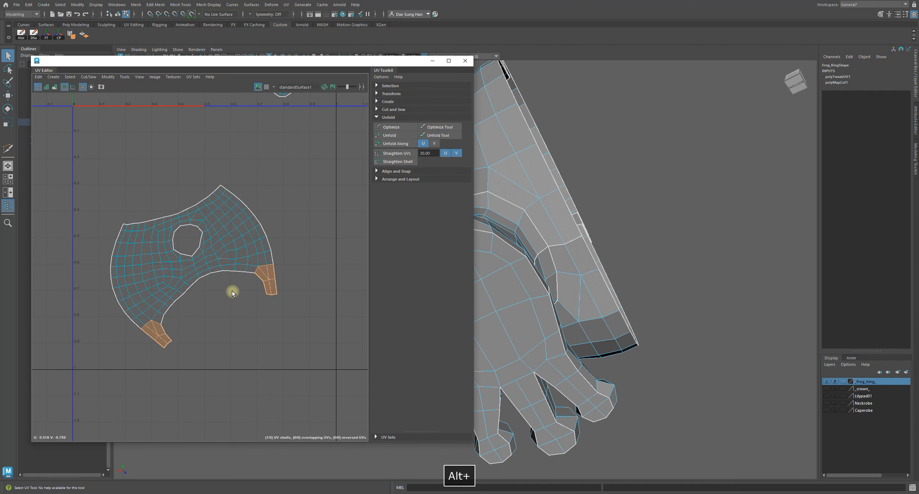
- Select the torso shell's faces on each side of the arm hole in turn to identify the body's front and back
left_click(726, 197)
left_click_drag(726, 197, 725, 336, "alt")
right_click_drag(725, 336, 581, 279, "alt")
left_click(580, 280)
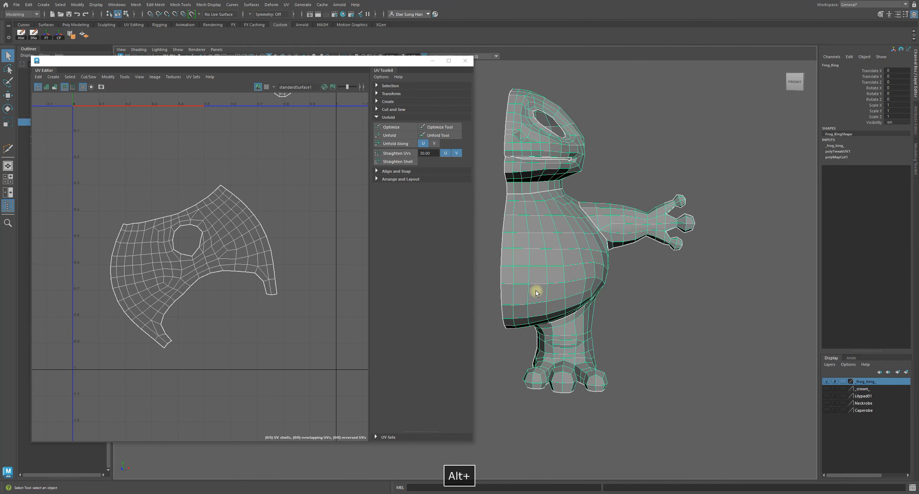
left_click_drag(218, 168, 316, 298)
right_click_drag(234, 224, 217, 167)
left_click_drag(216, 168, 297, 295)
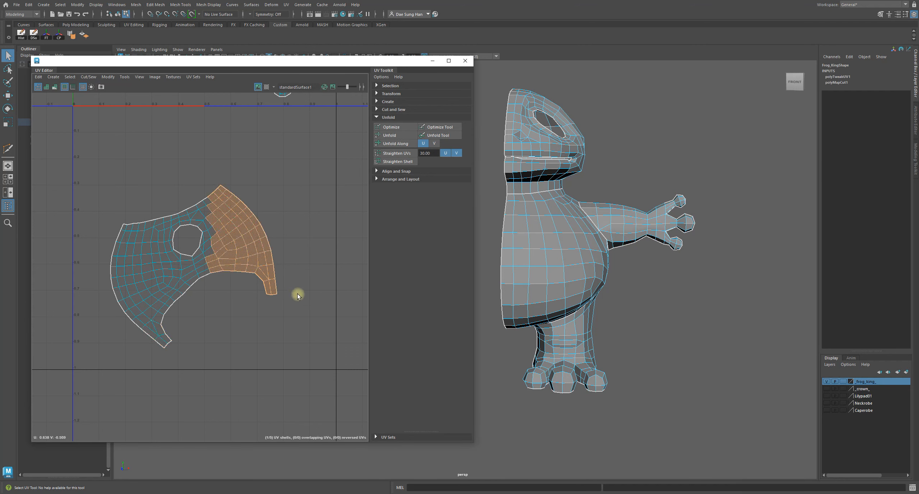
left_click_drag(657, 249, 609, 190, "alt")
left_click_drag(86, 216, 157, 366)
left_click_drag(676, 243, 636, 244, "alt")
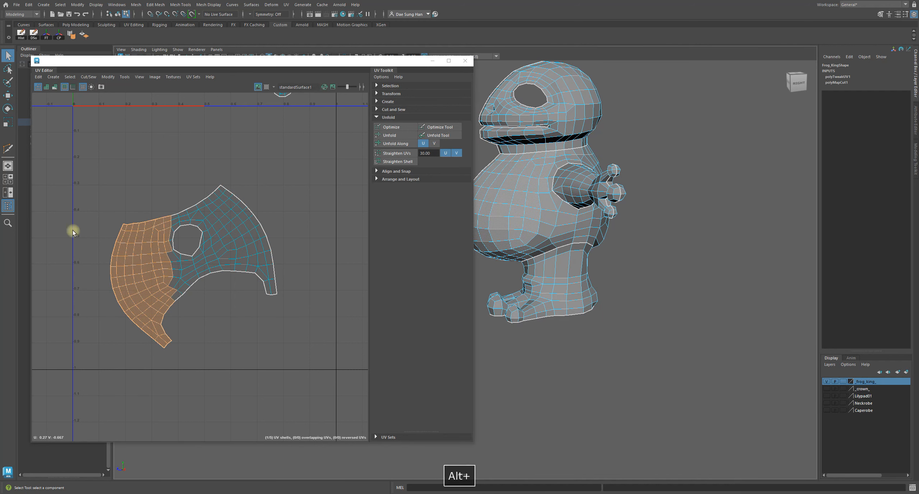
- Select all torso shell UVs and rotate the shell upright, with the neck edge on top and the leg opening below
right_click_drag(167, 248, 129, 163)
left_click_drag(83, 171, 350, 438)
key("e")
left_click_drag(242, 226, 262, 248)
left_click_drag(607, 285, 625, 265, "alt")
left_click_drag(576, 309, 595, 312, "alt")
right_click_drag(296, 283, 150, 205, "alt")
key("e")
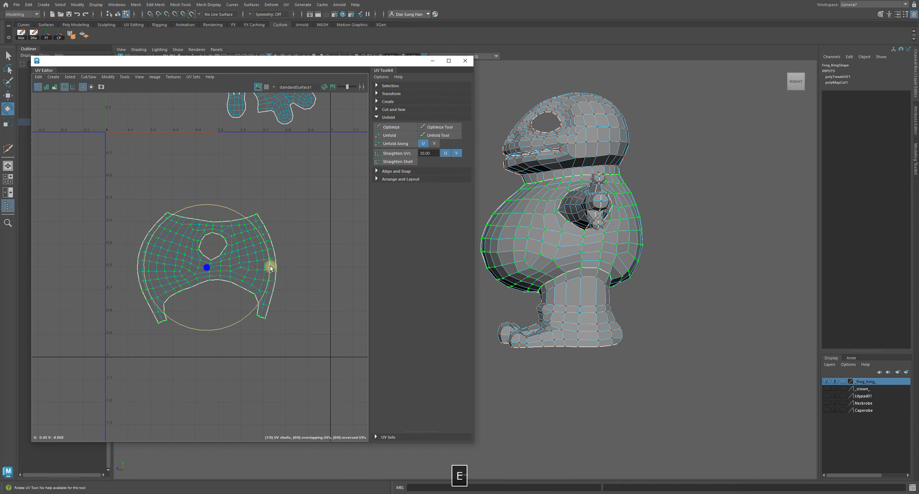
left_click_drag(269, 267, 269, 264)
left_click(266, 261)
- Move the torso UV shell close beneath the arm, leg and head shells and deselect it
middle_click_drag(261, 258, 255, 304, "alt")
right_click_drag(254, 301, 108, 297, "alt")
middle_click_drag(201, 230, 201, 278, "alt")
left_click(201, 334)
key("w")
left_click_drag(207, 340, 226, 317)
left_click(294, 309)
- Return the frog mesh to object selection and delete its construction history
middle_click_drag(656, 200, 660, 211, "alt")
right_click_drag(660, 211, 669, 252, "alt")
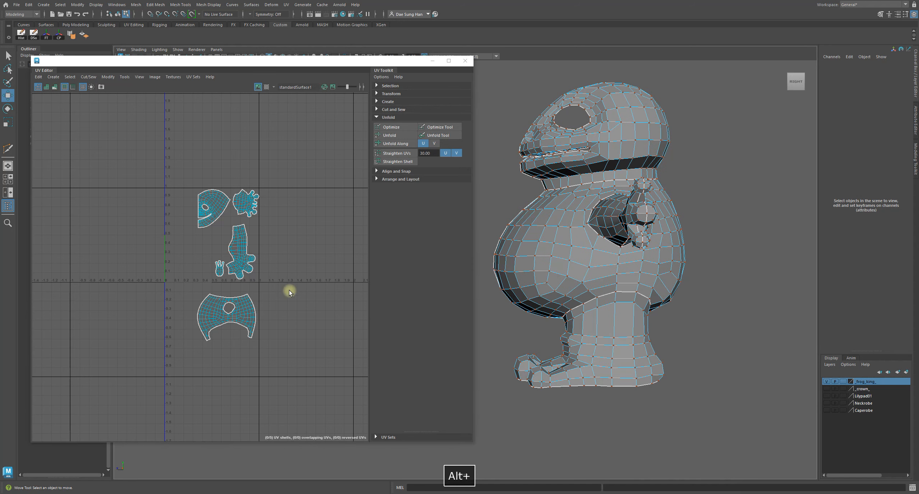
right_click_drag(602, 220, 718, 175)
left_click_drag(542, 271, 641, 287, "alt")
middle_click_drag(510, 273, 646, 305, "alt")
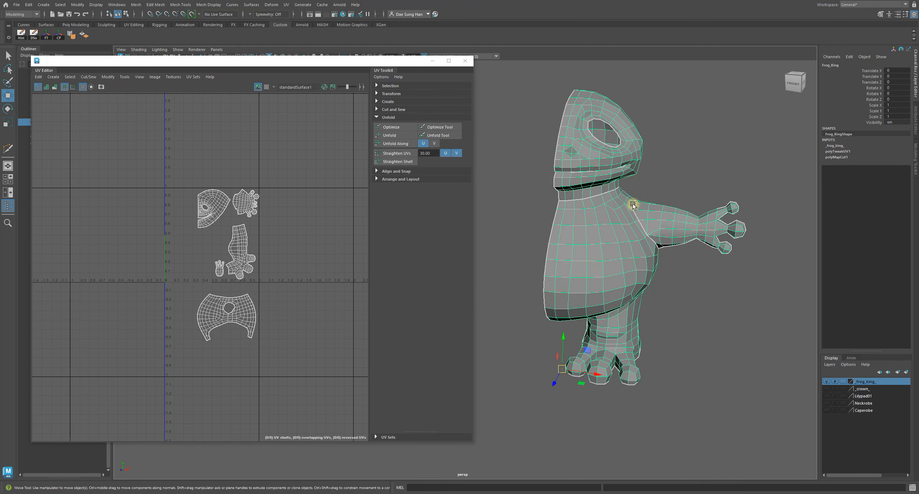
left_click(22, 34)
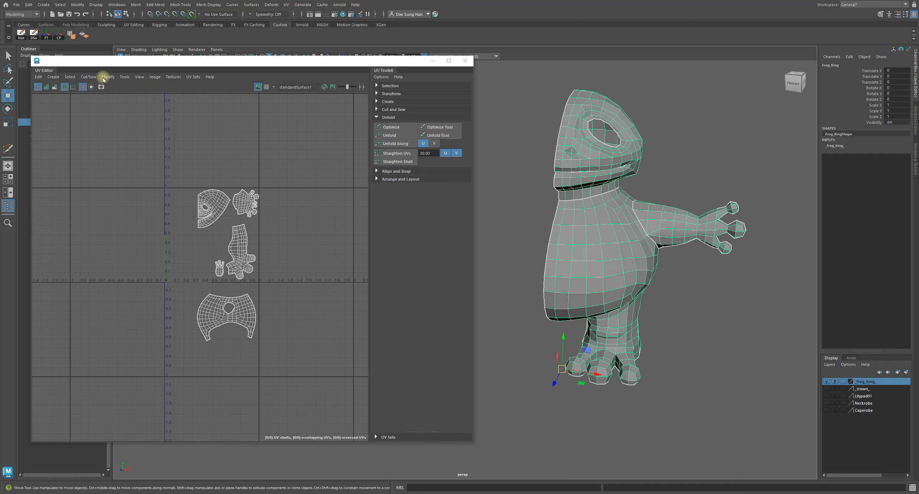
- Open the Duplicate Special options for the half frog mesh and reset the settings to their defaults
left_click(29, 5)
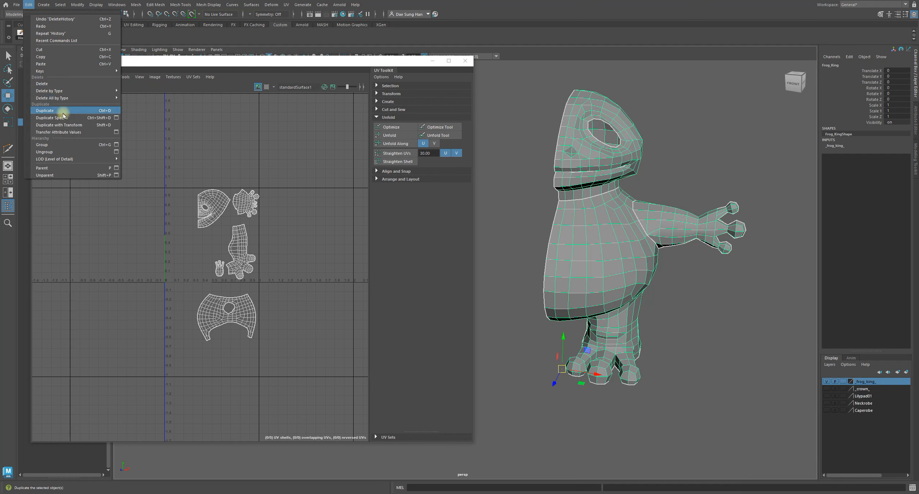
left_click(116, 118)
left_click_drag(572, 112, 289, 147)
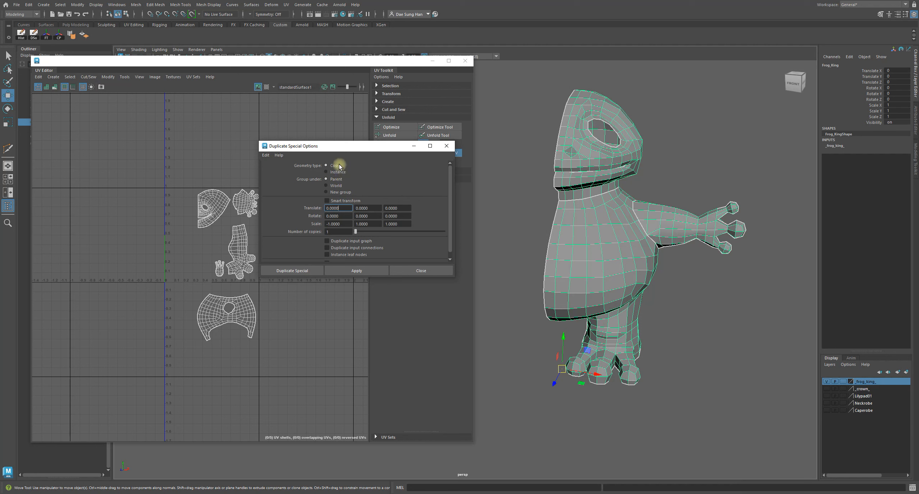
left_click(266, 155)
left_click(271, 169)
- Set the X scale to -1 and apply Duplicate Special to create the mirrored half, then close the options
left_click(327, 224)
type("1")
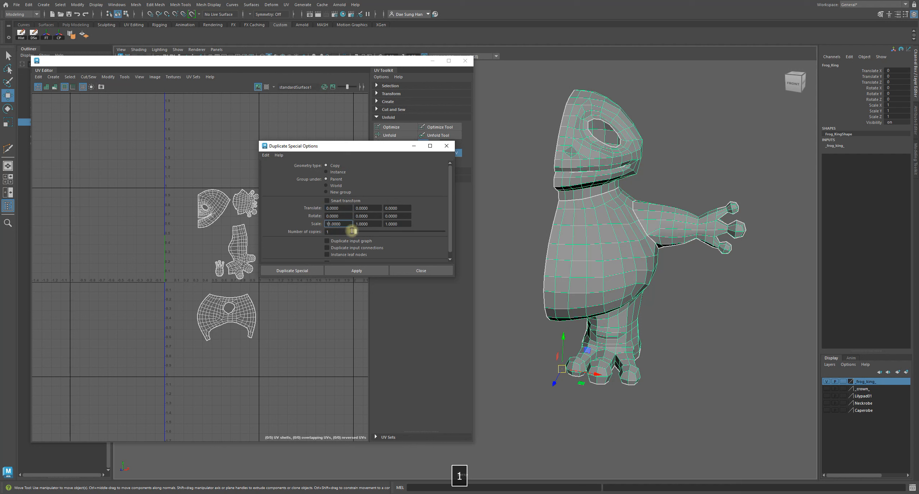
key("BackSpace")
type("-")
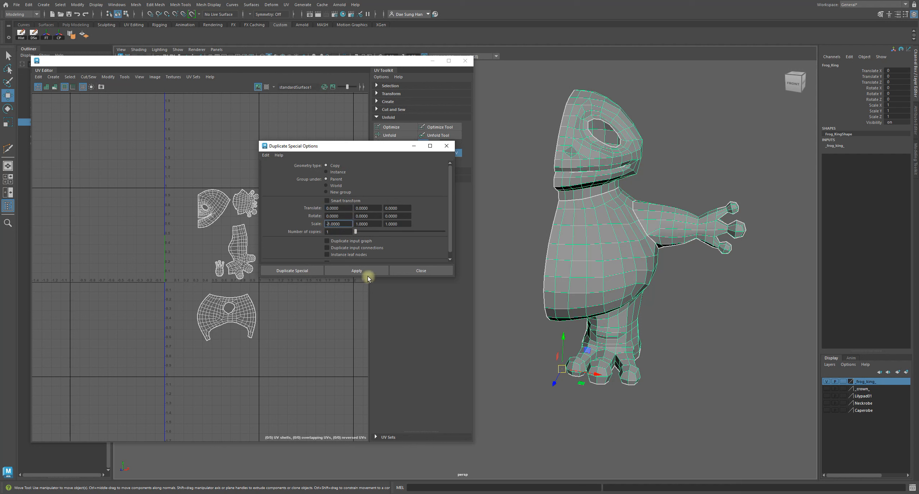
left_click_drag(369, 280, 368, 308)
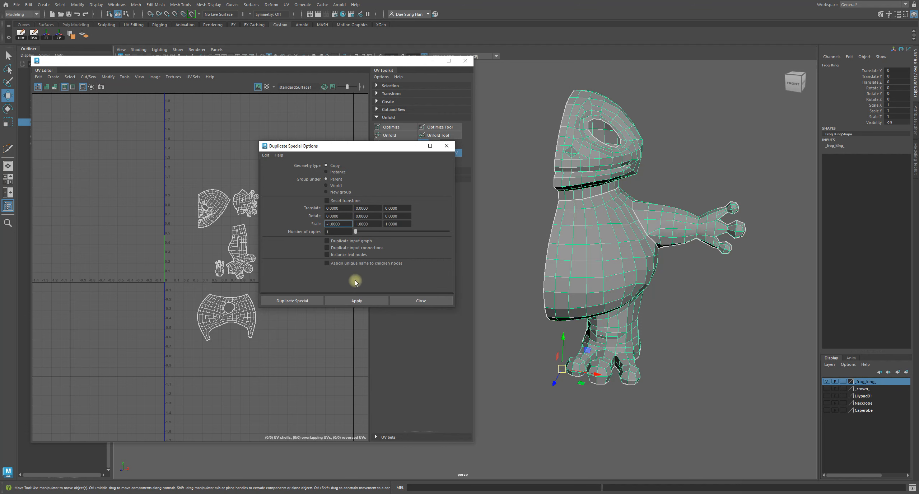
left_click(356, 301)
left_click(427, 302)
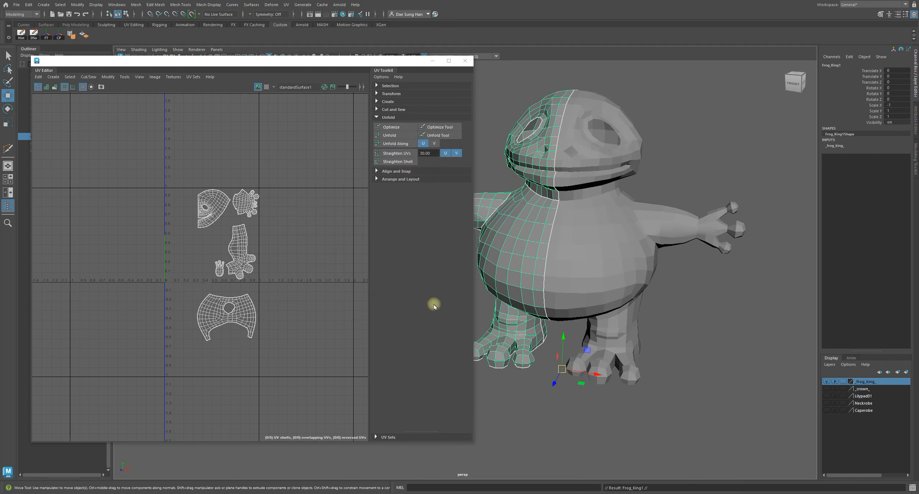
- Select the original and mirrored frog halves in turn to compare their UV shells
left_click_drag(591, 182, 587, 314, "alt")
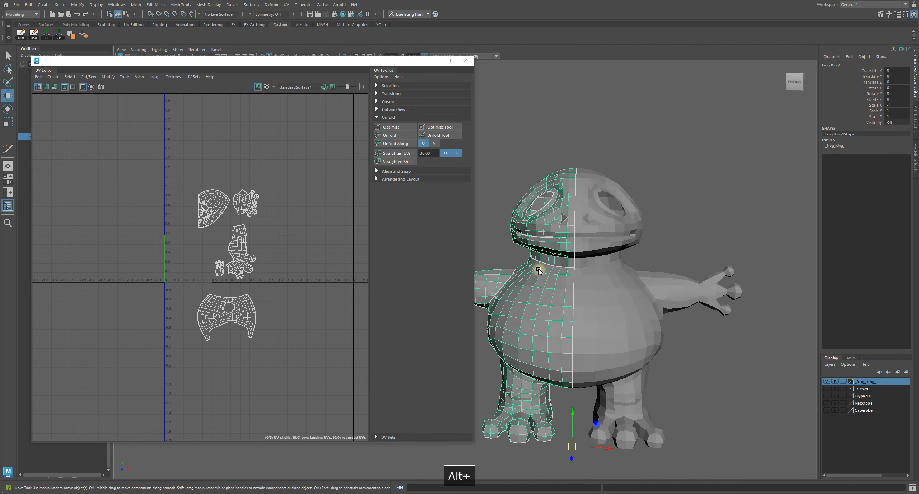
right_click_drag(627, 324, 675, 262, "alt")
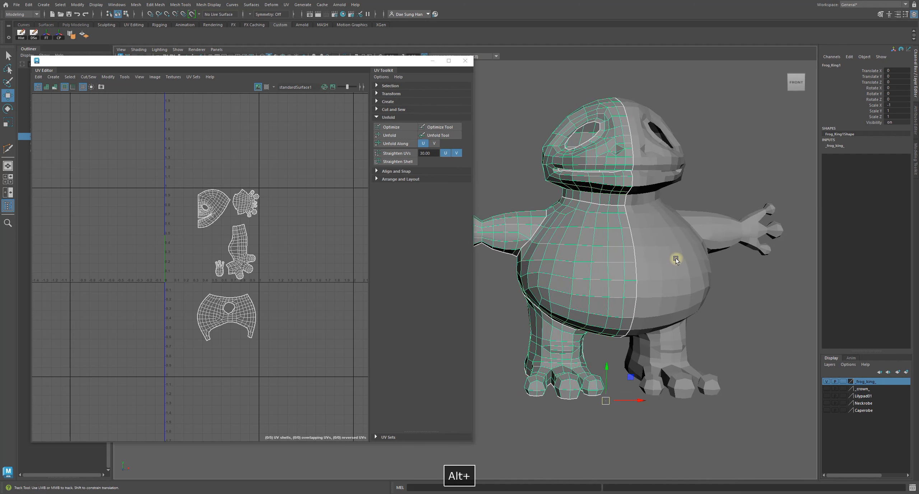
middle_click_drag(675, 258, 670, 263, "alt")
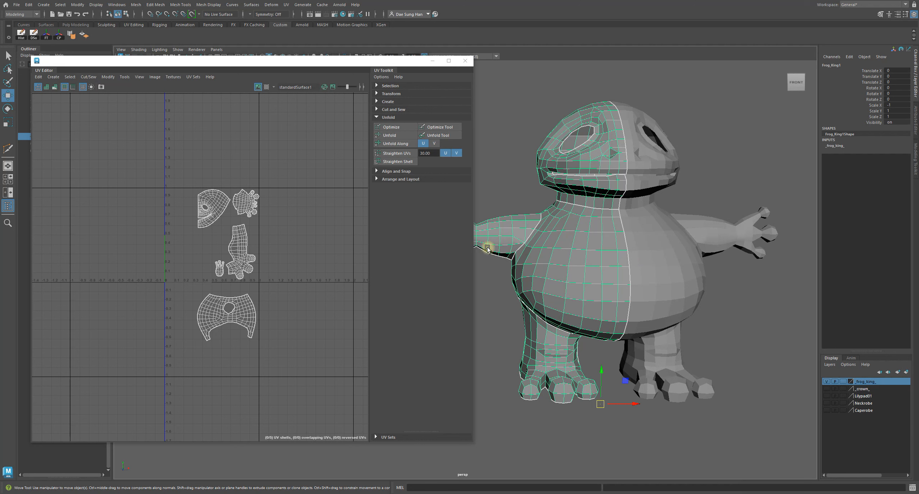
left_click(667, 244)
key("w")
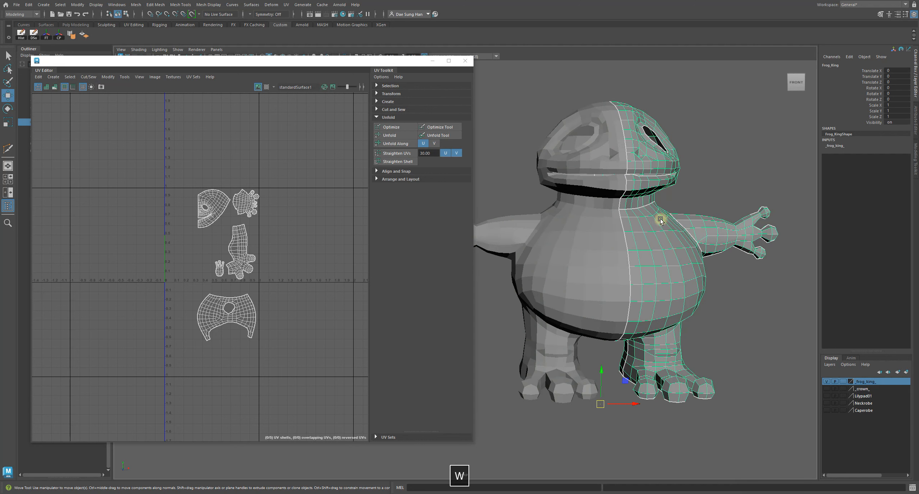
left_click(704, 170)
left_click(652, 257)
left_click(675, 418)
left_click(571, 263)
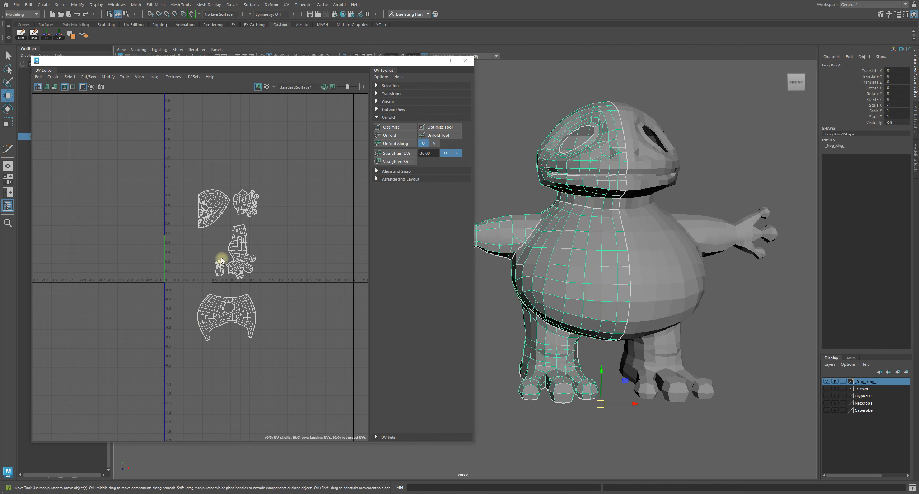
key("w")
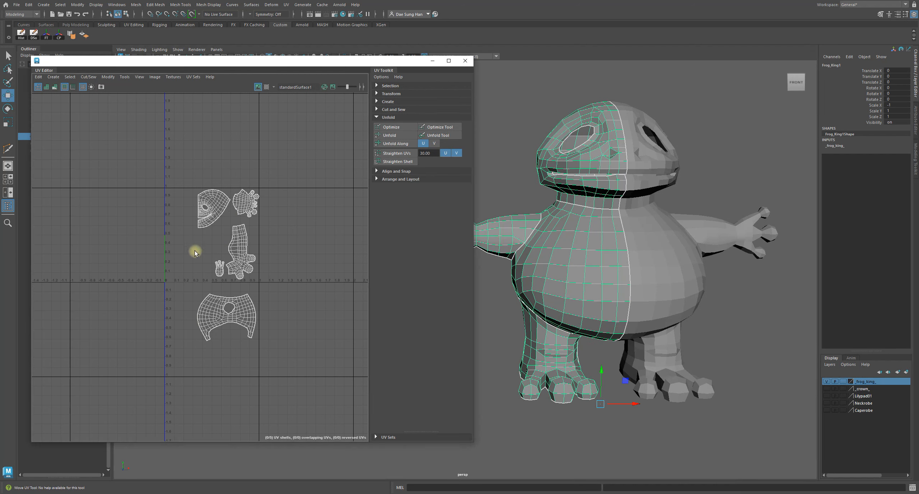
- Turn on shaded UV display and compare the shell colours of the original and mirrored halves
left_click(46, 88)
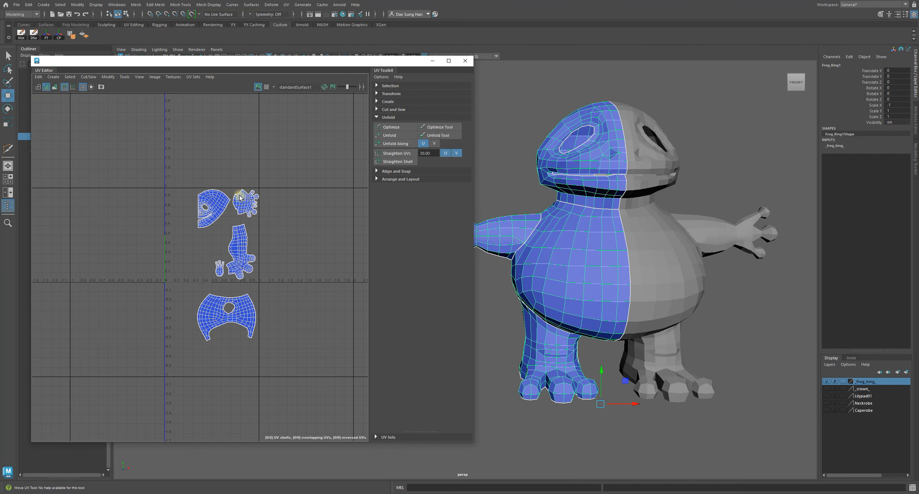
left_click(658, 242)
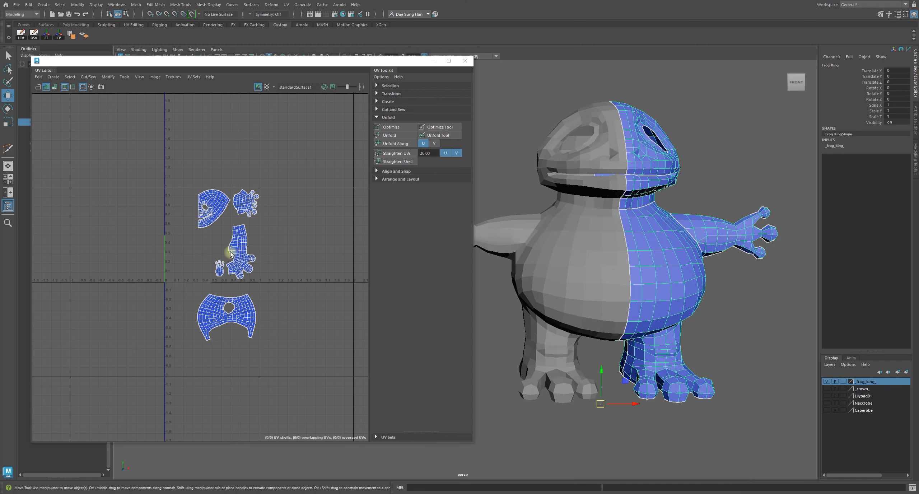
left_click(549, 261)
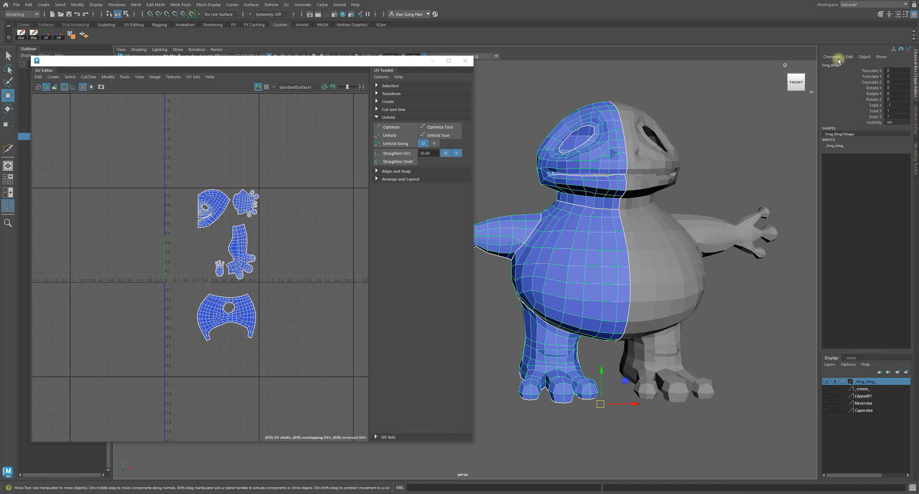
- Select all UVs of the mirrored half and move them about one tile in negative U, clear of the original shells
right_click_drag(250, 199, 273, 199)
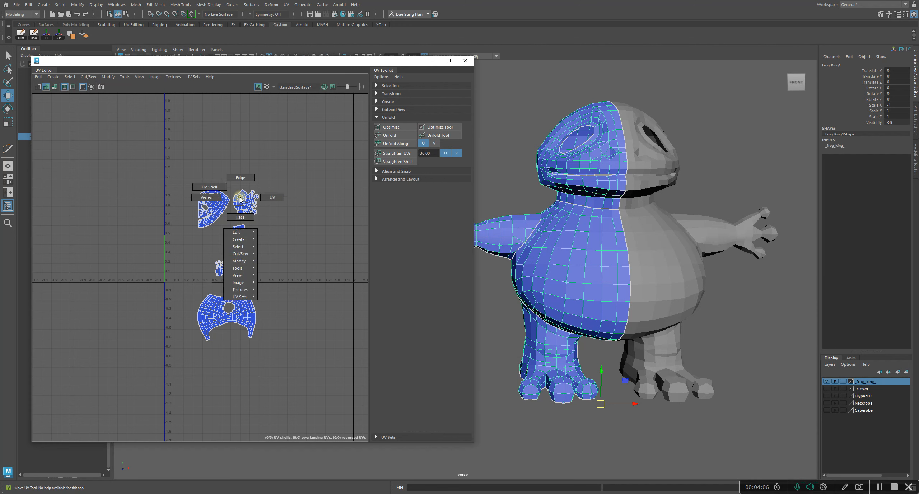
left_click_drag(114, 144, 307, 376)
left_click_drag(295, 265, 197, 266)
left_click(248, 348)
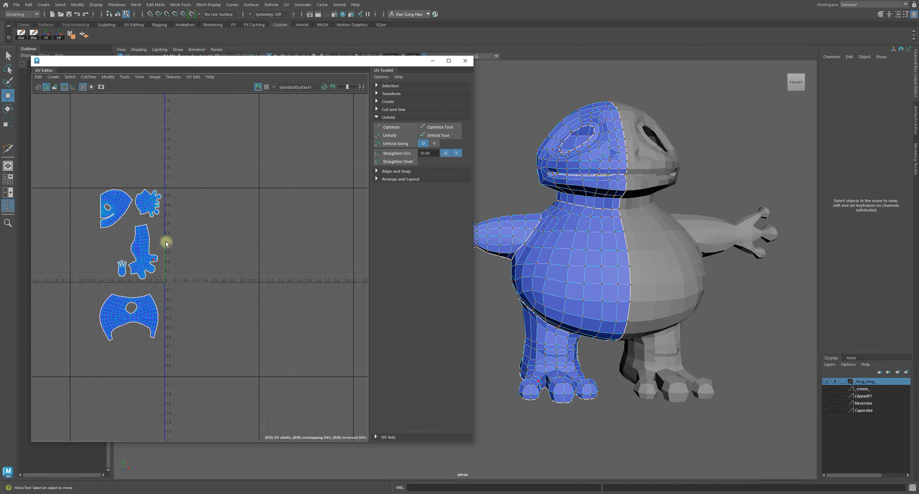
- Save an incremental version of the scene with both frog halves selected and combine them into one mesh
left_click(710, 149)
left_click(661, 264)
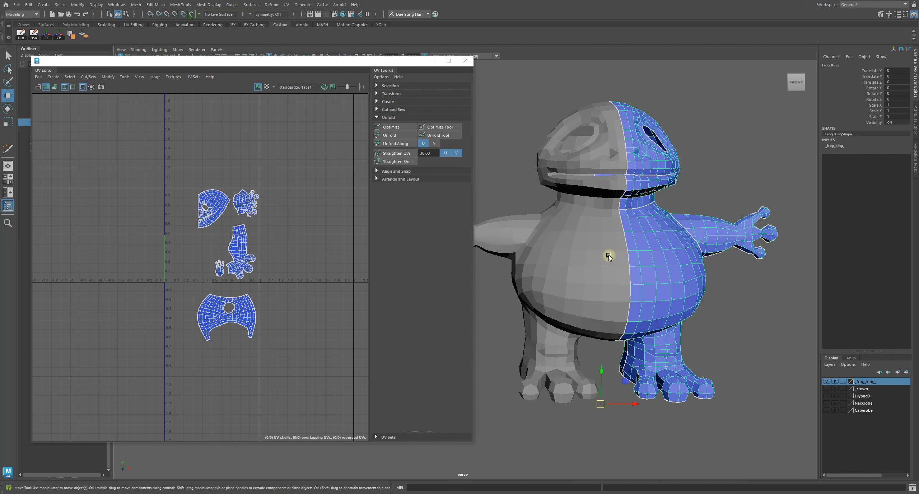
left_click(580, 251, "shift")
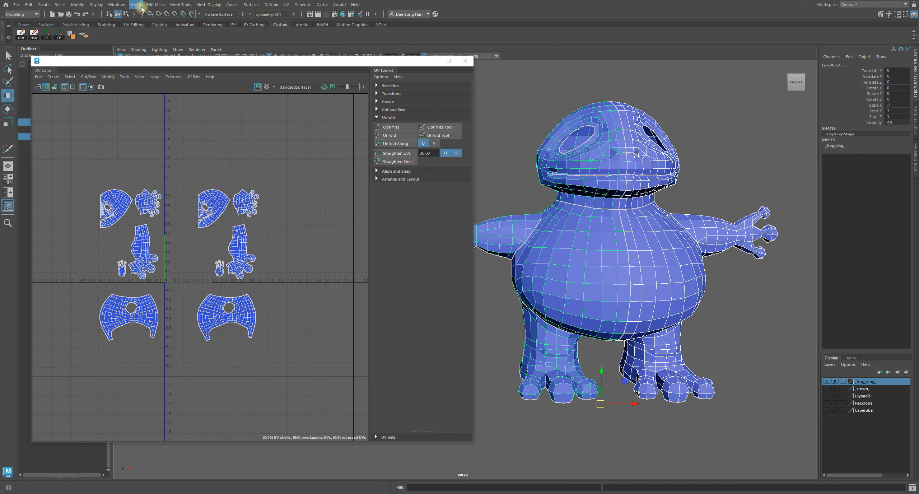
key("ctrl+alt+s")
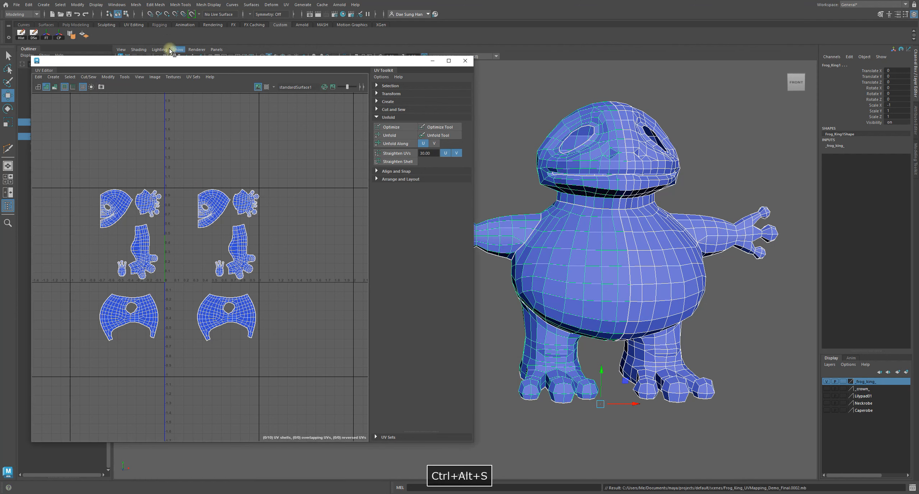
left_click(137, 5)
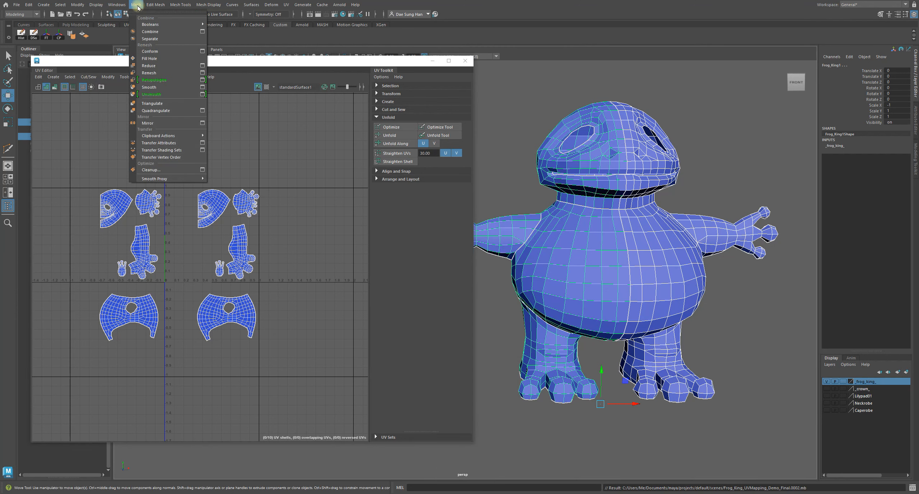
left_click(146, 31)
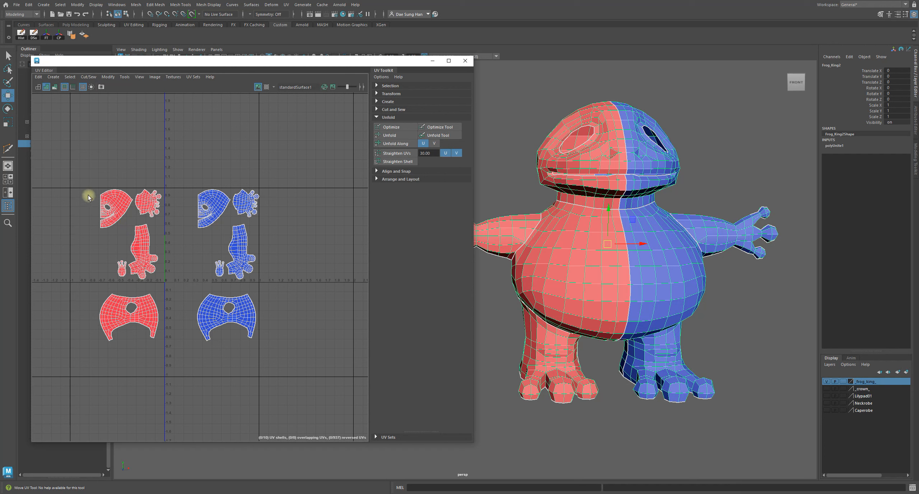
- Turn off shaded UV display and clear the UV Editor away to show the combined frog in the front view
left_click(38, 88)
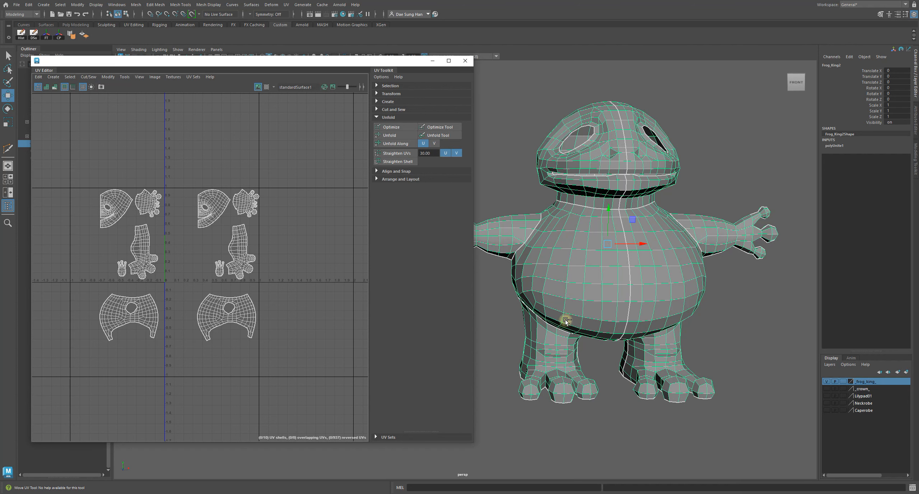
left_click_drag(319, 60, 184, 428)
key("space")
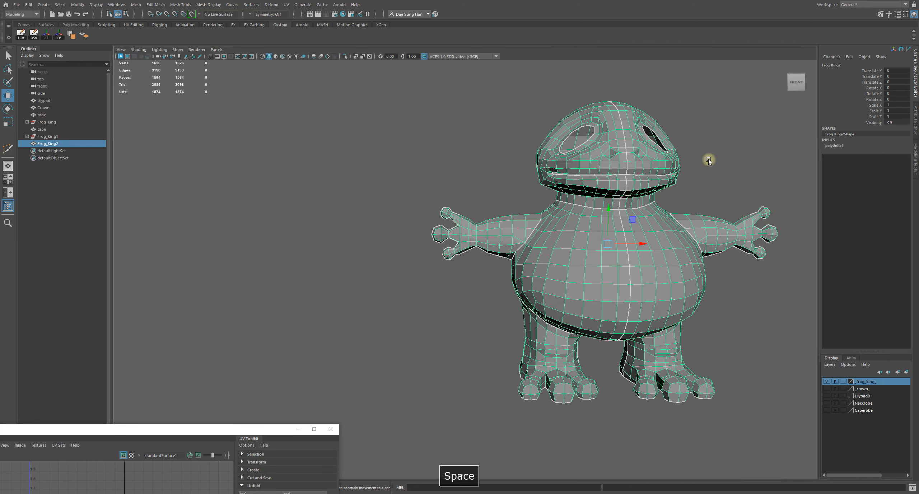
key("space")
middle_click_drag(359, 312, 537, 280, "alt")
right_click_drag(560, 181, 447, 210)
left_click_drag(544, 76, 549, 429)
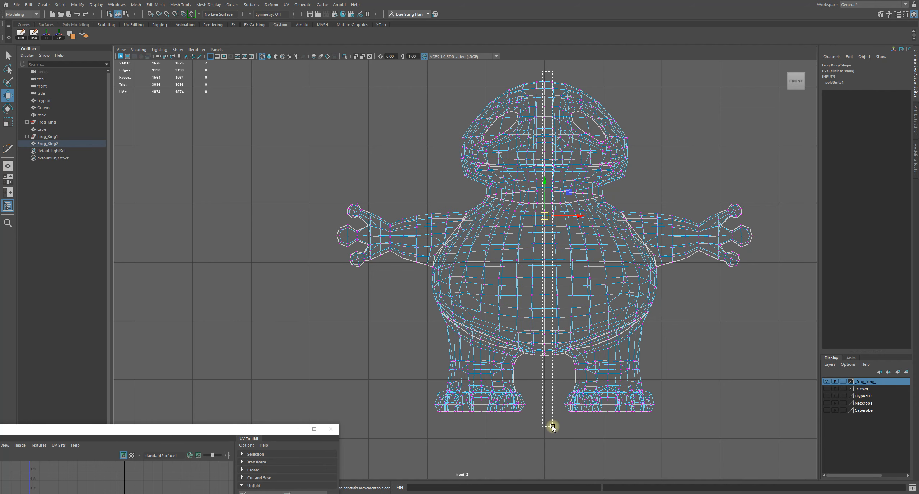
right_click_drag(549, 429, 582, 265, "alt")
middle_click_drag(581, 264, 496, 322, "alt")
left_click(585, 185)
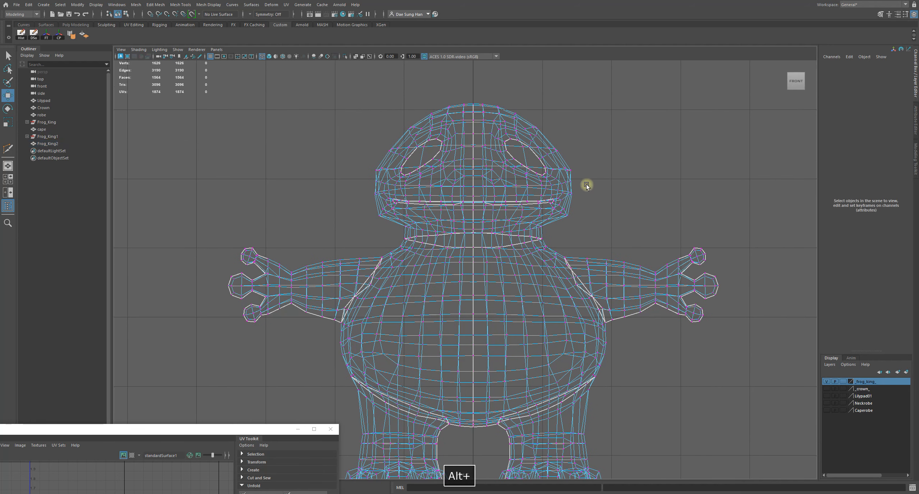
- Select all vertices along the frog's centre line, from the top of the head to the crotch
key("F8")
right_click_drag(815, 156, 556, 270, "alt")
right_click_drag(472, 233, 439, 233)
middle_click_drag(430, 64, 460, 125, "alt")
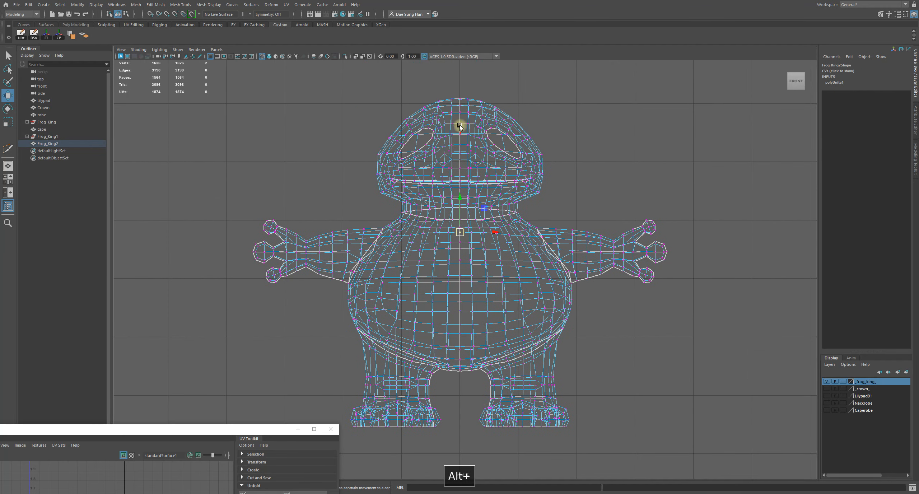
left_click_drag(458, 83, 466, 406)
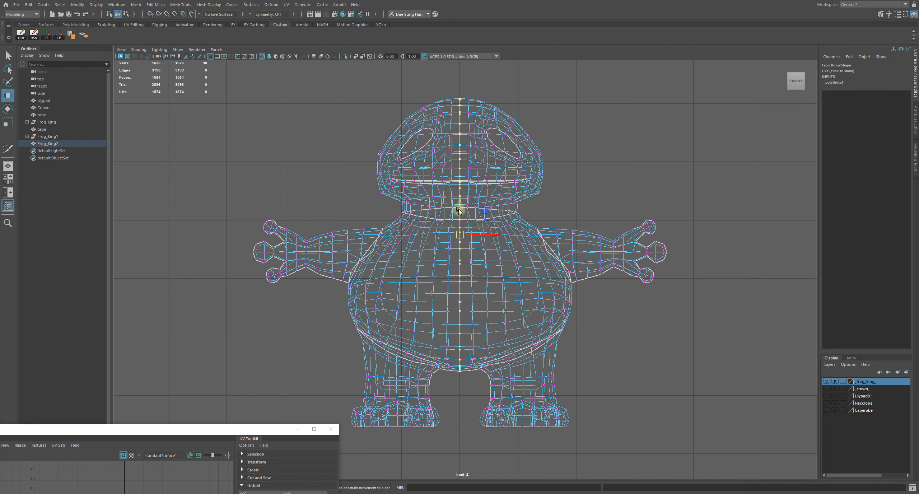
- Merge the selected centre-line vertices with a threshold of 0.0010 and close the merge options
right_click_drag(585, 129, 584, 108, "shift")
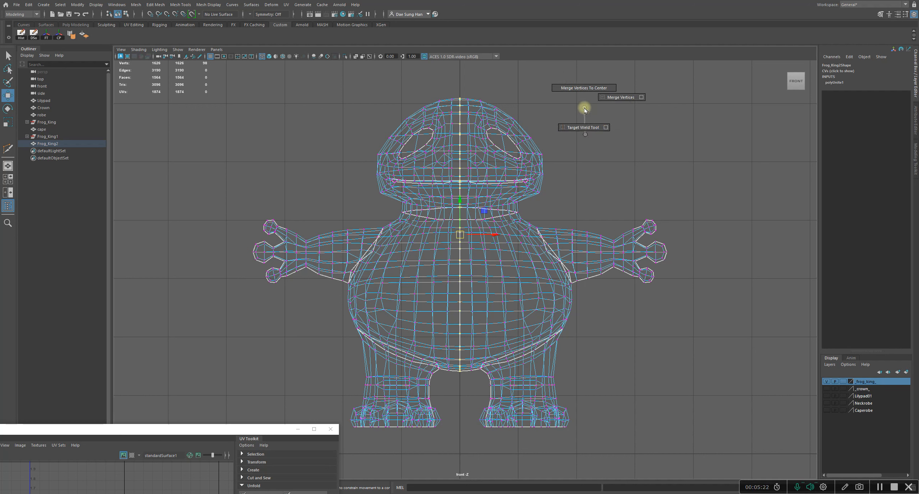
right_click_drag(591, 108, 641, 96)
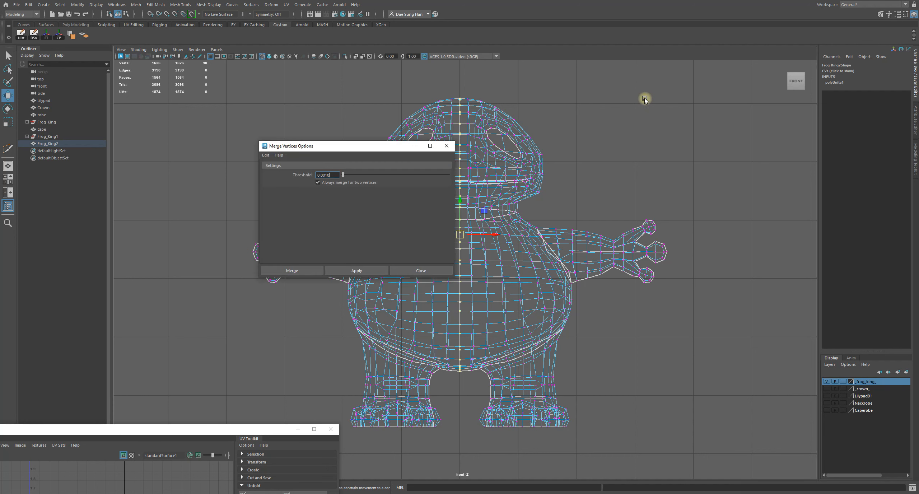
left_click(325, 175)
left_click(361, 269)
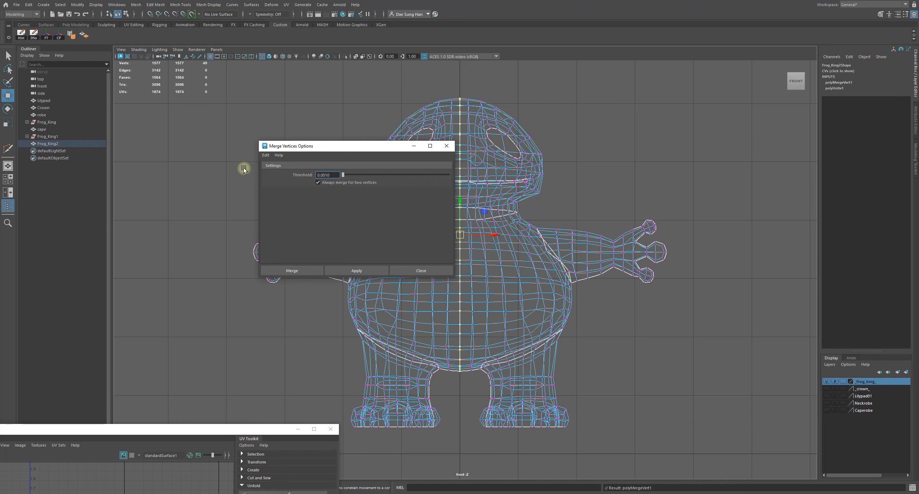
left_click(421, 270)
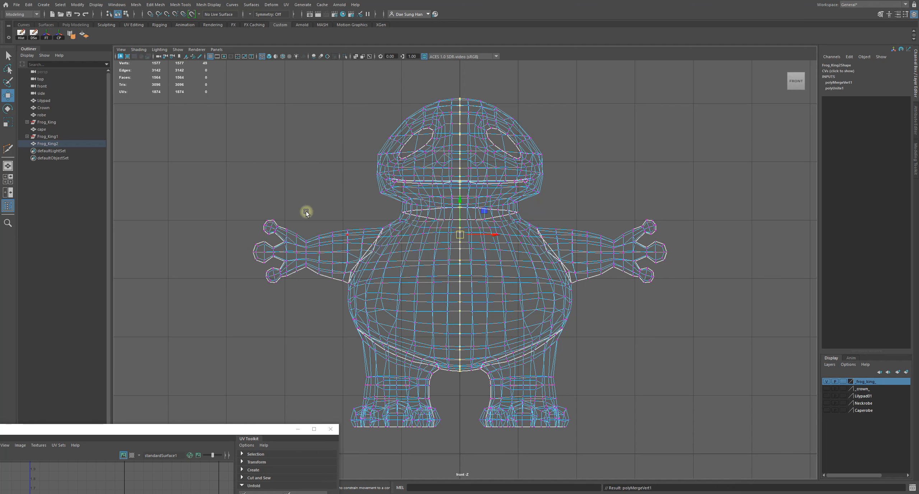
- Return to the perspective view, turn on the frog's smooth preview and inspect the merged body from several sides
middle_click_drag(574, 259, 581, 264, "alt")
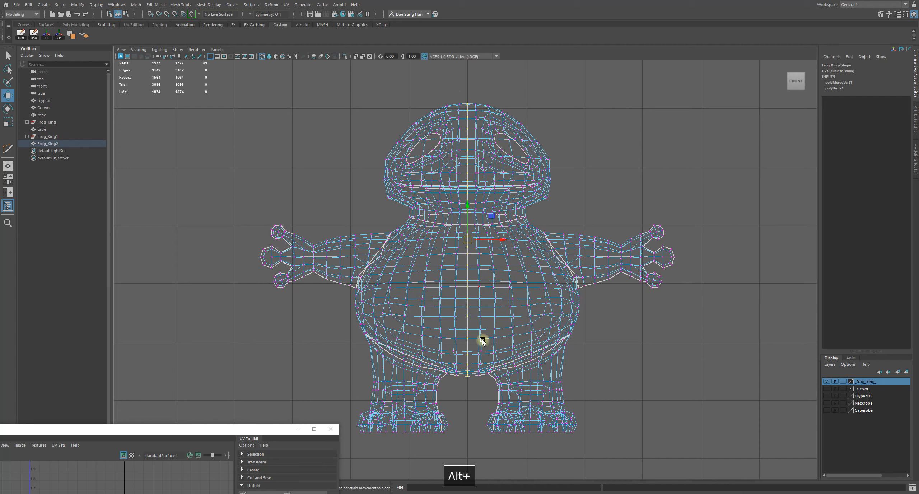
key("space")
left_click_drag(560, 114, 410, 197, "alt")
key("space")
key("3")
left_click(657, 242)
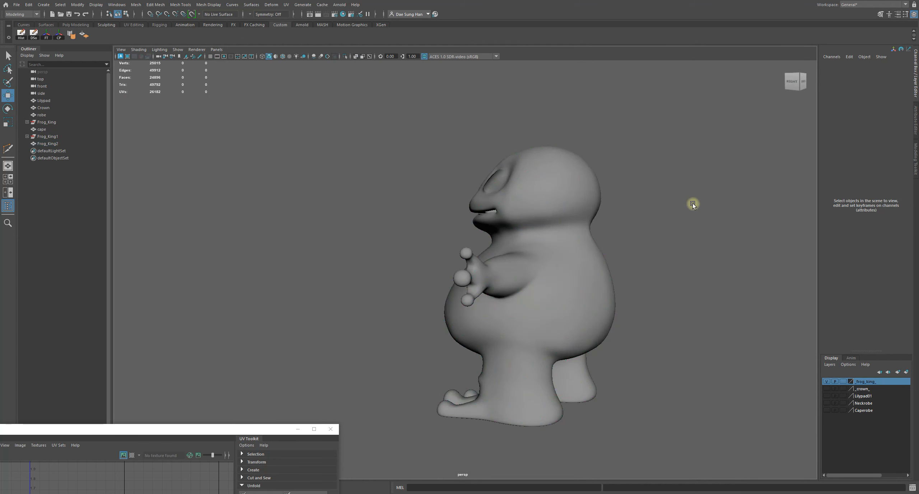
left_click_drag(693, 201, 591, 254, "alt")
- Select the merged frog mesh and bring the UV Editor back fully into view beside it
left_click(451, 262)
left_click_drag(182, 429, 322, 83)
left_click_drag(531, 230, 634, 271, "alt")
right_click_drag(628, 270, 648, 246, "alt")
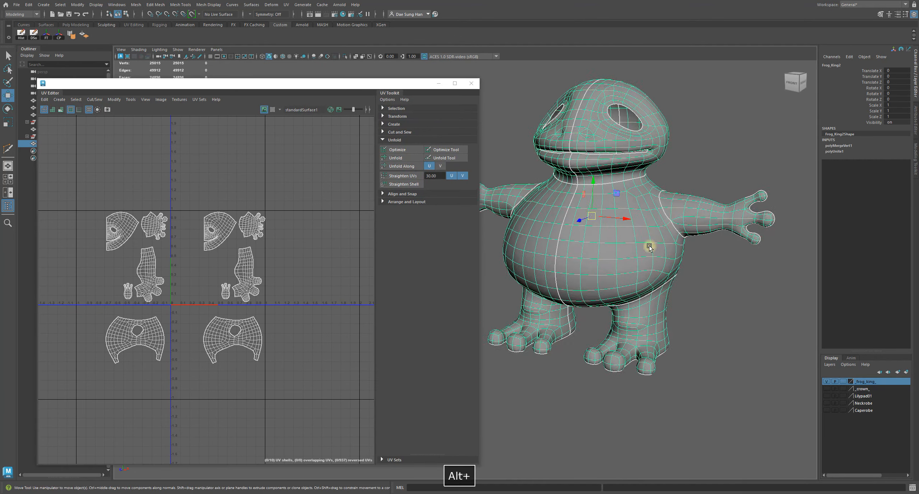
- Turn on the shaded display of UV shells to check their orientation against the frog
left_click_drag(588, 254, 613, 236, "alt")
right_click_drag(187, 258, 252, 228, "alt")
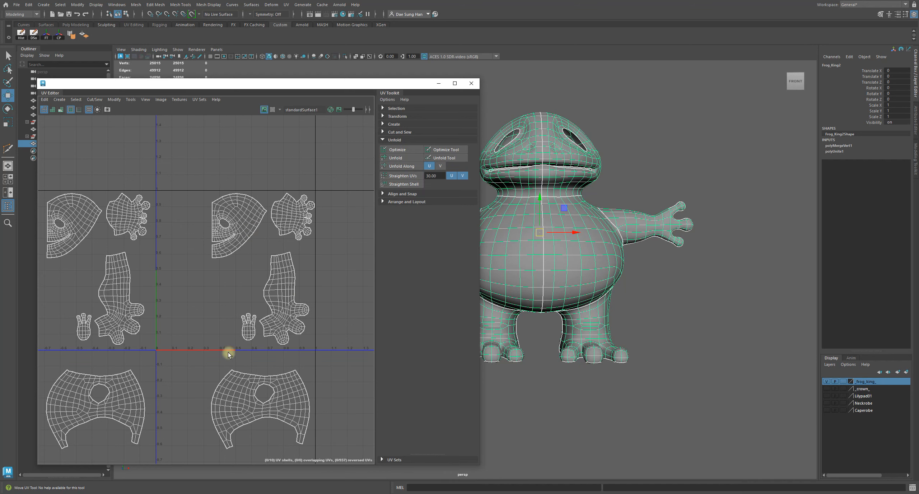
right_click_drag(228, 352, 267, 293, "alt")
middle_click_drag(267, 293, 257, 236, "alt")
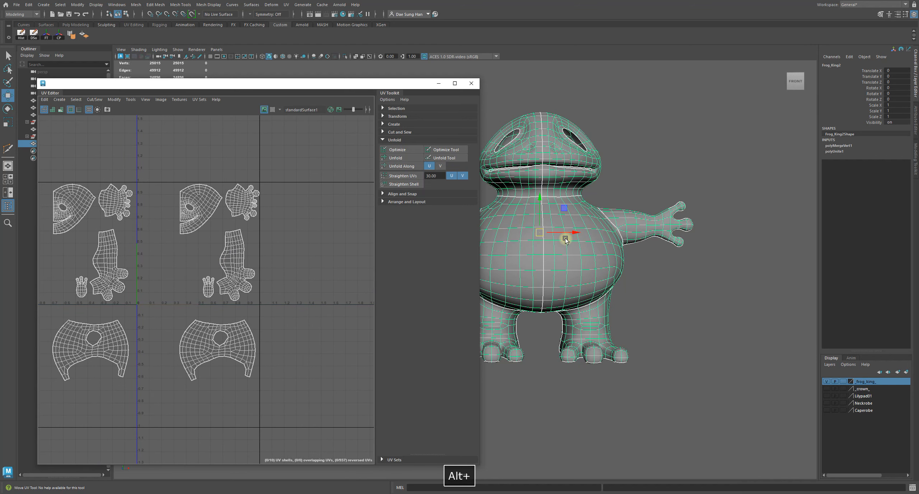
middle_click_drag(186, 282, 228, 288, "alt")
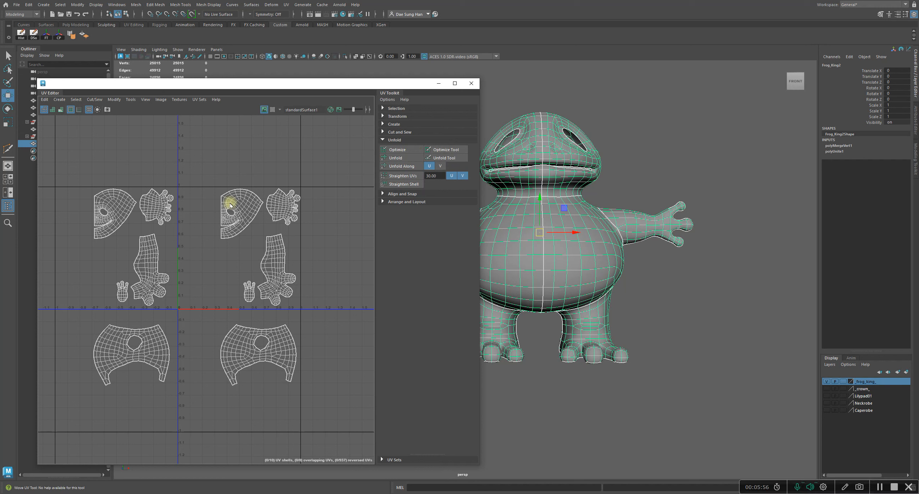
left_click(52, 110)
right_click_drag(246, 151, 323, 186, "alt")
- Enlarge the UV Editor window so that both sets of the frog's UV shells have more room
left_click_drag(287, 83, 330, 41)
left_click_drag(522, 78, 774, 81)
right_click_drag(538, 212, 359, 219, "alt")
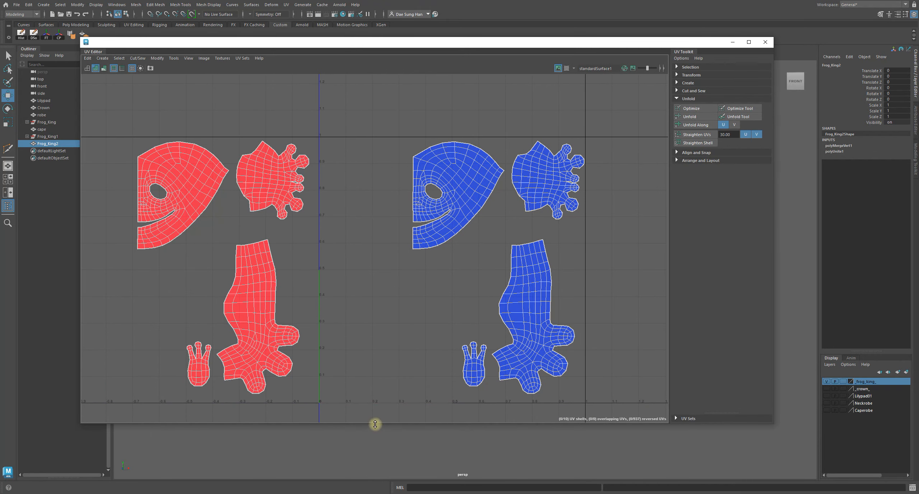
left_click_drag(375, 424, 376, 483)
right_click_drag(380, 285, 339, 278, "alt")
- Select only the straight centre-line edges of the blue head shell, both above and below the mouth
right_click_drag(431, 196, 420, 129)
right_click_drag(404, 156, 581, 226, "alt")
right_click_drag(440, 217, 592, 296, "alt")
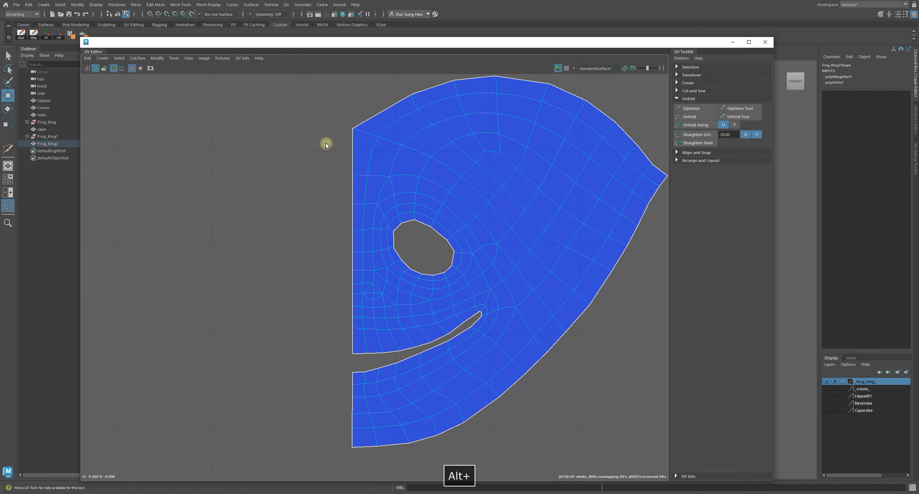
double_click(352, 342, "shift")
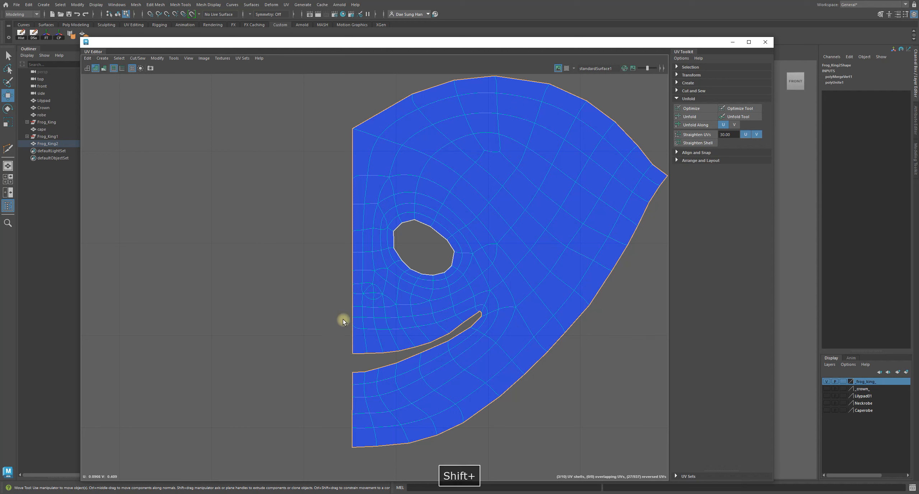
left_click_drag(338, 159, 352, 339)
key("1")
left_click_drag(346, 383, 323, 412, "shift")
left_click_drag(357, 436, 358, 436, "shift")
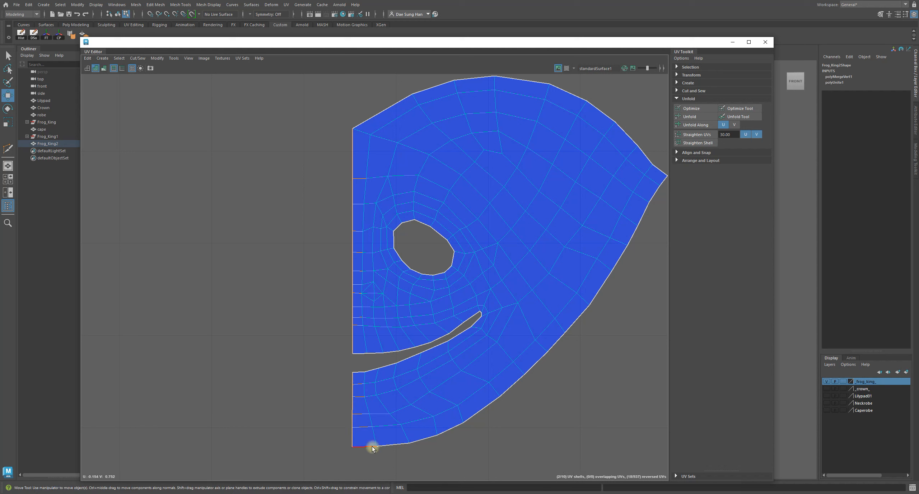
left_click_drag(499, 480, 471, 356, "ctrl")
left_click_drag(472, 448, 358, 73, "ctrl")
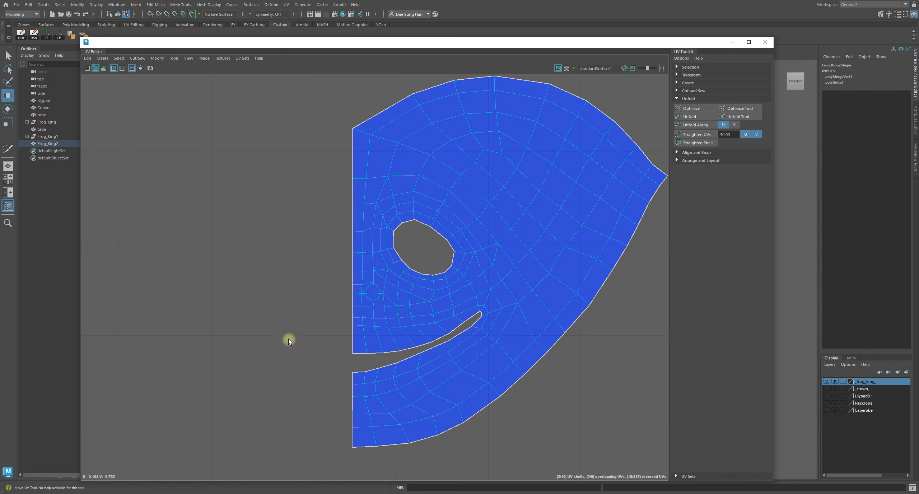
- Hide the UV shading, compare the selected centre-line edges on both head shells and clear the selection
left_click(86, 69)
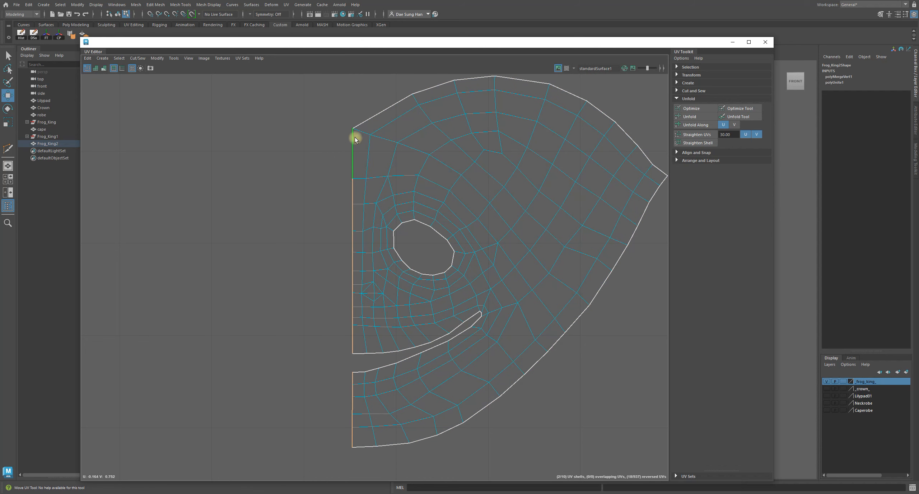
right_click_drag(517, 384, 279, 302, "alt")
middle_click_drag(279, 301, 452, 222, "alt")
right_click_drag(503, 305, 391, 318, "alt")
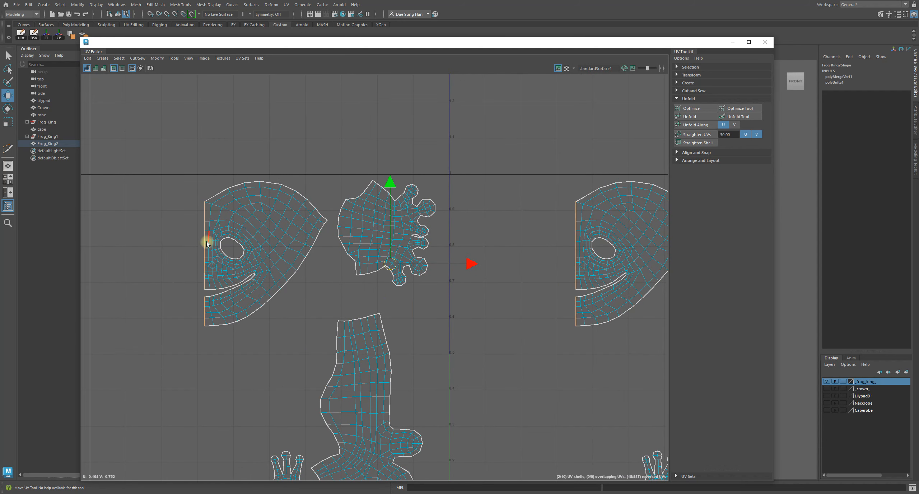
middle_click_drag(578, 342, 407, 323, "alt")
right_click_drag(407, 322, 357, 284, "alt")
right_click_drag(344, 148, 323, 158, "alt")
middle_click_drag(358, 182, 376, 195, "alt")
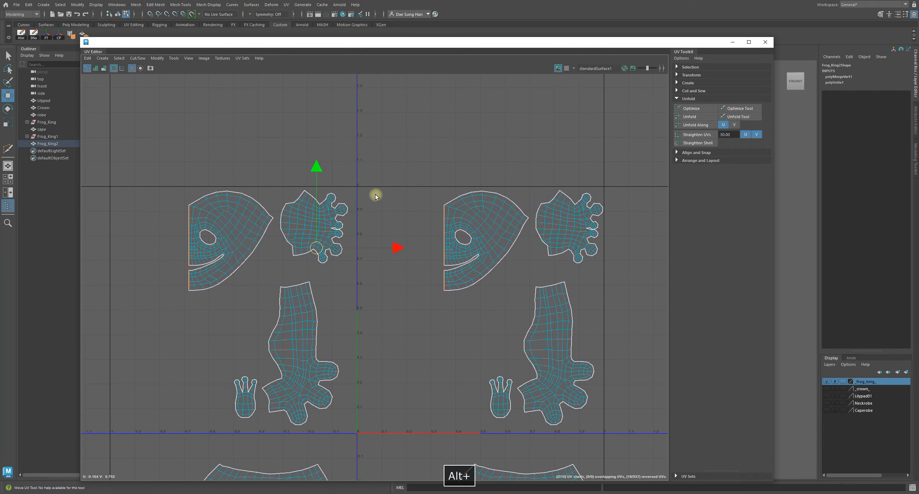
left_click(432, 171)
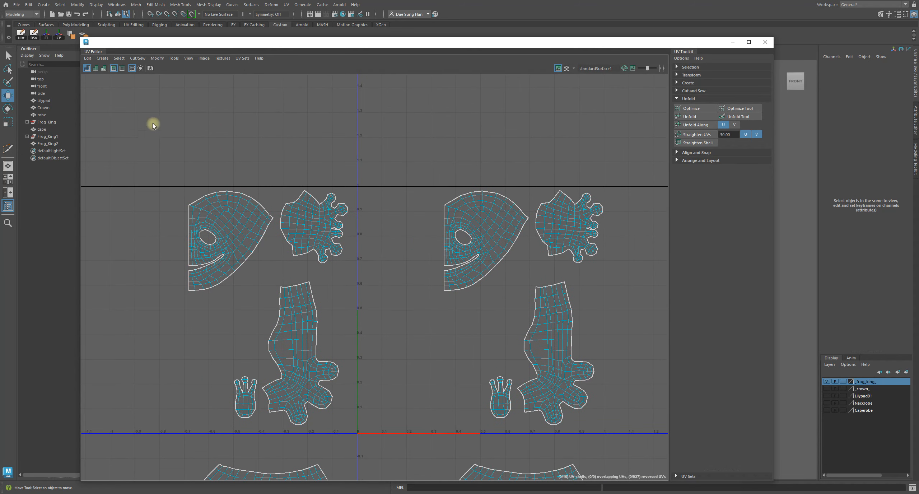
- Turn the UV shading back on and switch to UV shell selection
left_click(96, 69)
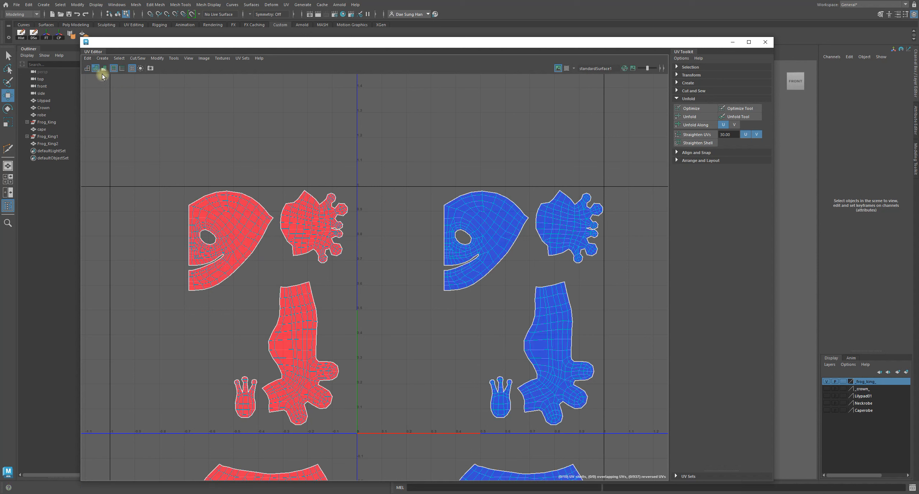
left_click(233, 232)
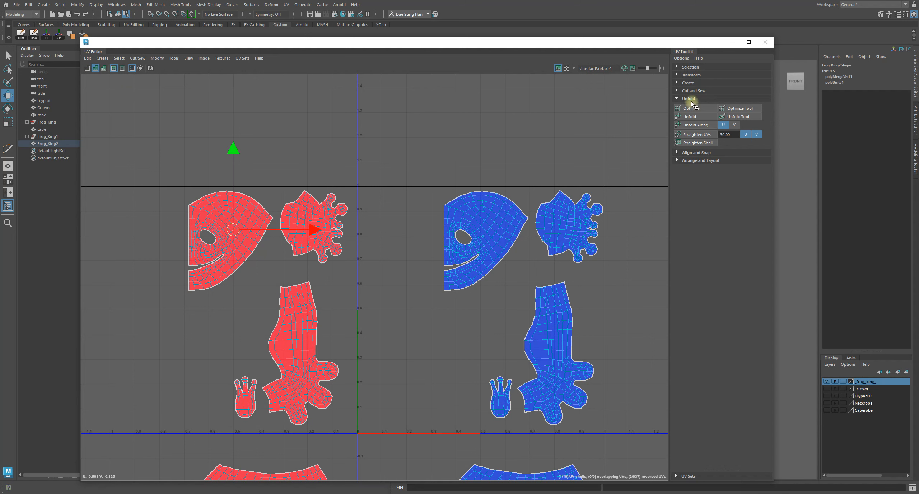
left_click(688, 98)
left_click(690, 67)
left_click(750, 79)
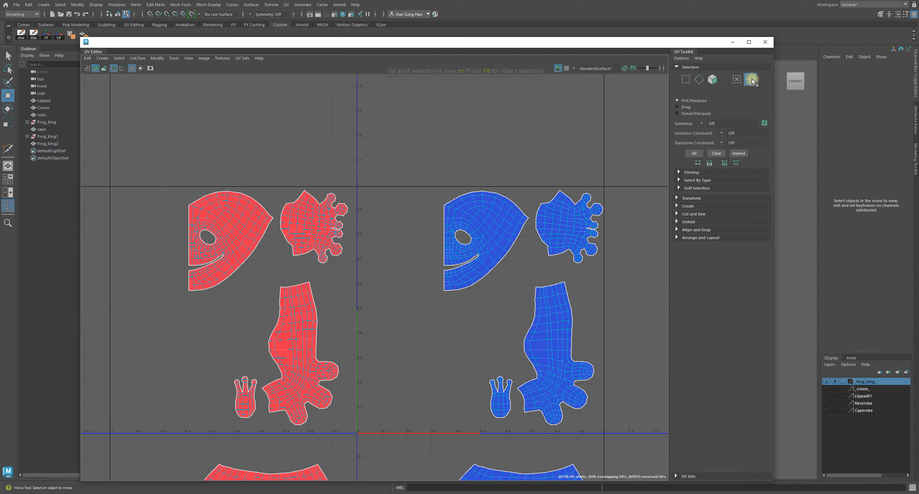
- Move the reversed red head shell away from the hand shell, flip it horizontally and deselect it
right_click_drag(514, 269, 273, 195, "alt")
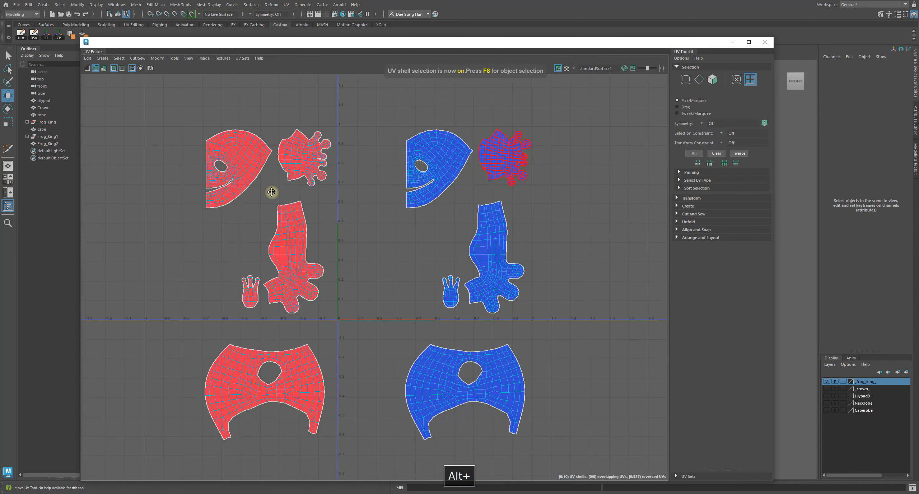
left_click(256, 162)
left_click_drag(190, 186, 194, 177)
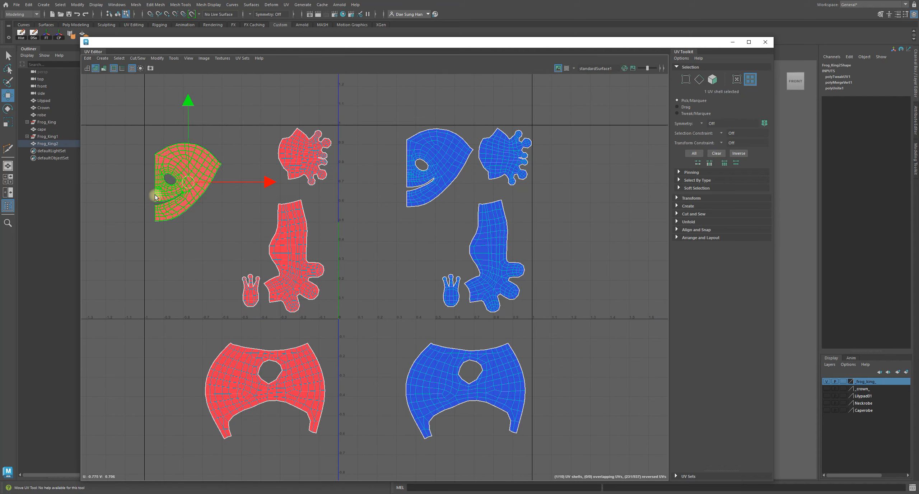
left_click(676, 67)
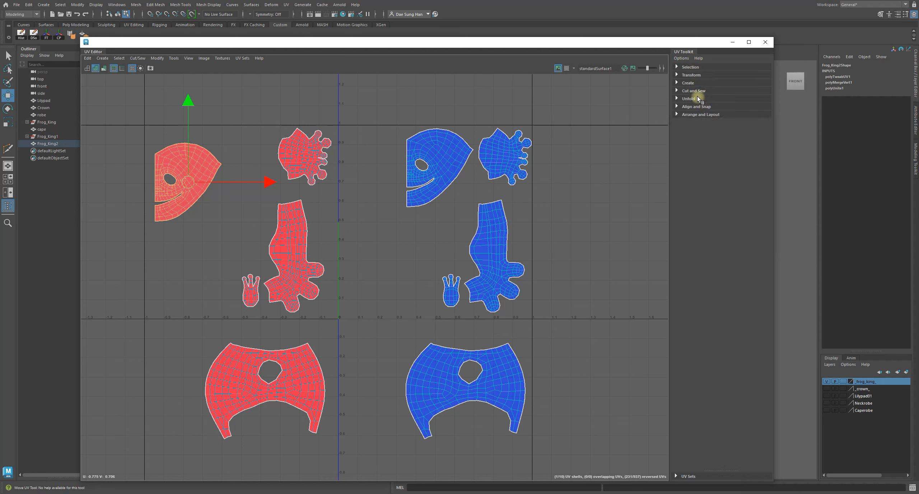
left_click(694, 75)
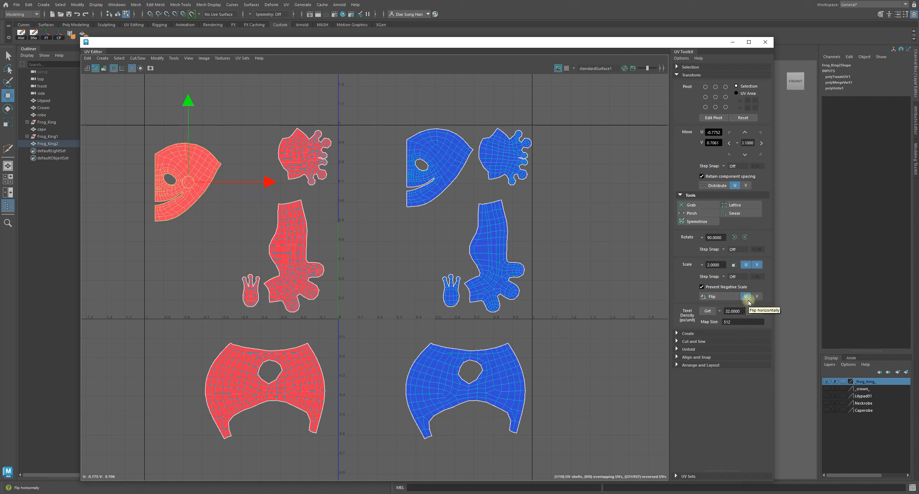
left_click(709, 297)
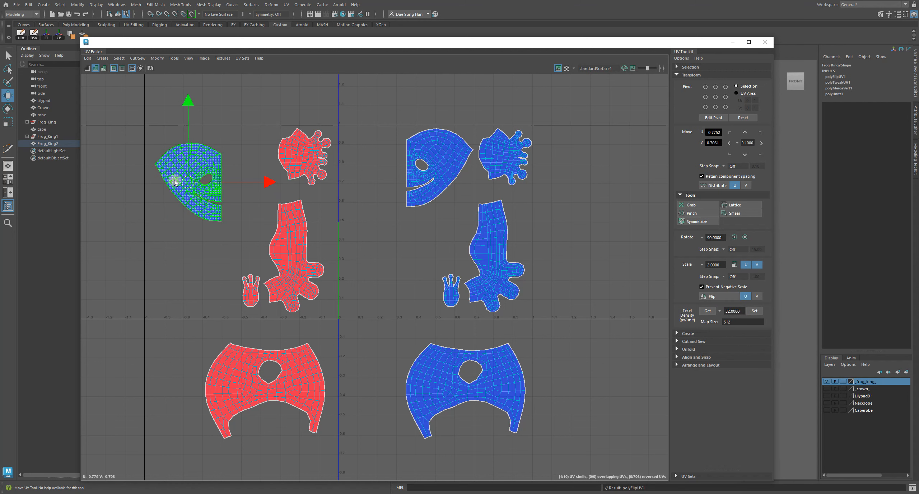
left_click(342, 226)
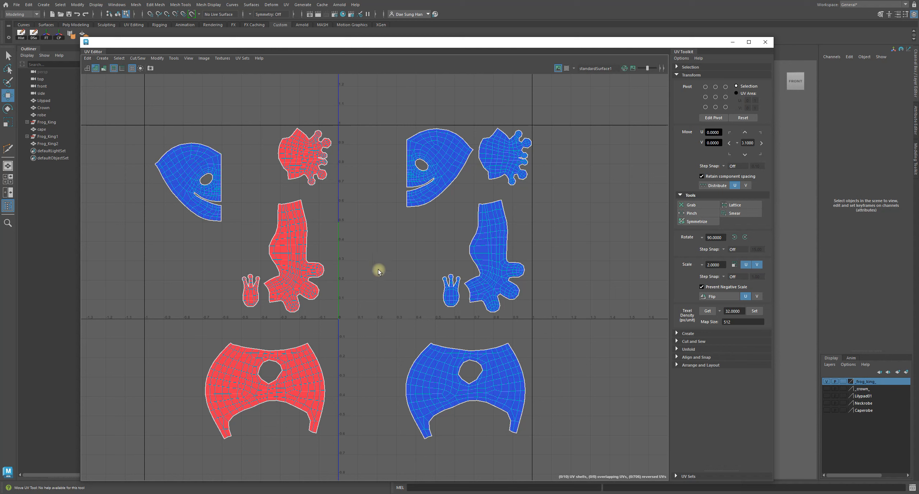
- Flip the remaining red shells horizontally one by one: the hand, the leg, the small three-pronged shell and the torso
left_click(319, 178)
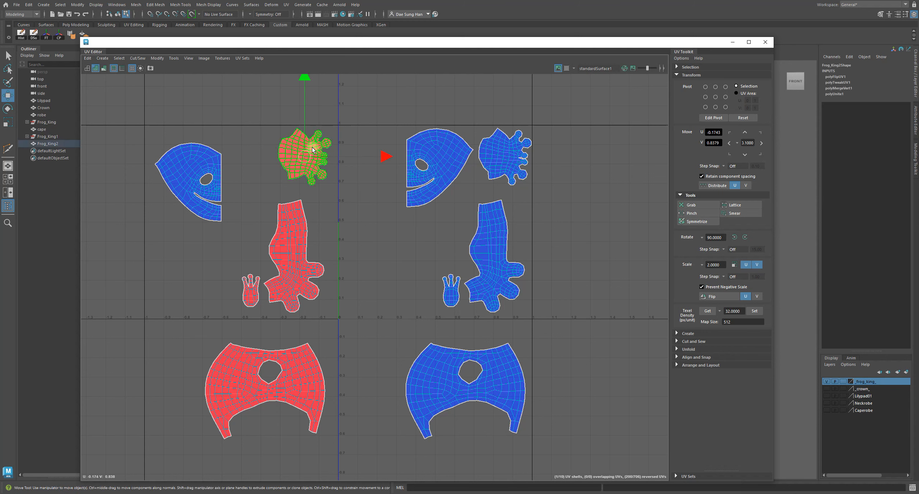
left_click(709, 297)
left_click(298, 244)
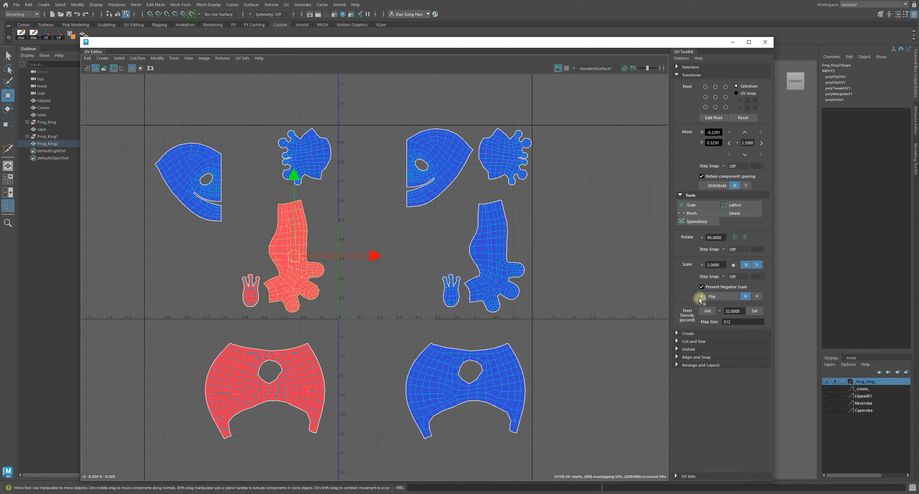
left_click(715, 297)
left_click(249, 295)
left_click(704, 298)
left_click(280, 379)
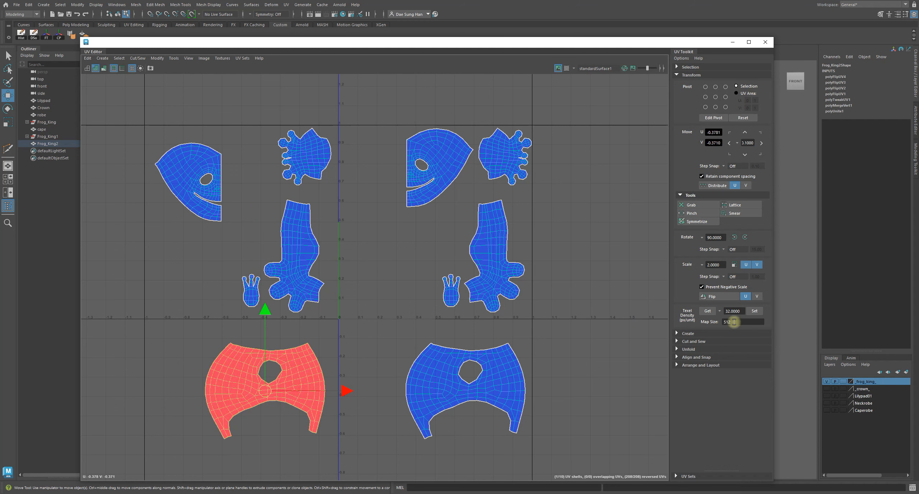
left_click(718, 296)
left_click(127, 291)
- Select the centre-line edges above the mouth on the unflipped head shell
left_click(211, 219)
right_click_drag(212, 219, 365, 213, "alt")
middle_click_drag(365, 213, 312, 246, "alt")
left_click(311, 162)
right_click_drag(312, 246, 492, 173, "alt")
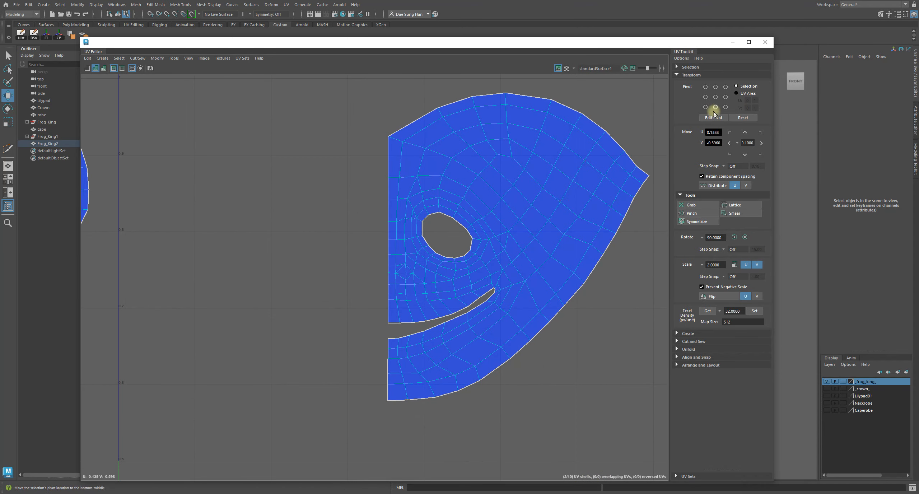
left_click(682, 76)
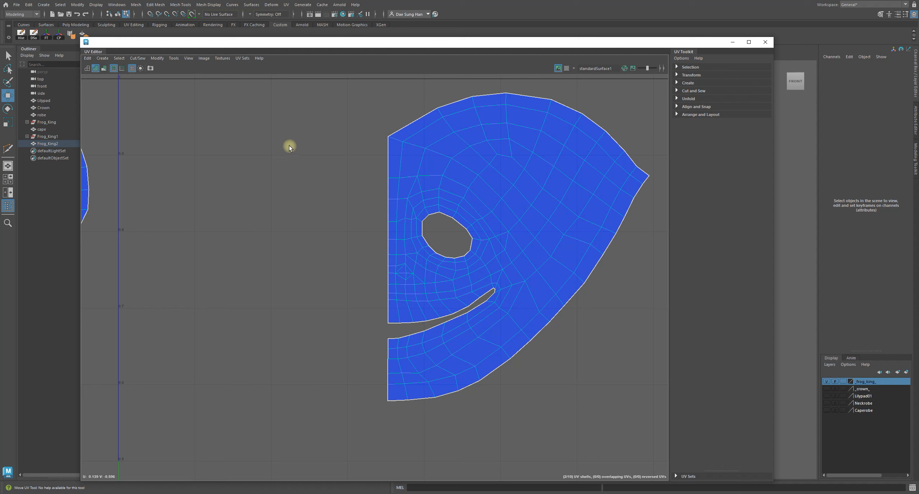
right_click_drag(287, 139, 301, 98)
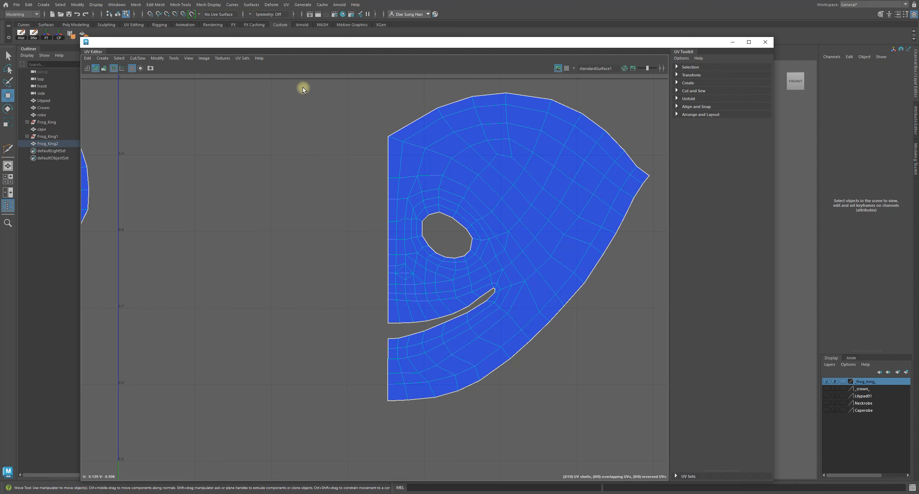
left_click(388, 157)
double_click(388, 308, "shift")
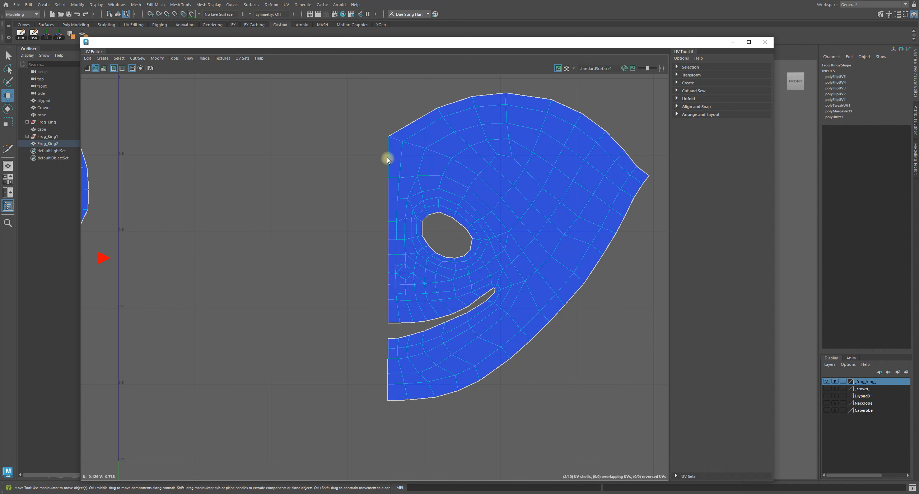
- Hide the UV shading and add the head shell's centre-line edges below the mouth to the selection
left_click(87, 68)
middle_click_drag(364, 298, 353, 257, "alt")
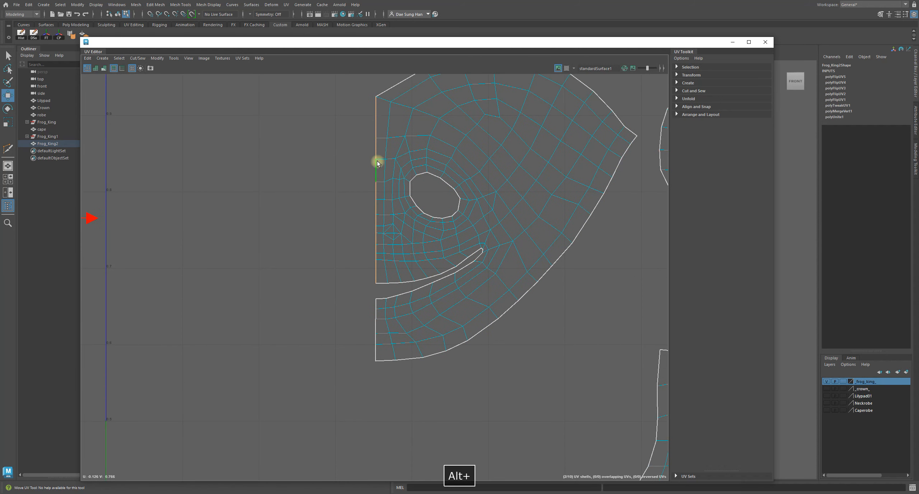
right_click_drag(365, 293, 476, 433, "alt")
middle_click_drag(476, 433, 249, 248, "alt")
right_click_drag(249, 248, 386, 273, "alt")
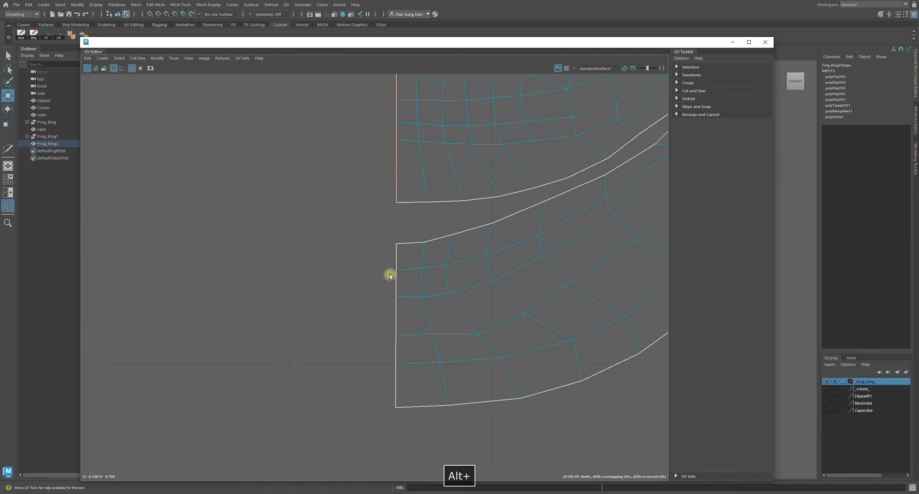
key("shift")
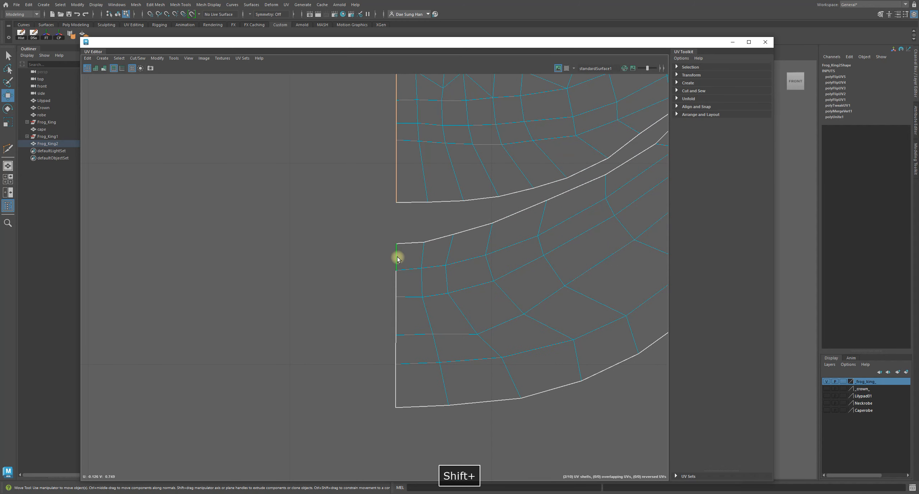
left_click(397, 257, "shift")
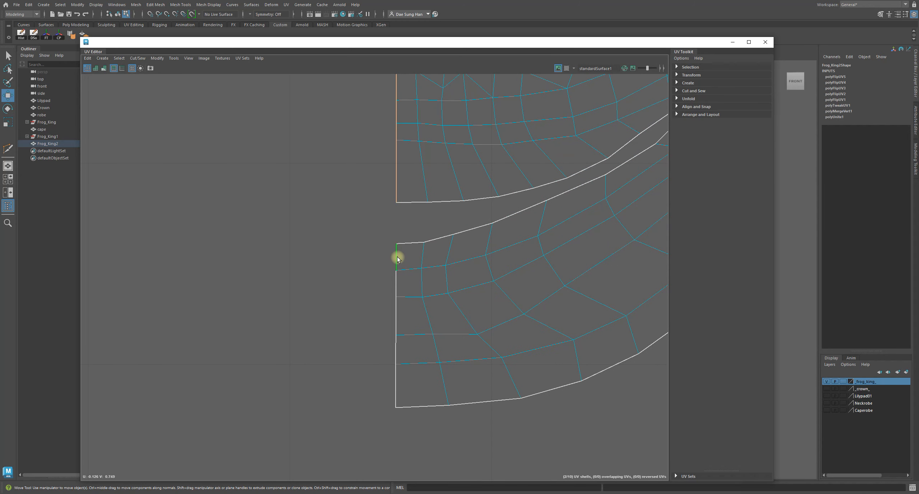
left_click(395, 382, "shift")
- Join the two head shells along the selected centre-line edges with Move and Sew Edges, and clear the selection
right_click_drag(554, 365, 355, 313, "alt")
right_click_drag(414, 111, 350, 191, "alt")
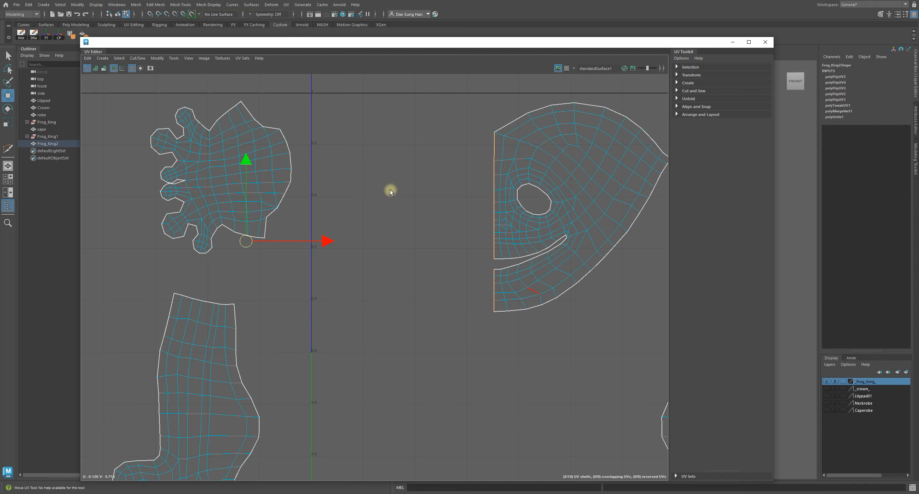
middle_click_drag(373, 190, 492, 224, "alt")
right_click_drag(492, 224, 269, 334, "alt")
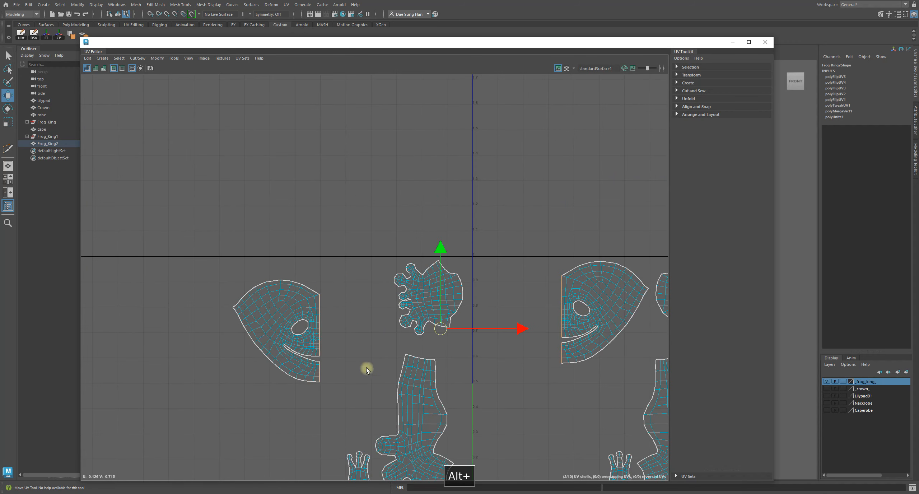
middle_click_drag(269, 335, 329, 209, "alt")
right_click(392, 212, "shift")
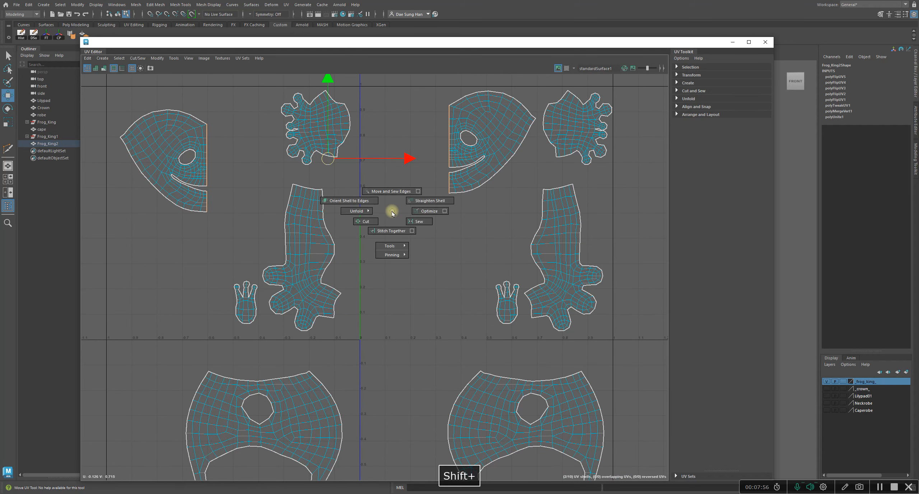
left_click(391, 191)
left_click(304, 369)
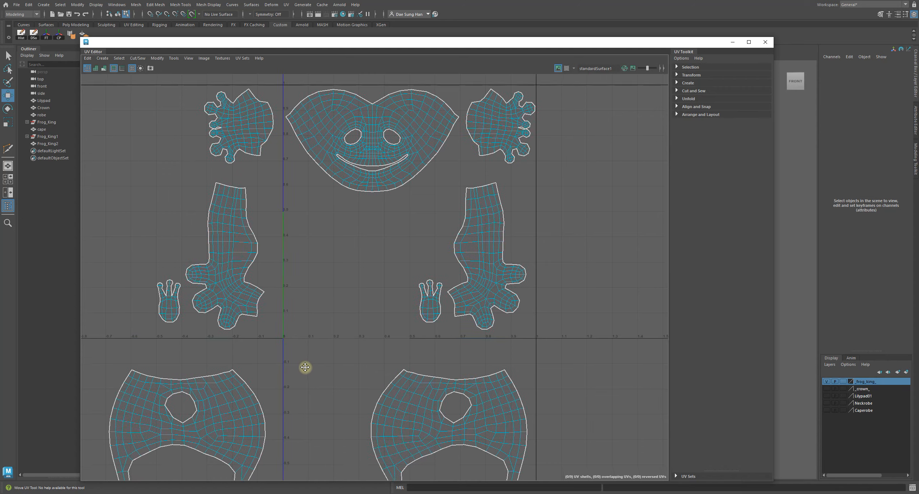
- Narrow the UV Editor window and place it beside the 3D view so the frog and all shells are accessible together
middle_click_drag(297, 352, 386, 197, "alt")
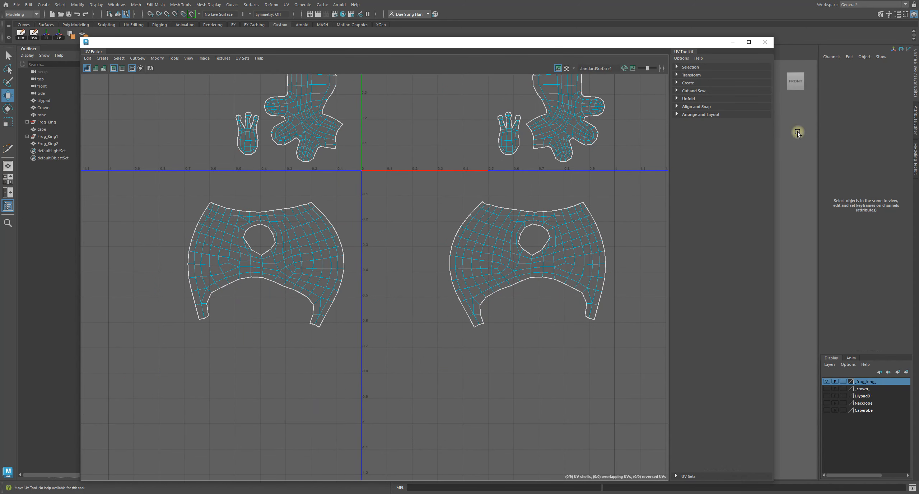
left_click_drag(776, 131, 494, 104)
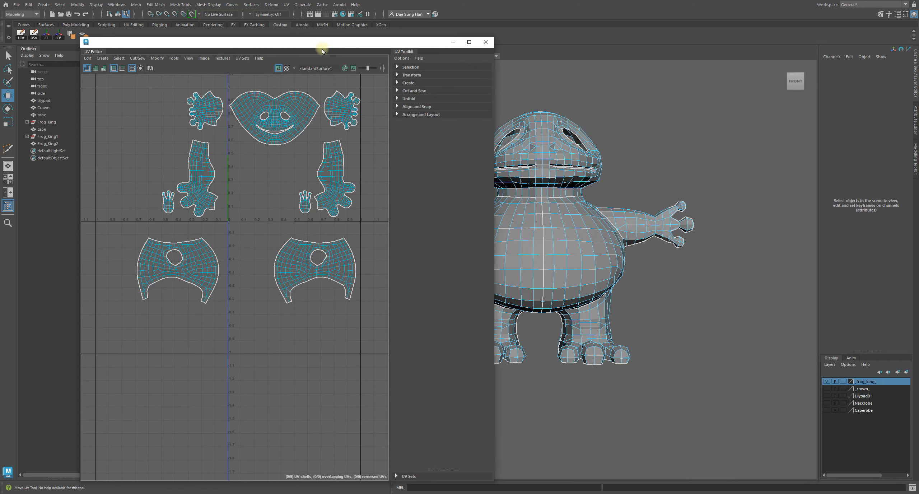
left_click_drag(321, 50, 261, 55)
left_click_drag(531, 201, 248, 312, "alt")
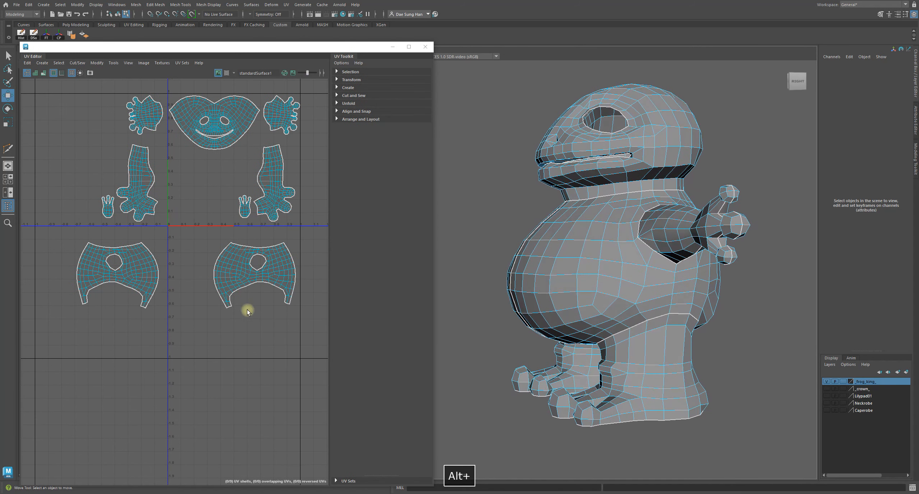
right_click_drag(247, 312, 303, 309, "alt")
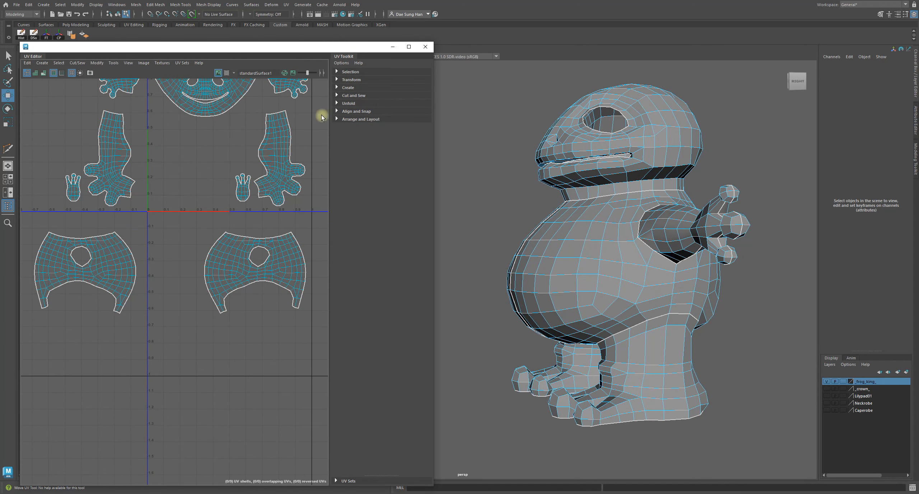
- Turn on UV shell selection and move the mirrored torso shell to the opposite side of its matching half
left_click(368, 74)
left_click(409, 84)
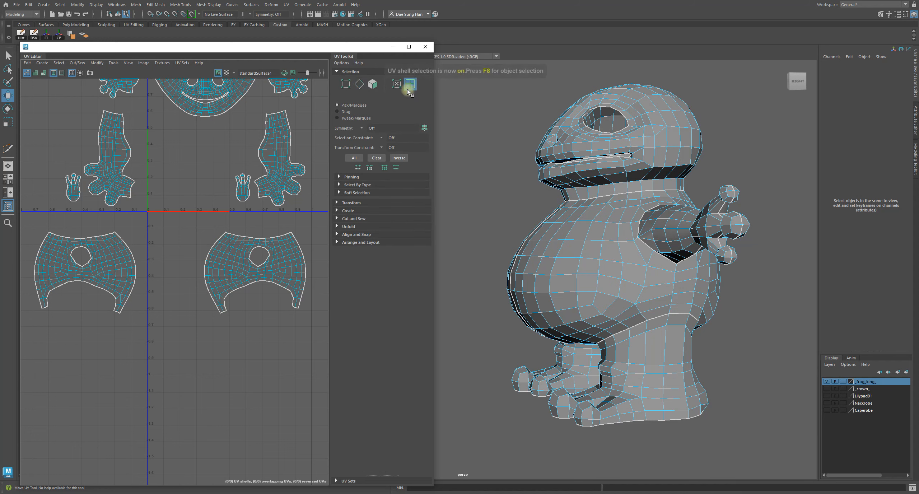
left_click(126, 264)
left_click_drag(73, 280, 299, 280)
middle_click_drag(300, 281, 109, 280, "alt")
left_click_drag(109, 281, 184, 278)
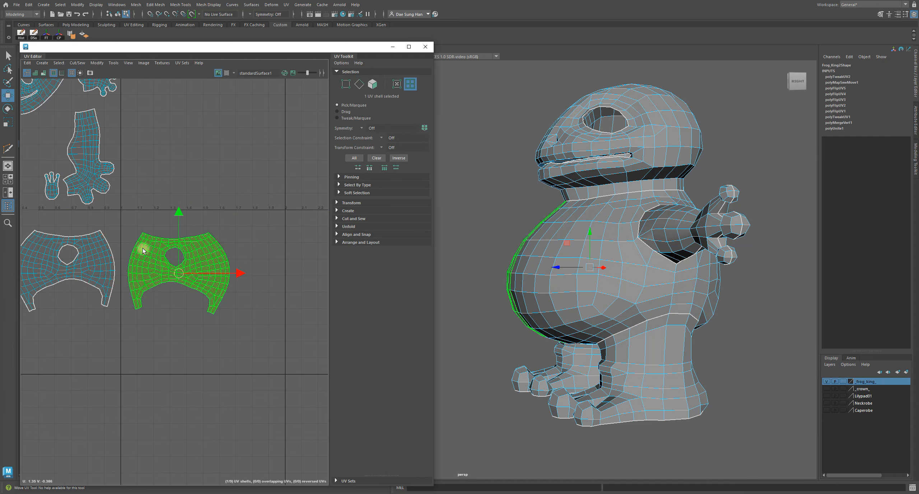
- Select faces along the facing sides of both torso shells to examine where they lie on the frog's back, and clear the selection
left_click_drag(668, 246, 601, 215, "alt")
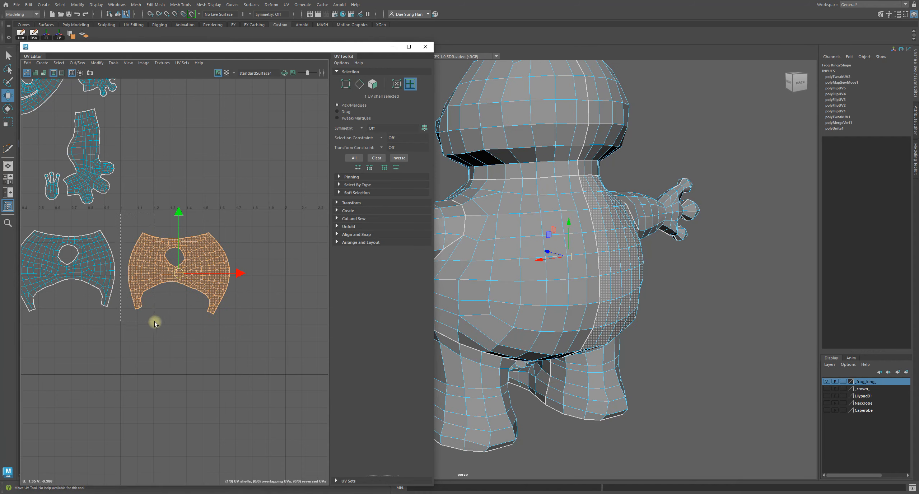
left_click_drag(675, 239, 477, 289, "alt")
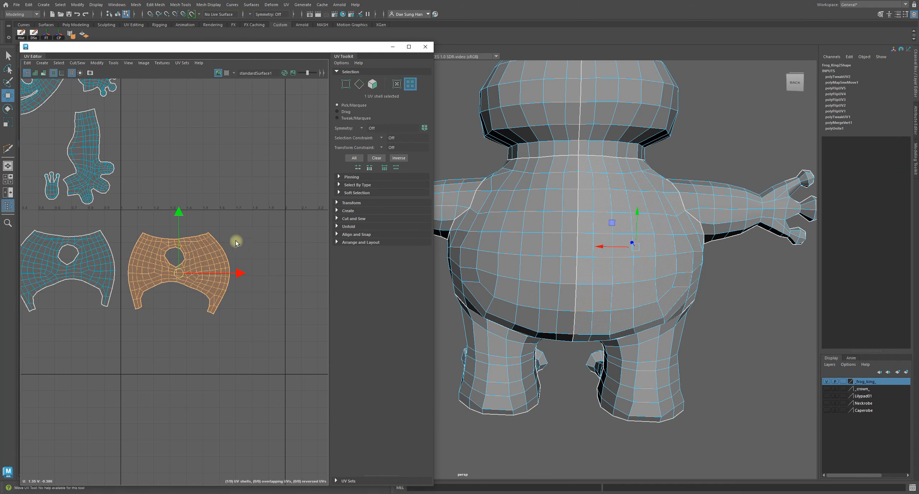
mouse_move(239, 240)
right_mouse_down()
mouse_move(242, 218)
mouse_move(248, 241)
mouse_move(236, 255)
right_mouse_up()
left_click(126, 212)
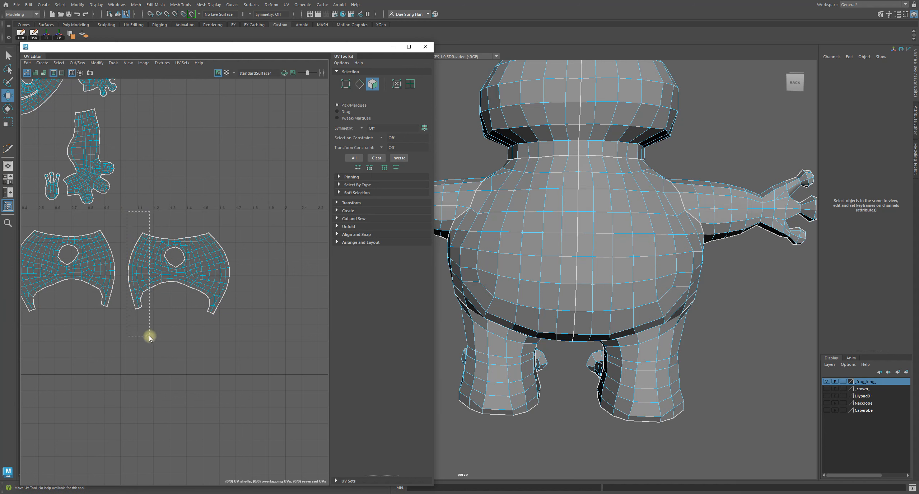
left_click_drag(150, 336, 142, 264)
left_click_drag(94, 232, 145, 336, "ctrl+shift")
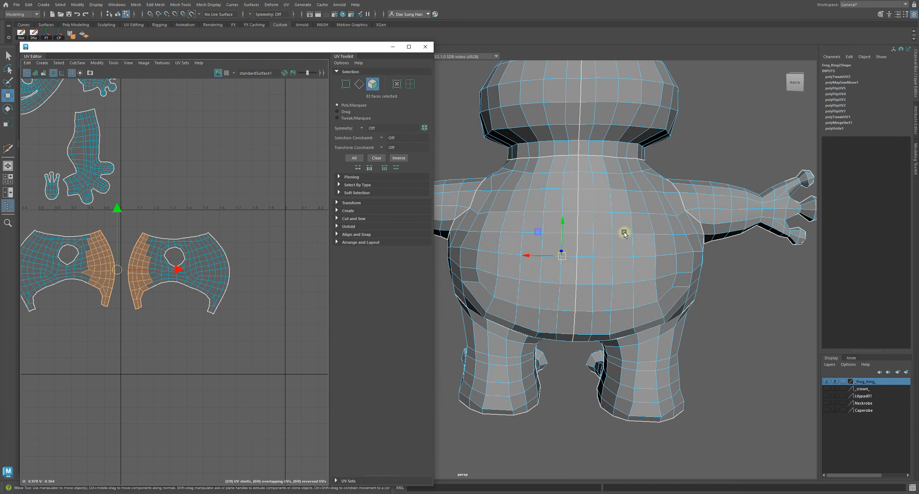
left_click(210, 308)
left_click(135, 343)
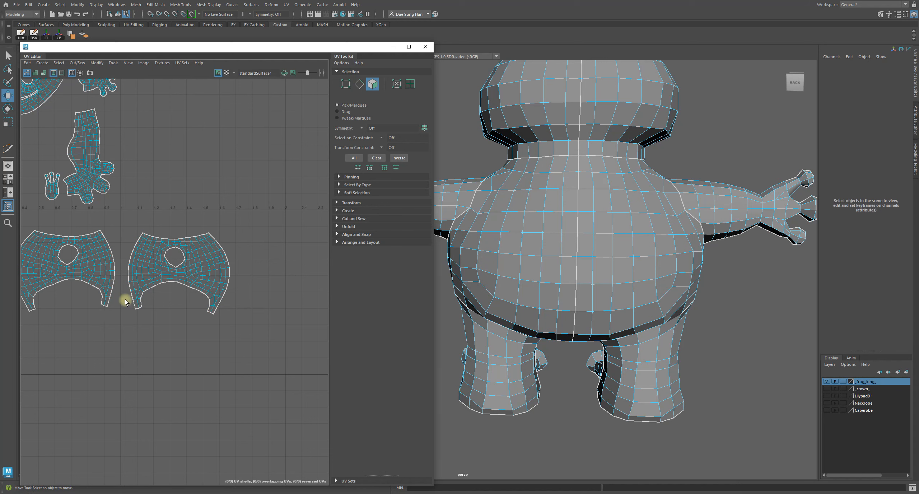
- Select the full border edge loop along the centre of the back and join both torso shells with Move and Sew Edges
right_click_drag(124, 300, 152, 277, "alt")
middle_click_drag(152, 276, 212, 271, "alt")
right_click(217, 248)
right_click_drag(218, 248, 215, 232)
middle_click_drag(215, 232, 211, 175, "alt")
left_click(210, 175)
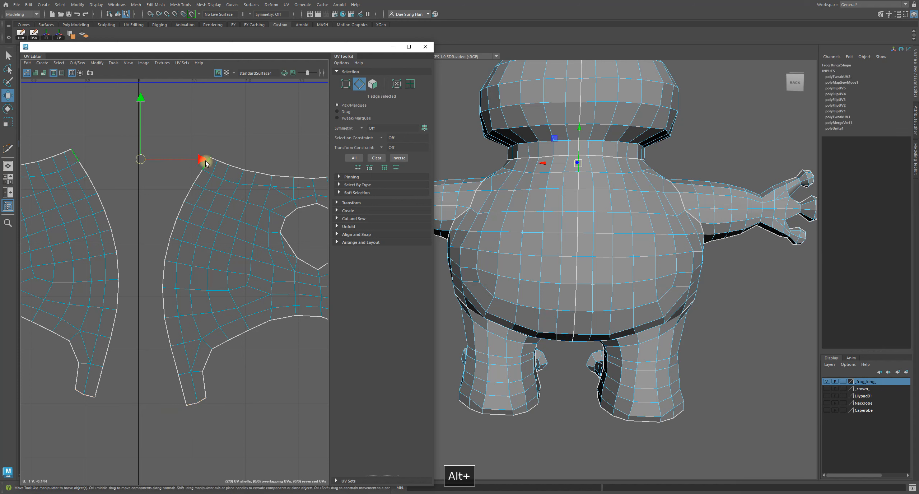
double_click(182, 392, "shift")
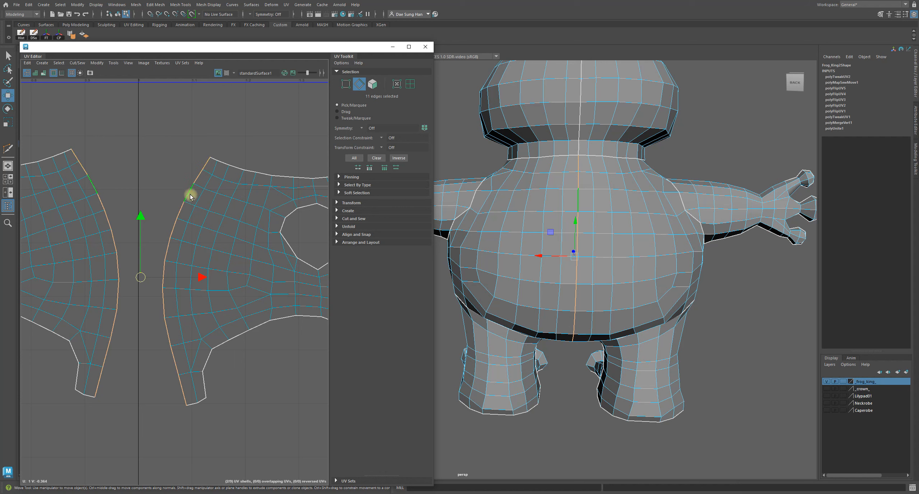
middle_click_drag(190, 414, 219, 449, "alt")
right_click_drag(219, 448, 204, 236, "alt")
middle_click_drag(204, 236, 140, 211, "alt")
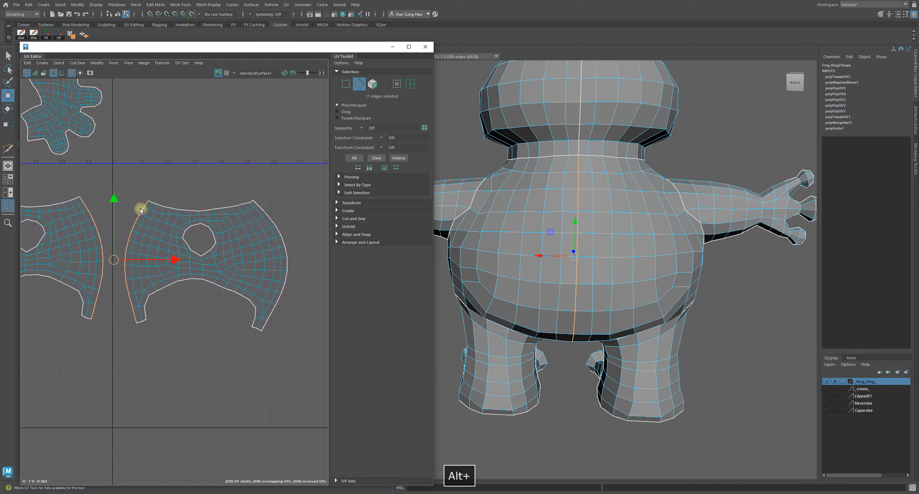
right_click(163, 145, "shift")
right_click_drag(162, 145, 181, 126, "shift")
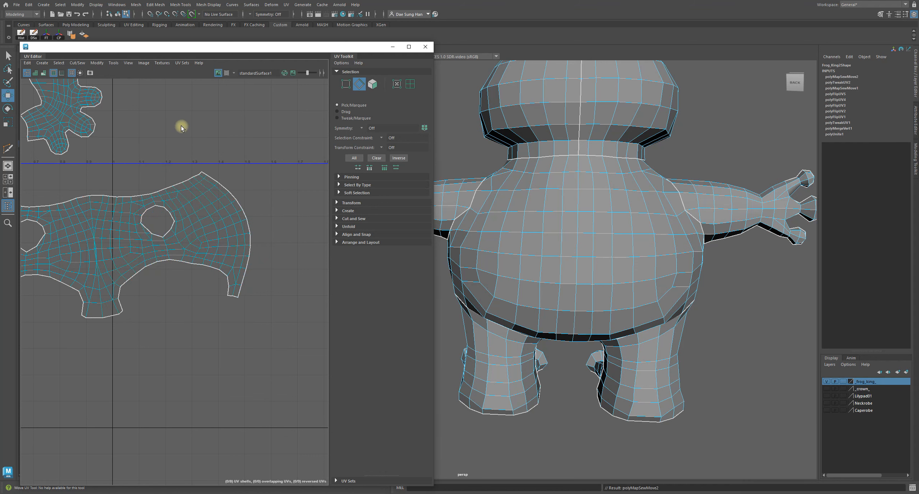
- Select the joined torso shell and unfold it
middle_click_drag(127, 240, 191, 229, "alt")
right_click_drag(190, 229, 125, 262, "alt")
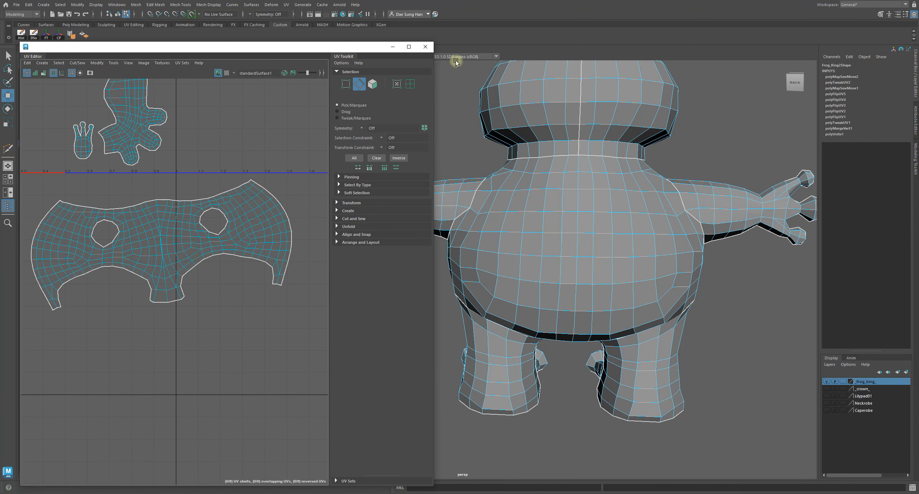
left_click(410, 84)
left_click(192, 230)
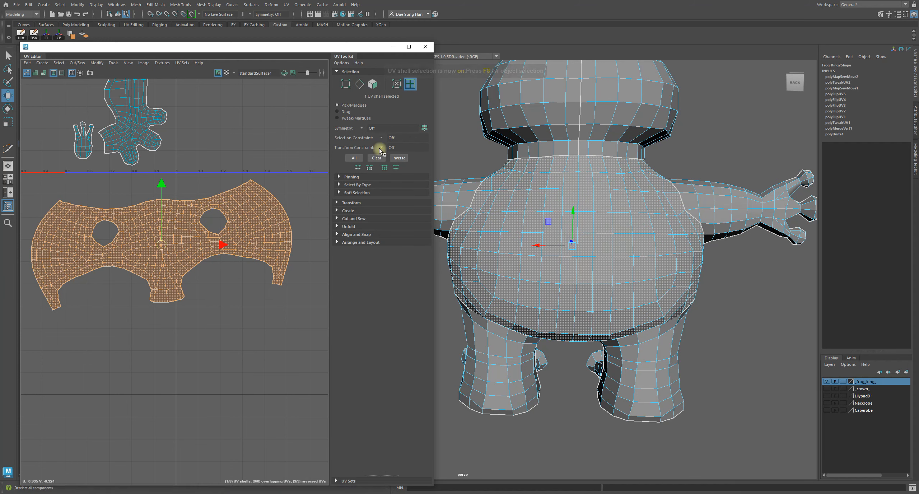
left_click(345, 72)
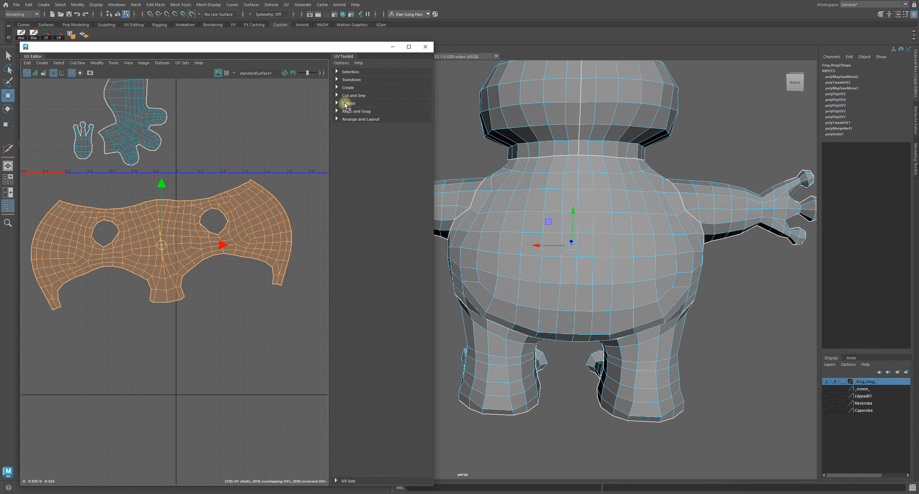
left_click(345, 104)
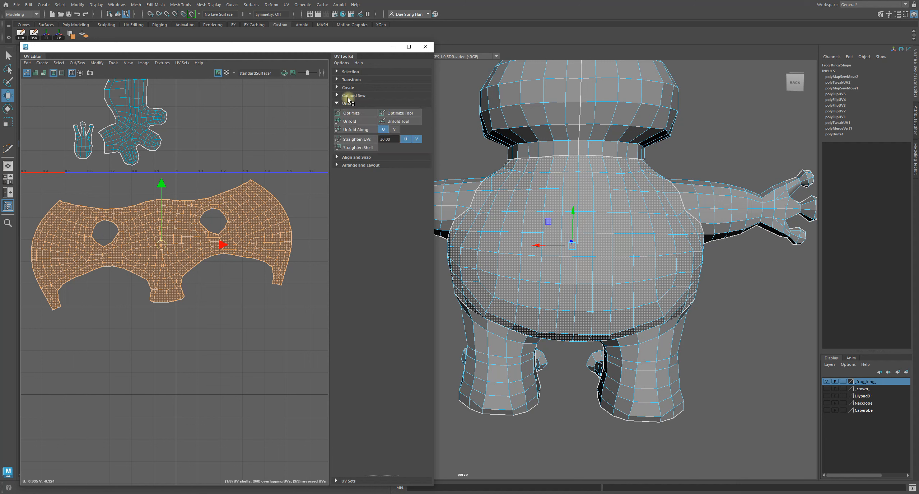
left_click(351, 123)
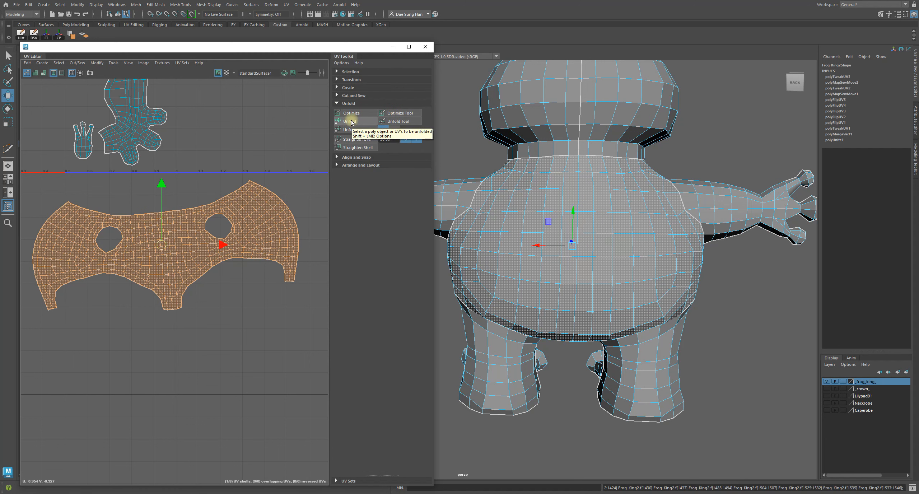
left_click(353, 122)
- Optimize the unfolded torso shell and deselect it
right_click_drag(131, 214, 314, 325, "alt")
middle_click_drag(171, 310, 42, 286, "alt")
left_click(367, 138)
left_click(360, 114)
right_click_drag(154, 284, 23, 385, "alt")
left_click(264, 429)
- Rotate the tilted torso shell until its two halves sit level, and deselect it
right_click_drag(265, 429, 197, 297, "alt")
middle_click_drag(197, 297, 240, 347, "alt")
right_click_drag(239, 347, 157, 342, "alt")
middle_click_drag(156, 342, 160, 277, "alt")
left_click(183, 270)
key("e")
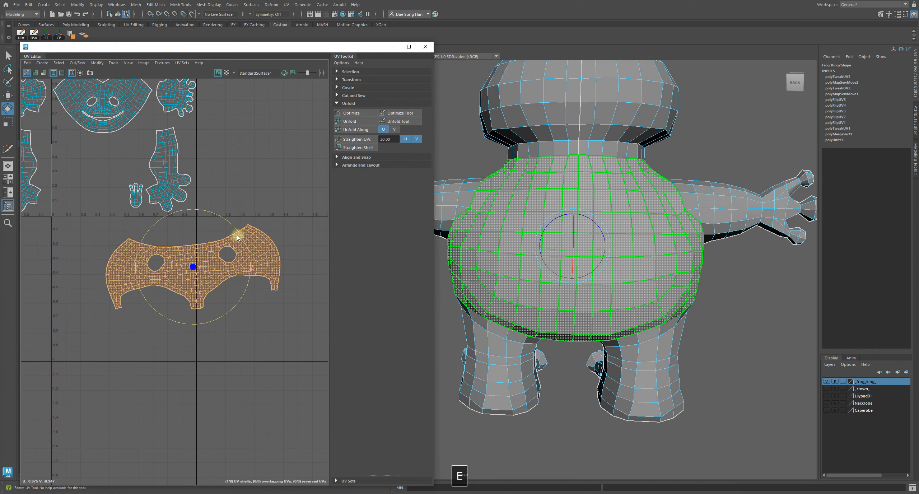
left_click_drag(238, 229, 245, 233)
right_click_drag(153, 248, 242, 316, "alt")
middle_click_drag(242, 315, 176, 286, "alt")
scroll(234, 248, "down", 3)
left_click(252, 366)
right_click_drag(252, 366, 170, 333, "alt")
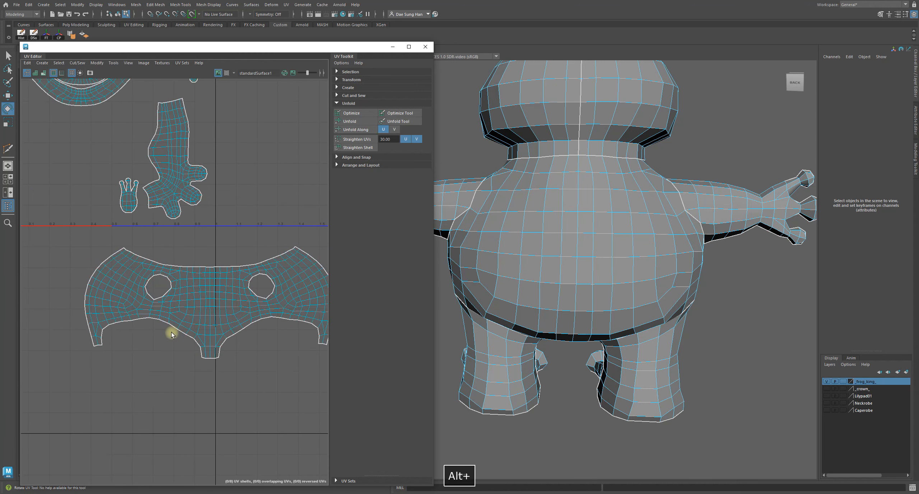
- Switch to UV selection, select all the torso shell's UVs and move them beneath the head and leg shells, roughly centred under the head
right_click_drag(245, 327, 205, 293, "alt")
left_click(240, 306)
key("w")
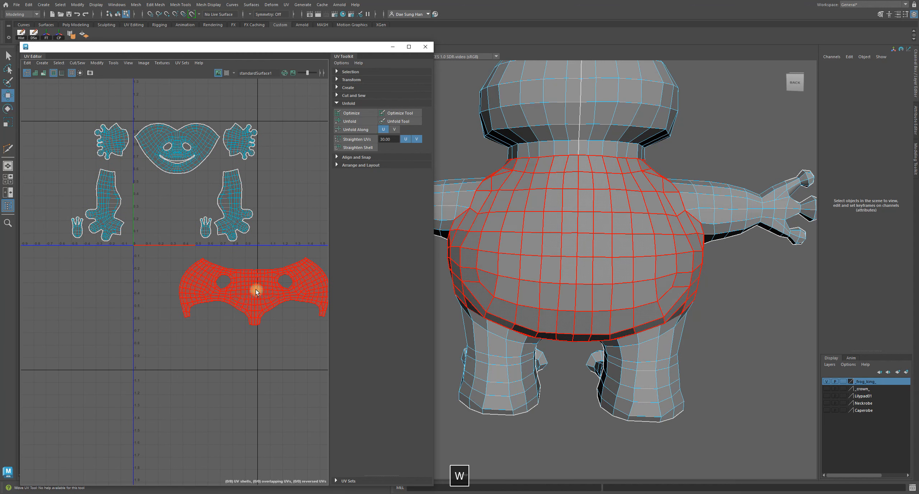
left_click(256, 292)
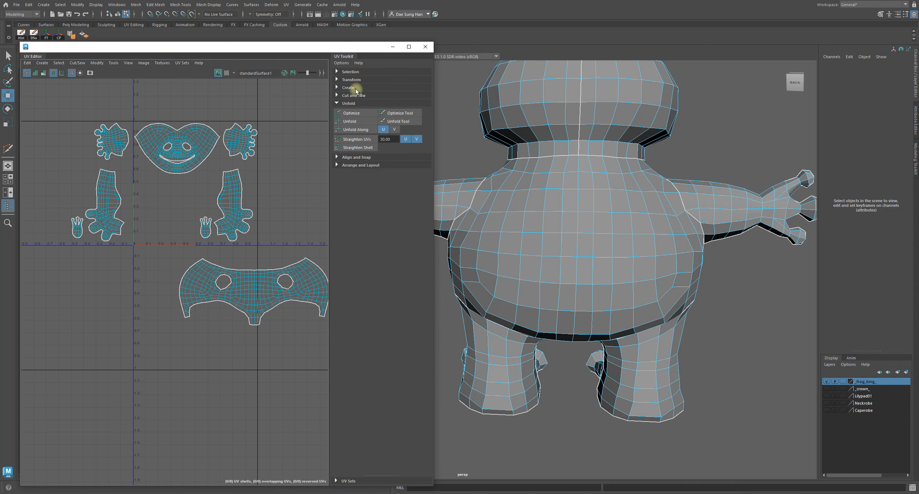
left_click(351, 104)
left_click(352, 71)
left_click(352, 87)
middle_click_drag(283, 320, 183, 300, "alt")
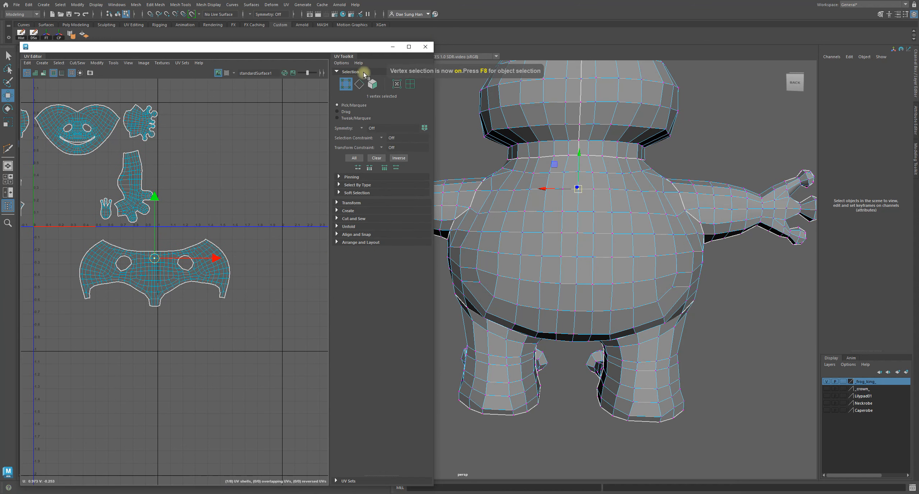
left_click(397, 84)
left_click_drag(267, 345, 42, 221)
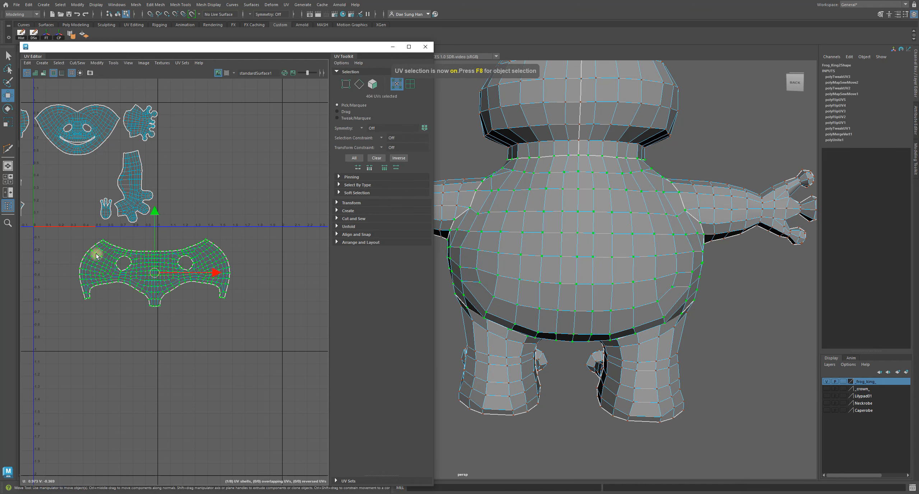
left_click_drag(158, 271, 97, 327)
middle_click_drag(97, 327, 204, 347, "alt")
left_click_drag(204, 346, 181, 293)
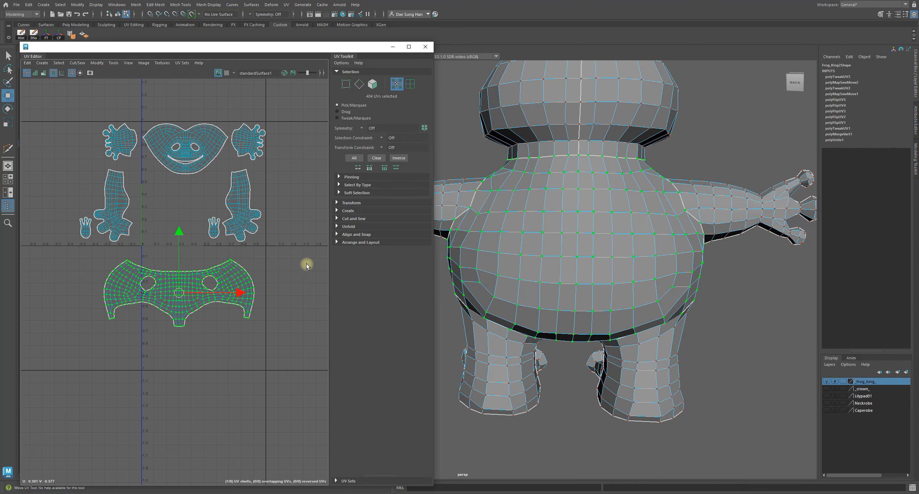
left_click(291, 264)
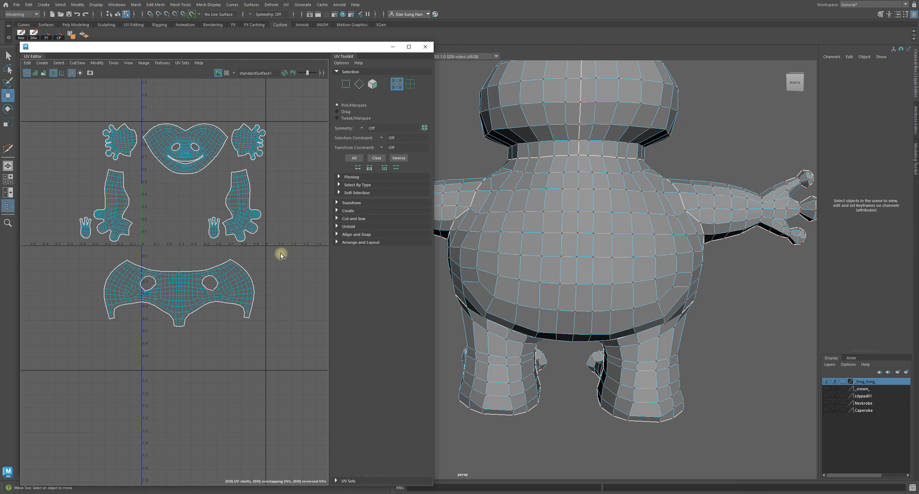
- Reselect the torso shell's UVs and move them slightly up, closer to the leg shells
left_click(170, 280)
left_click_drag(87, 252, 323, 373)
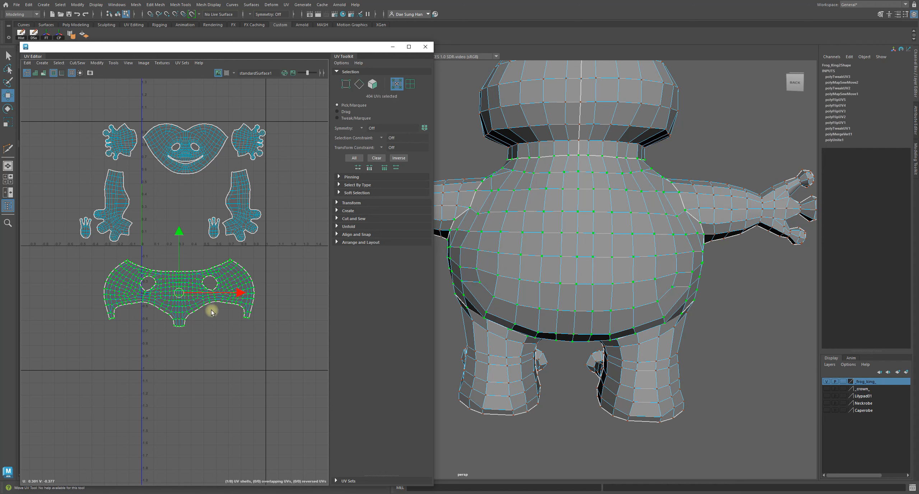
left_click_drag(179, 292, 179, 283)
left_click(261, 349)
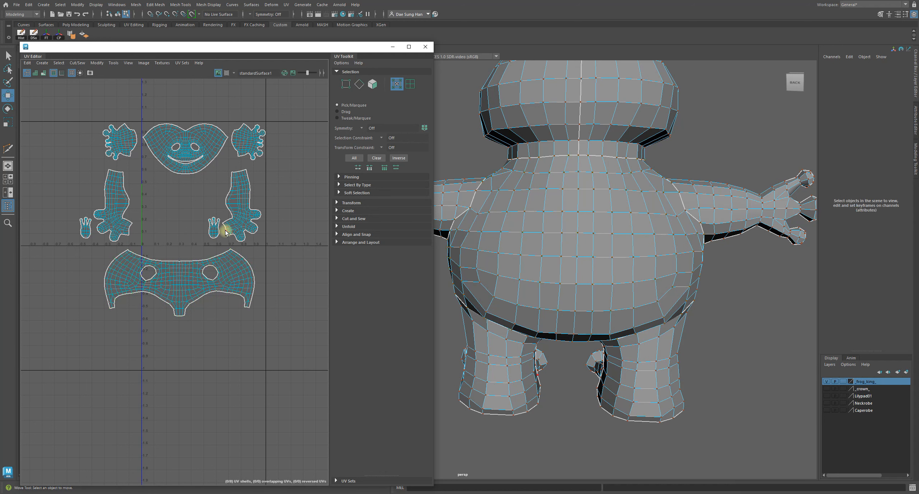
- Move the hand shell left of the head into the space below the head, and activate UV shell selection
left_click_drag(86, 115, 139, 162)
left_click_drag(124, 145, 159, 206)
left_click_drag(231, 107, 293, 173)
right_click_drag(242, 123, 203, 92, "alt")
left_click(410, 84)
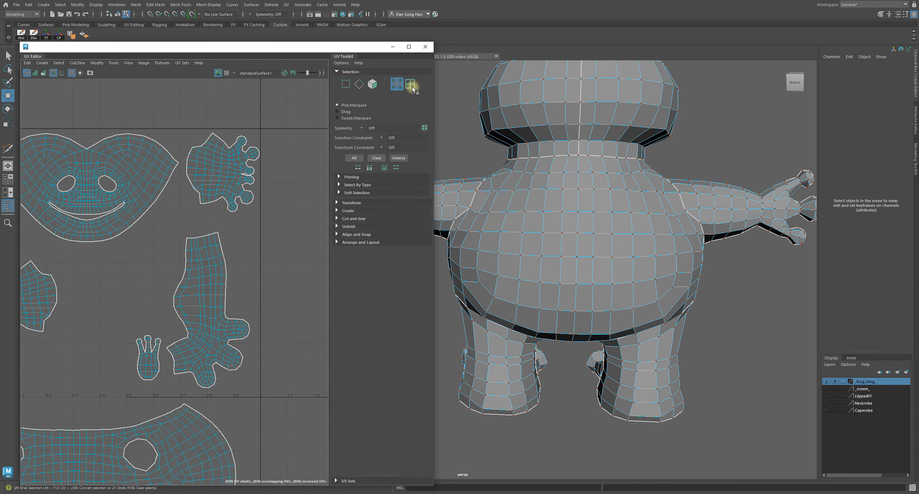
- Move the remaining hand UV shell below the head, beside the other hand shell, and deselect it
left_click(215, 173)
left_click_drag(214, 173, 101, 301)
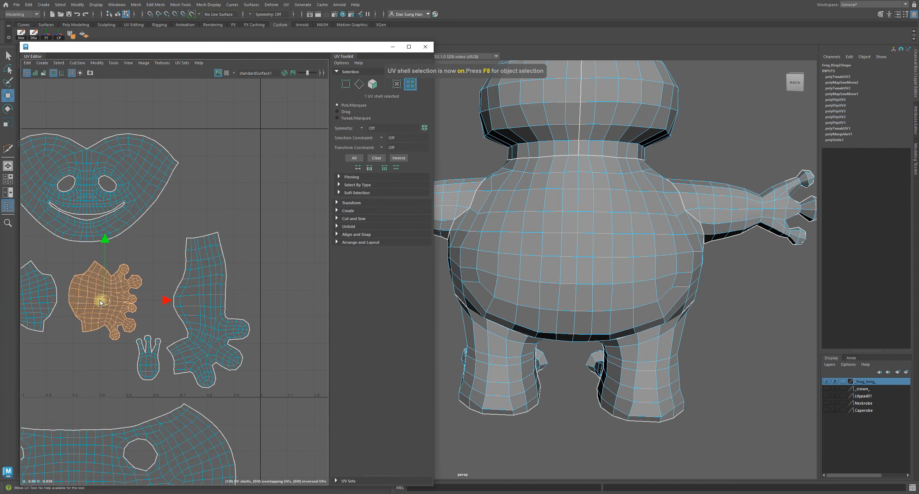
left_click(256, 205)
right_click_drag(229, 317, 134, 347, "alt")
middle_click_drag(134, 347, 216, 281, "alt")
right_click_drag(216, 281, 140, 307, "alt")
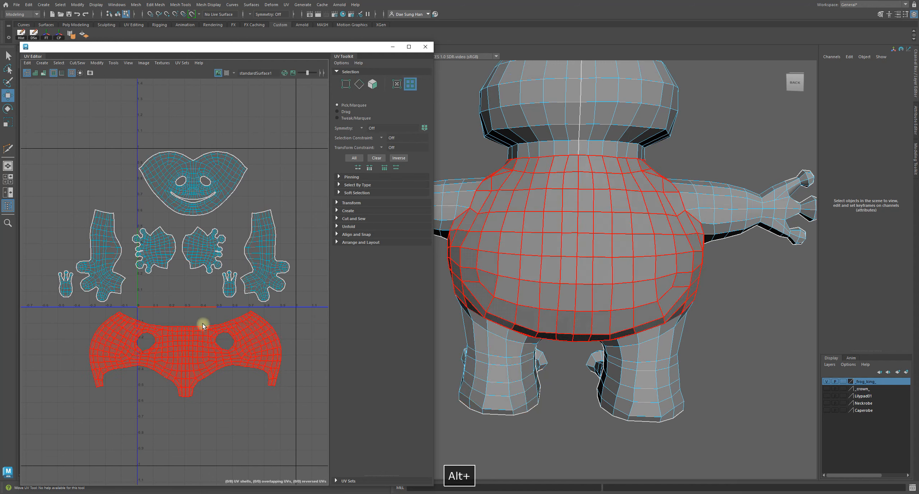
middle_click_drag(196, 303, 174, 276, "alt")
- Return to object mode with the whole frog selected and save an incremental version of the scene
right_click_drag(174, 278, 119, 296)
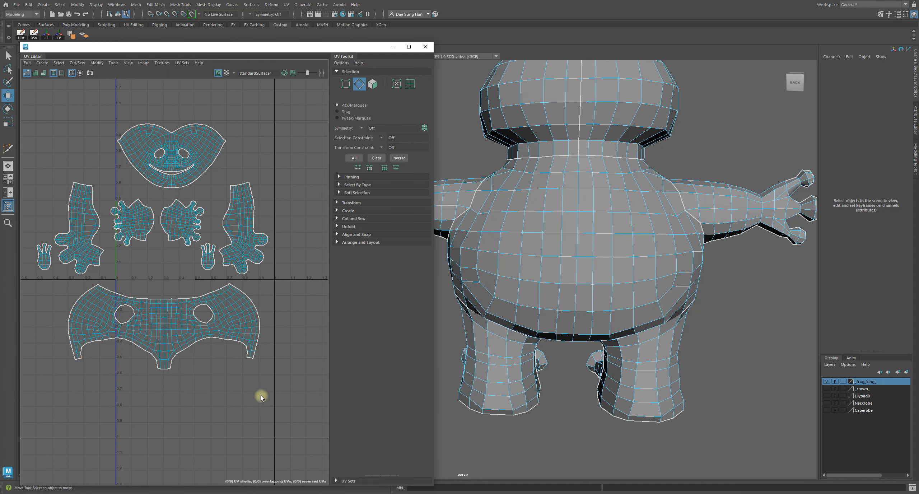
right_click_drag(260, 395, 105, 301, "alt")
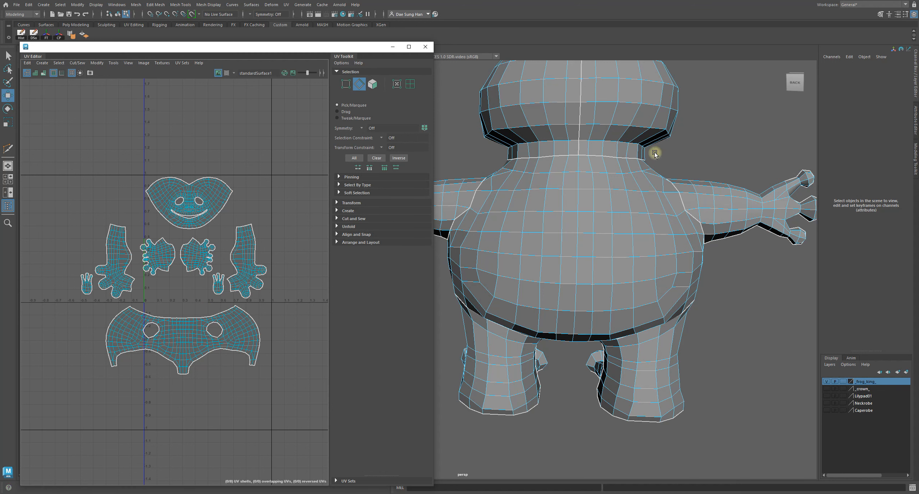
right_click_drag(717, 376, 782, 256, "ctrl")
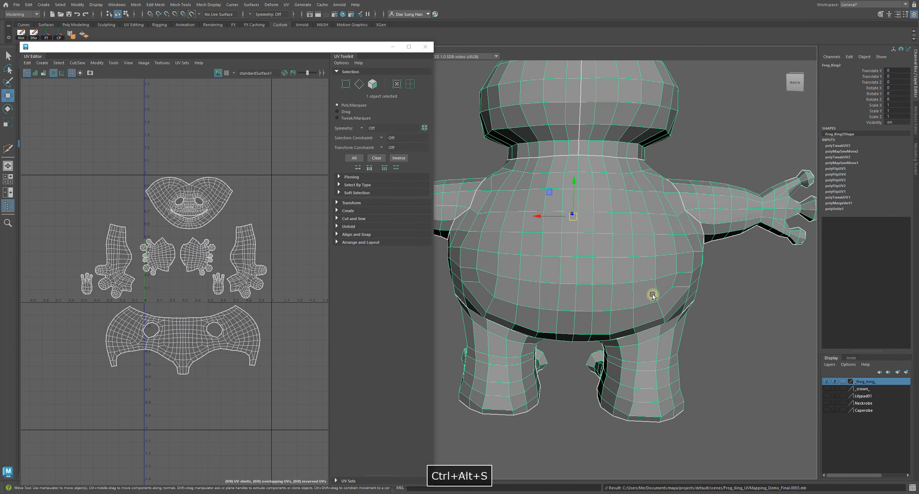
- Examine the frog's UV seams on the belly, arms, hands and feet from the front and the sides
left_click_drag(581, 293, 676, 314, "alt")
left_click_drag(549, 271, 606, 268, "alt")
middle_click_drag(592, 265, 659, 265, "alt")
right_click_drag(658, 264, 677, 279, "alt")
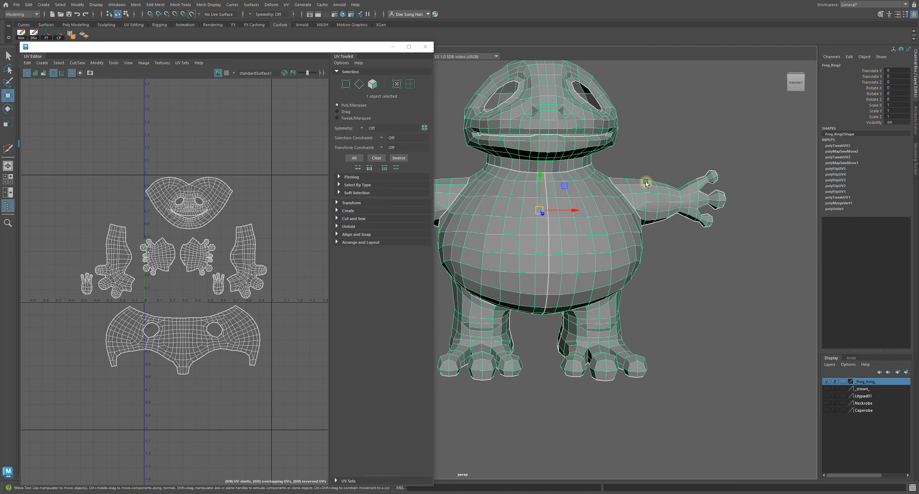
left_click_drag(543, 211, 590, 205, "alt")
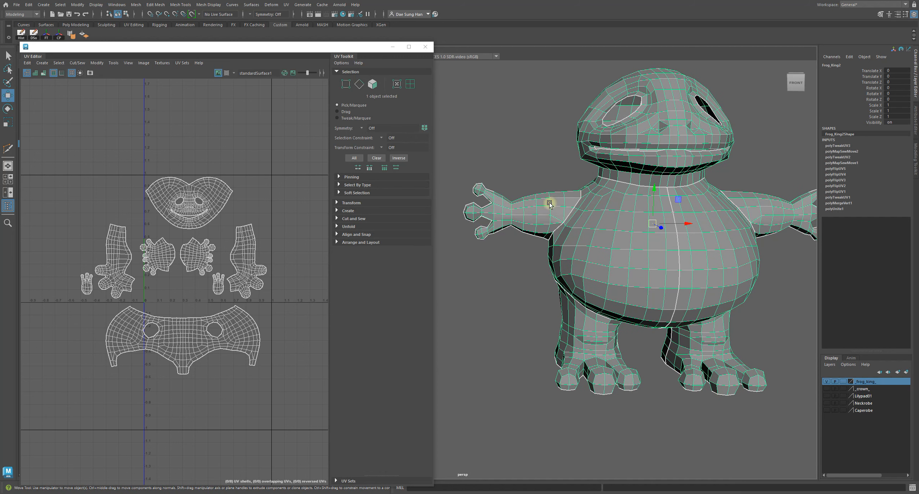
left_click_drag(640, 263, 486, 254, "alt")
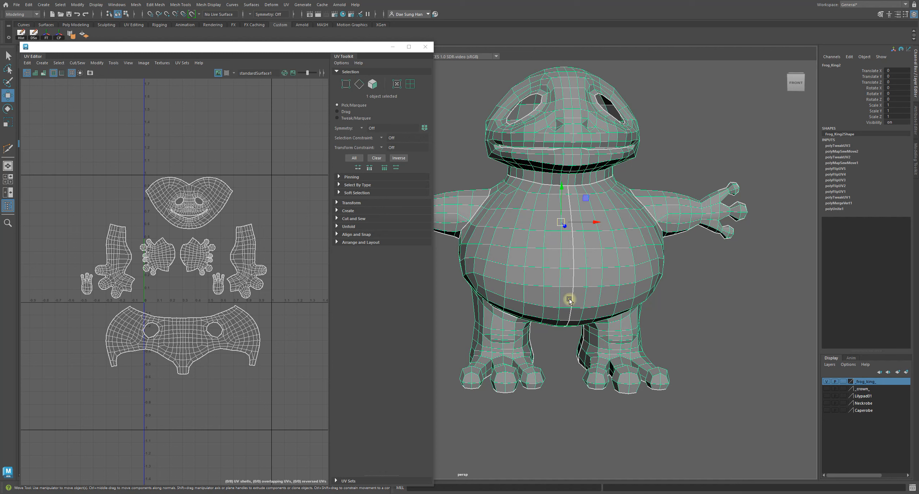
left_click_drag(604, 361, 570, 304, "alt")
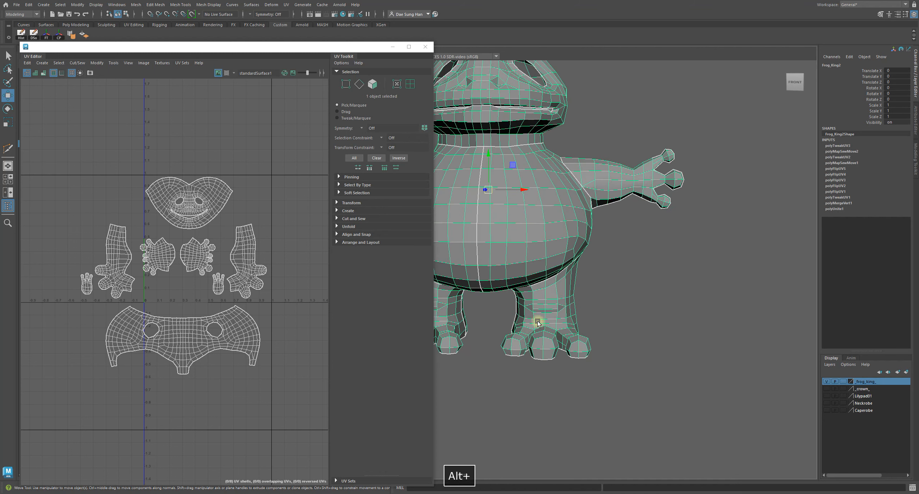
left_click_drag(604, 169, 623, 240, "alt")
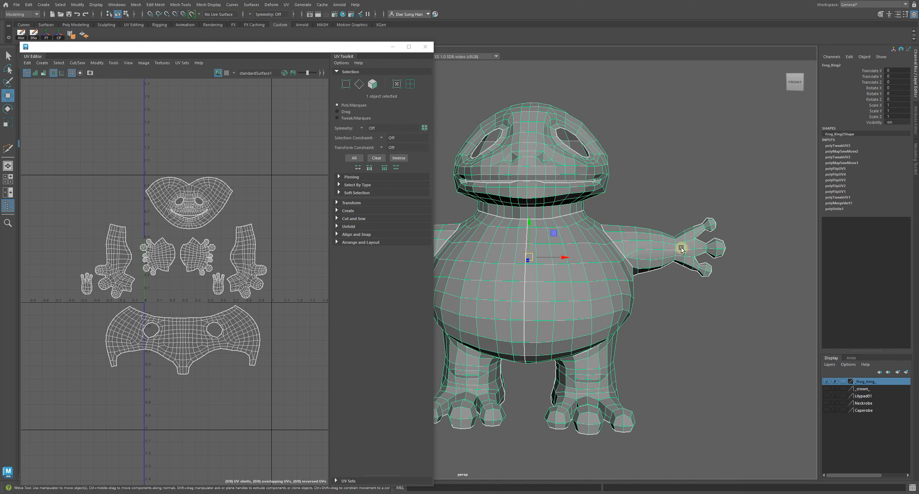
right_click_drag(620, 413, 482, 297, "alt")
middle_click_drag(483, 297, 481, 148, "alt")
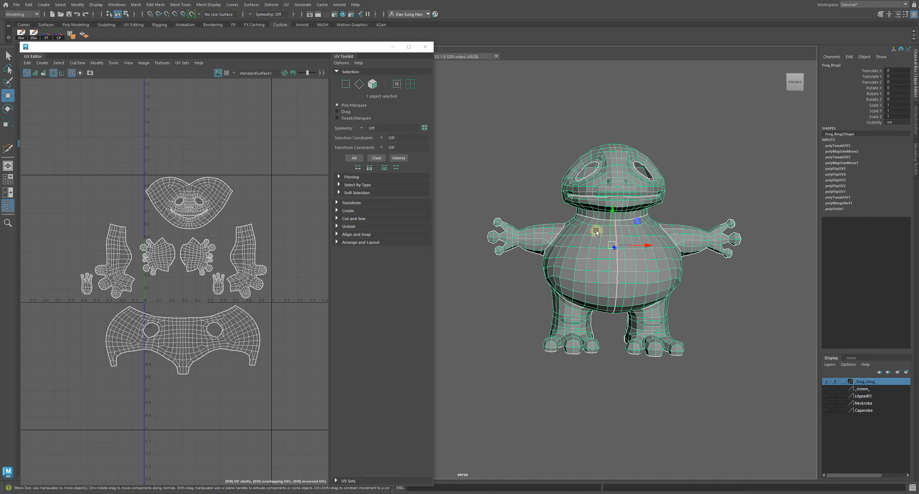
middle_click_drag(656, 265, 636, 272, "alt")
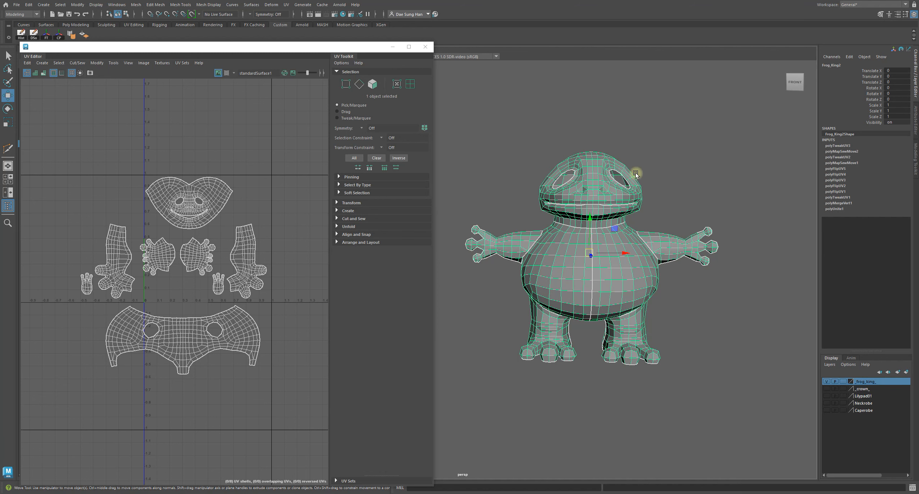
- Turn on shaded display of the frog's UV shells, then close the UV Editor and deselect the frog
left_click_drag(69, 55, 87, 253)
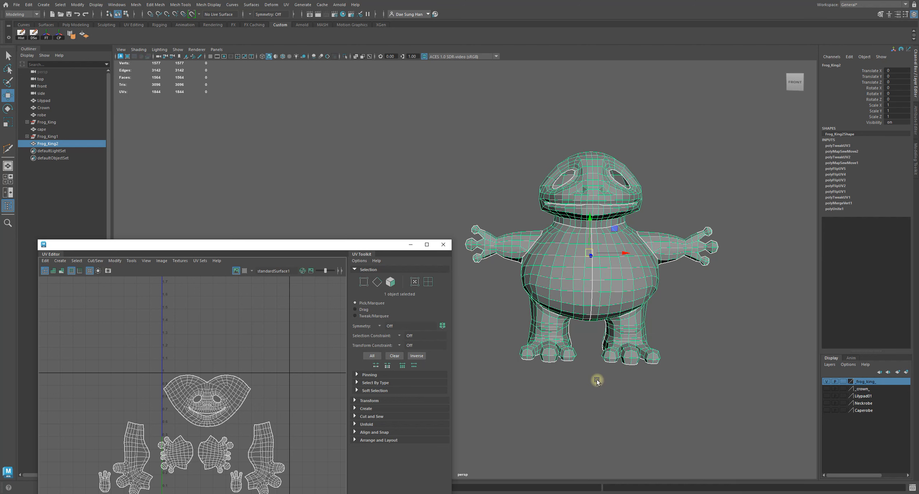
left_click_drag(229, 245, 219, 101)
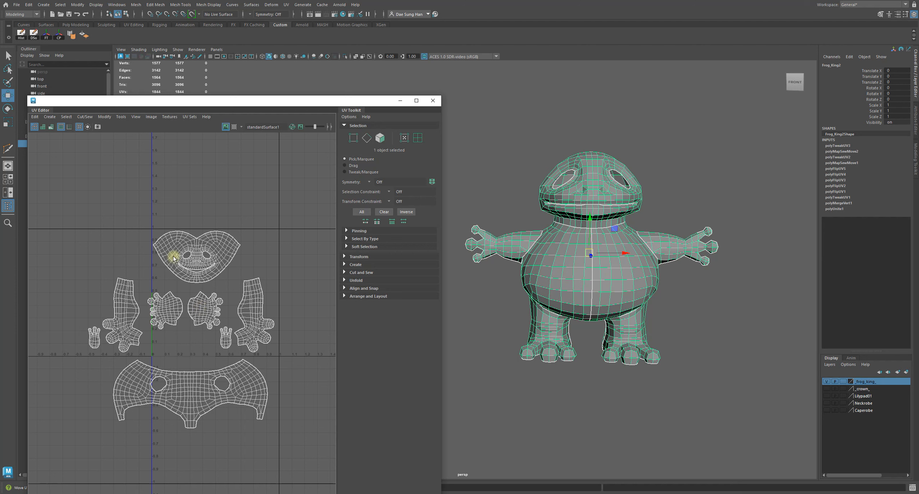
middle_click_drag(203, 325, 189, 203, "alt")
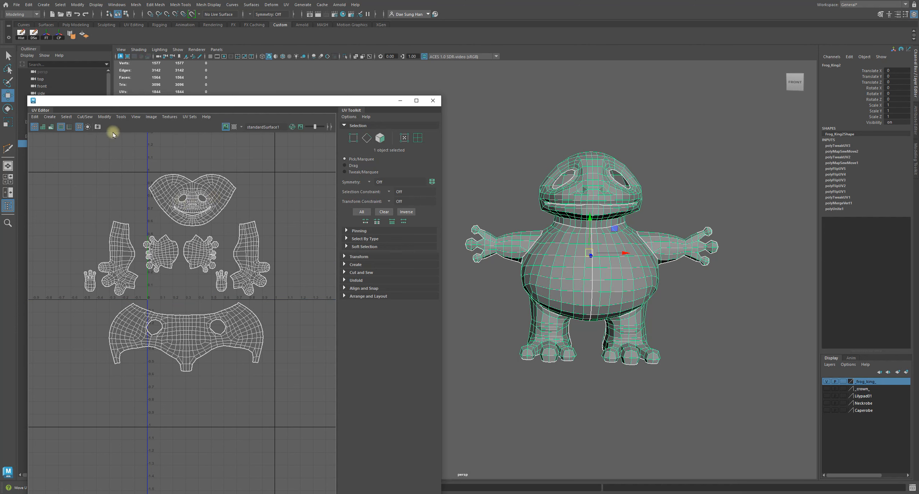
left_click(43, 127)
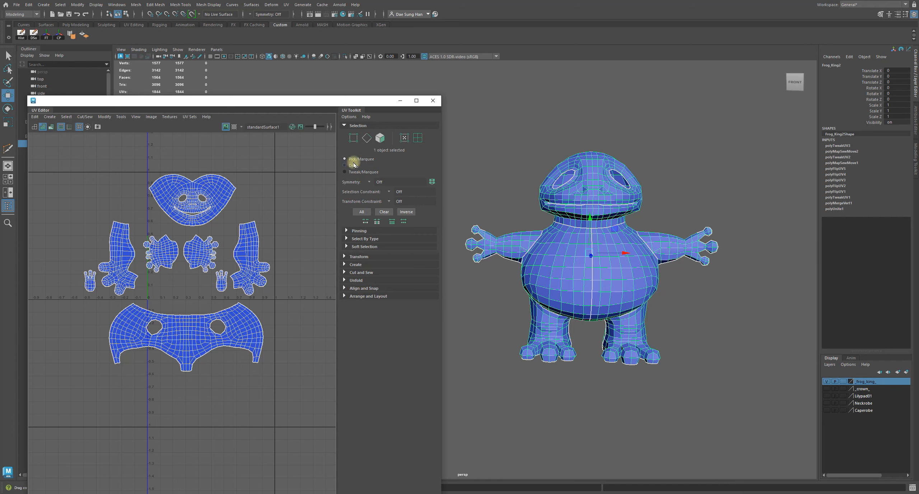
left_click_drag(343, 105, 308, 153)
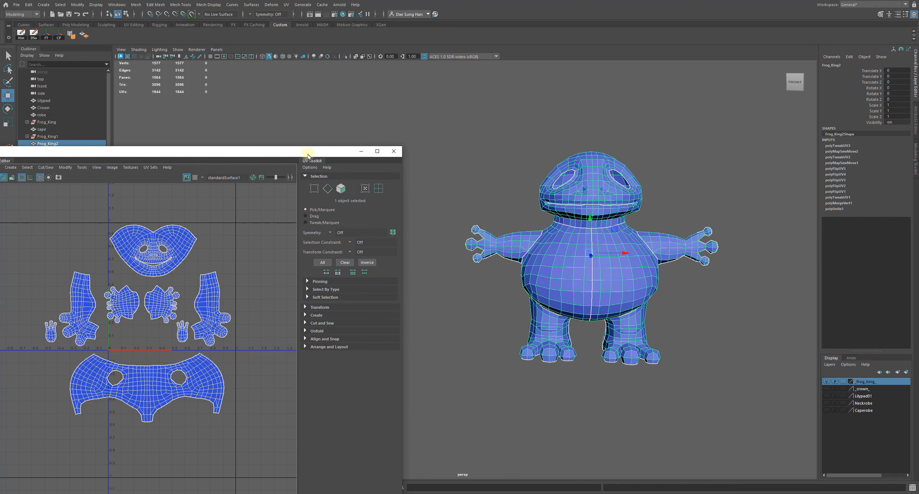
left_click(394, 151)
left_click(402, 158)
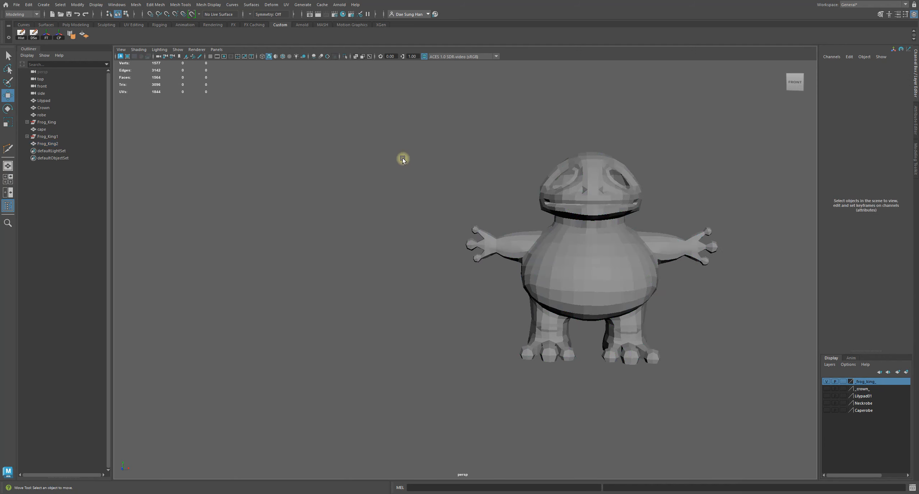
- Show the frog in smooth mesh preview, deselect it and save an incremental version of the scene
left_click(611, 239)
key("3")
left_click(683, 198)
right_click_drag(683, 199, 637, 245, "alt")
key("ctrl+alt+s")
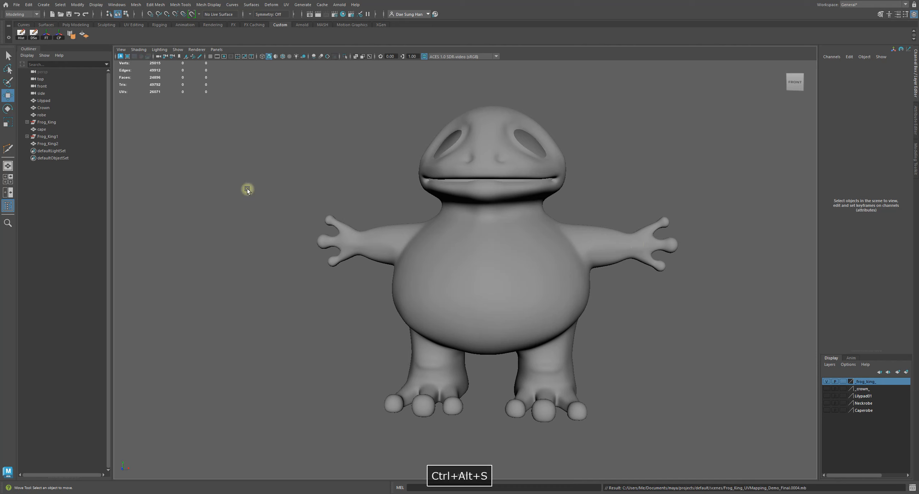
- Open the Hypershade beside the frog, close its Property Editor and enlarge the node work area
left_click(344, 12)
left_click_drag(850, 201, 106, 86)
middle_click_drag(554, 176, 740, 159, "alt")
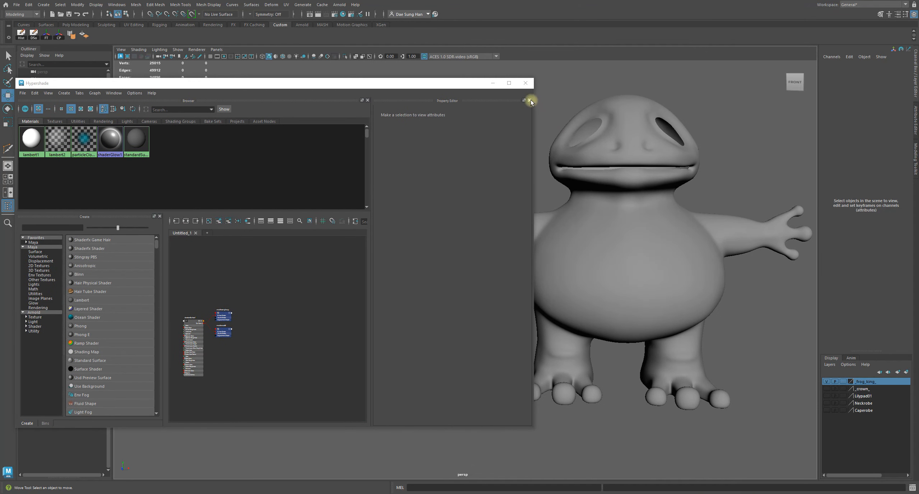
left_click(530, 101)
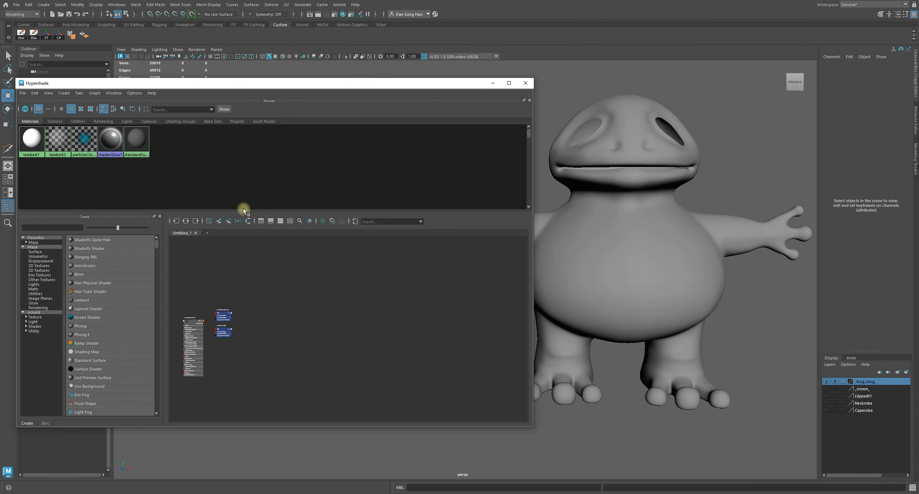
left_click_drag(245, 211, 244, 181)
mouse_move(279, 281)
right_mouse_down("alt")
mouse_move(271, 302)
mouse_move(365, 268)
mouse_move(377, 247)
right_mouse_up("alt")
- Select the frog mesh and delete its construction history
left_click(661, 287)
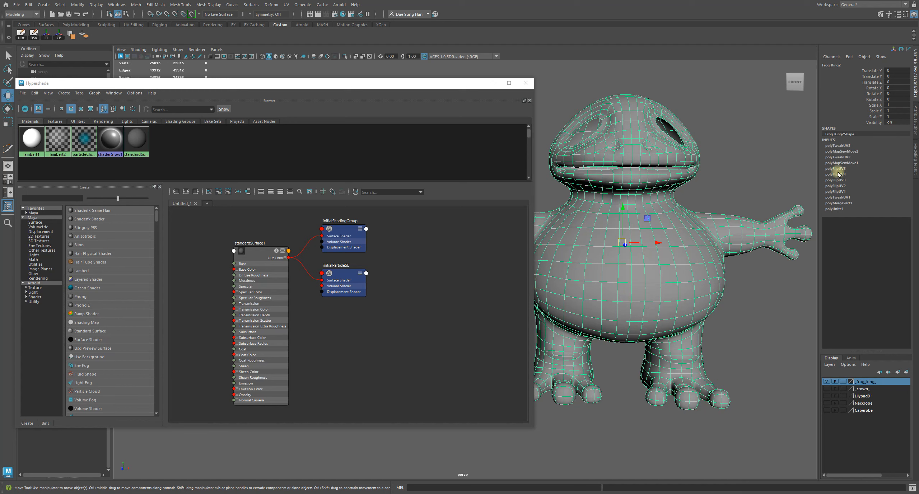
left_click(21, 34)
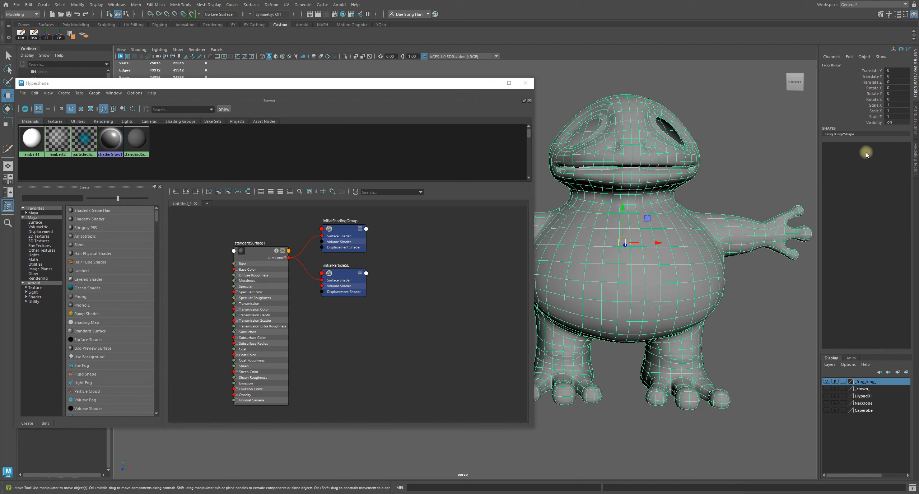
right_click_drag(561, 252, 557, 248, "alt")
middle_click_drag(571, 235, 586, 217, "alt")
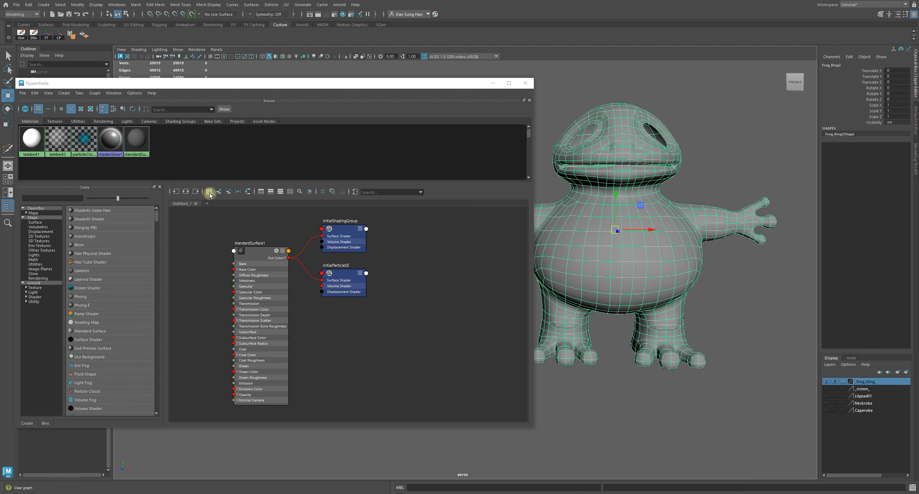
- Graph the frog's material network and connect a File texture to the base color of standardSurface1
left_click(195, 191)
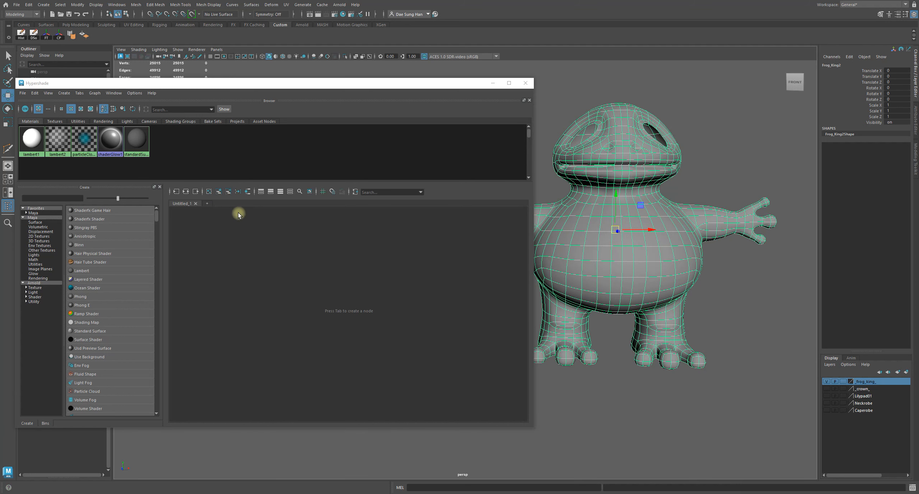
left_click(248, 194)
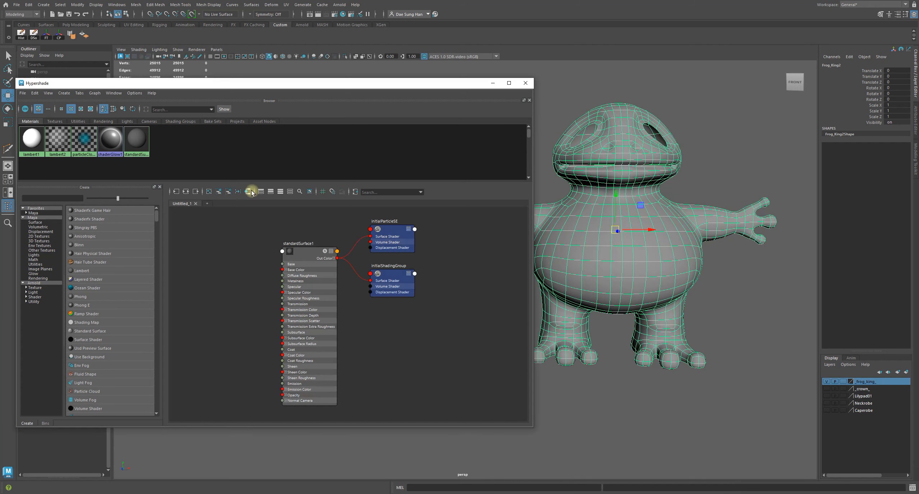
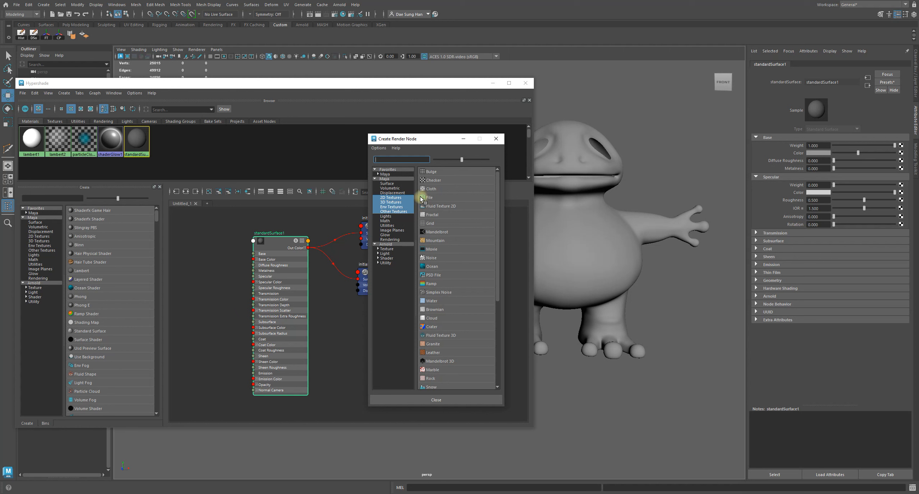
left_click(439, 198)
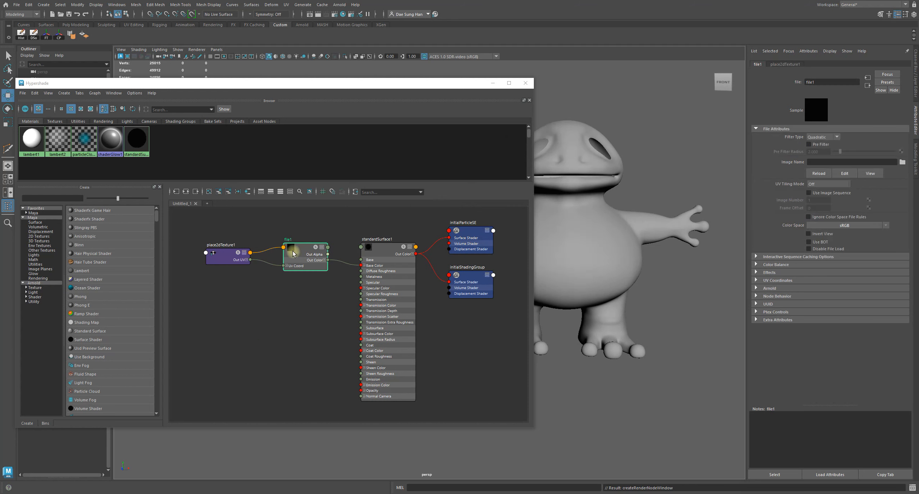
- Arrange the place2dTexture1, file1 and standardSurface1 nodes into a tidy row in the graph, leaving file1 selected
left_click(235, 245)
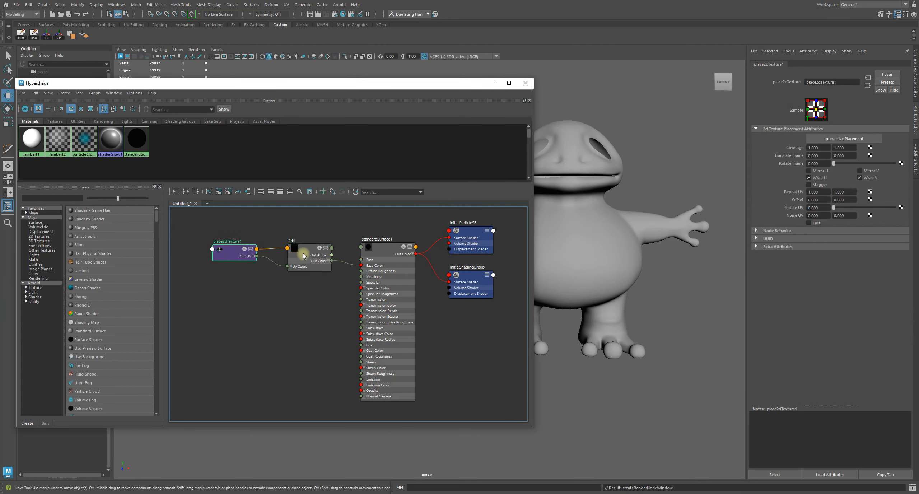
left_click_drag(302, 254, 295, 250)
left_click(383, 254)
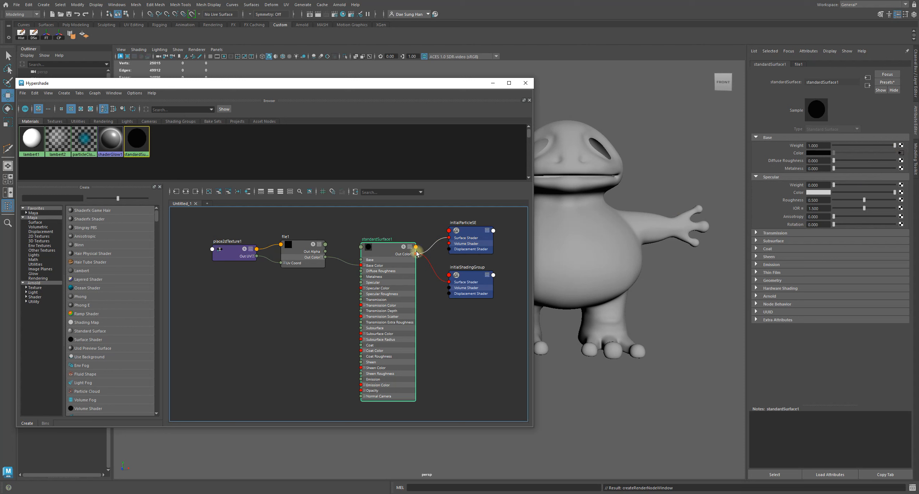
left_click_drag(305, 244, 303, 253)
left_click(233, 253)
left_click_drag(234, 253, 231, 257)
left_click(301, 255)
left_click_drag(301, 254, 297, 251)
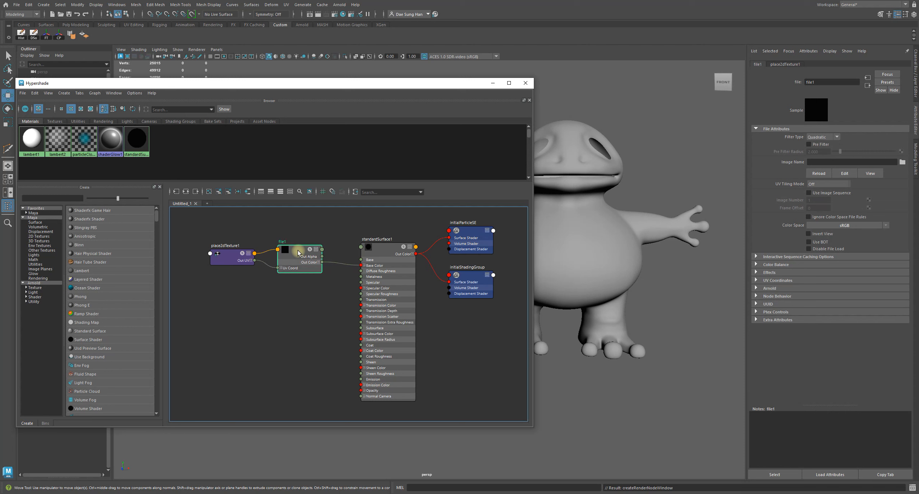
left_click_drag(301, 251, 313, 252)
left_click_drag(387, 259, 392, 234)
left_click_drag(311, 251, 310, 251)
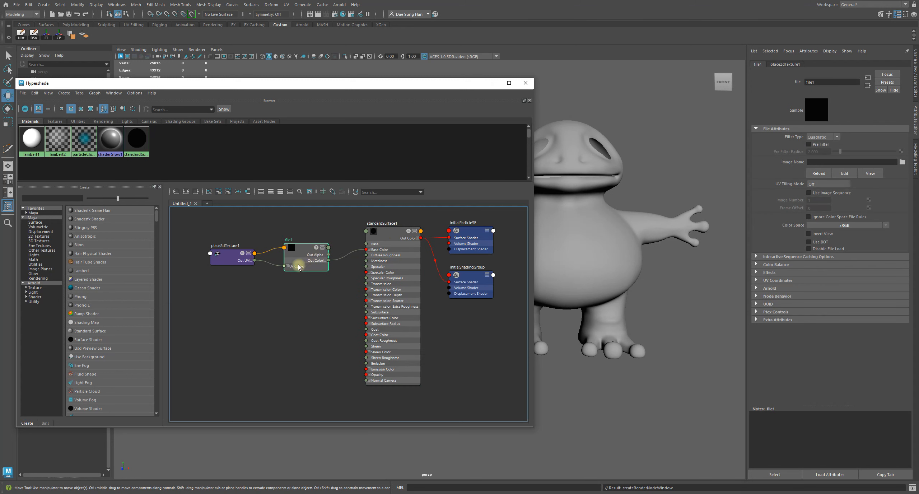
left_click(226, 258)
left_click_drag(300, 252, 296, 253)
- Load number_tile.jpg from the project's sourceimages folder as the image for the file1 texture
left_click(903, 163)
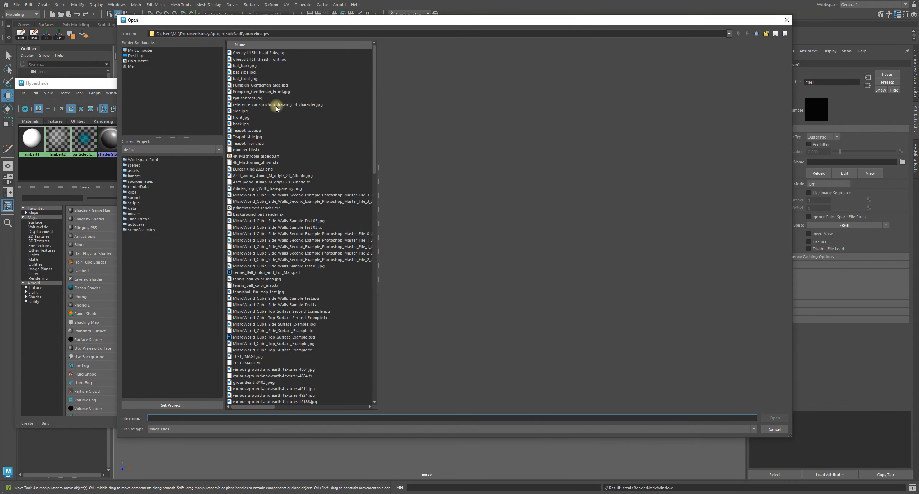
left_click(272, 176)
scroll(273, 199, "down", 3)
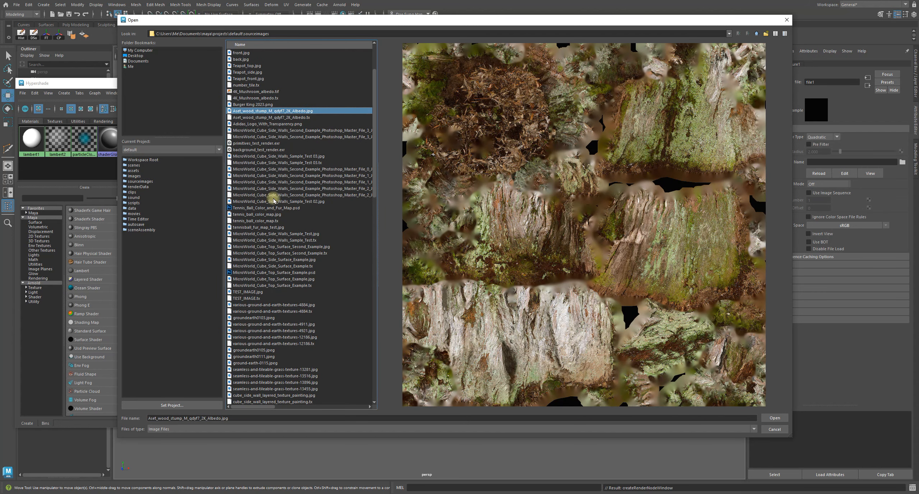
scroll(275, 200, "up", 3)
scroll(277, 202, "down", 15)
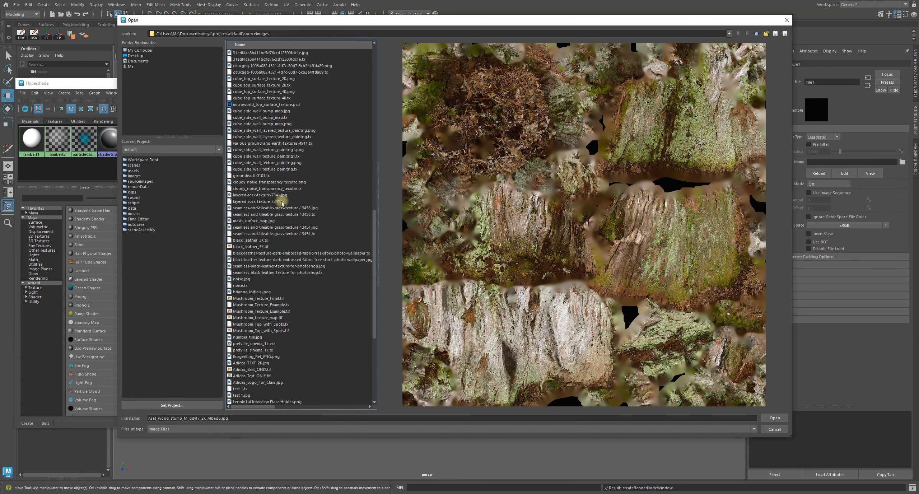
scroll(282, 203, "up", 13)
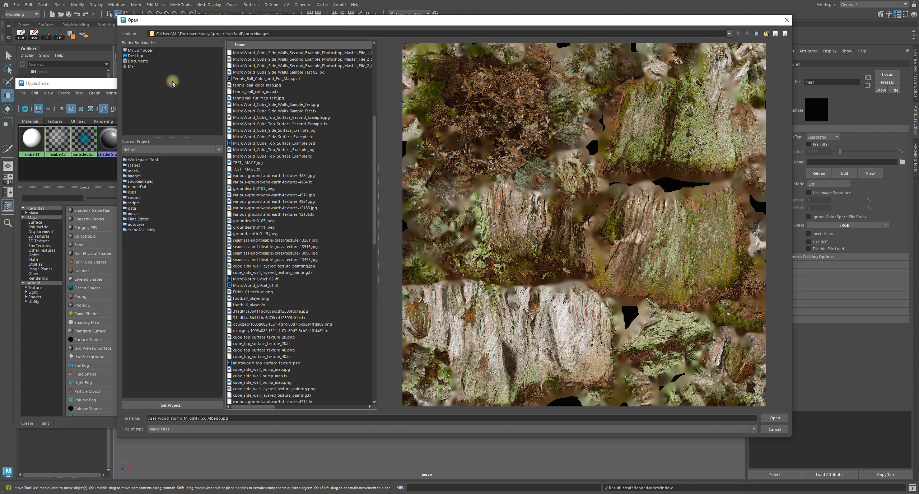
left_click(137, 56)
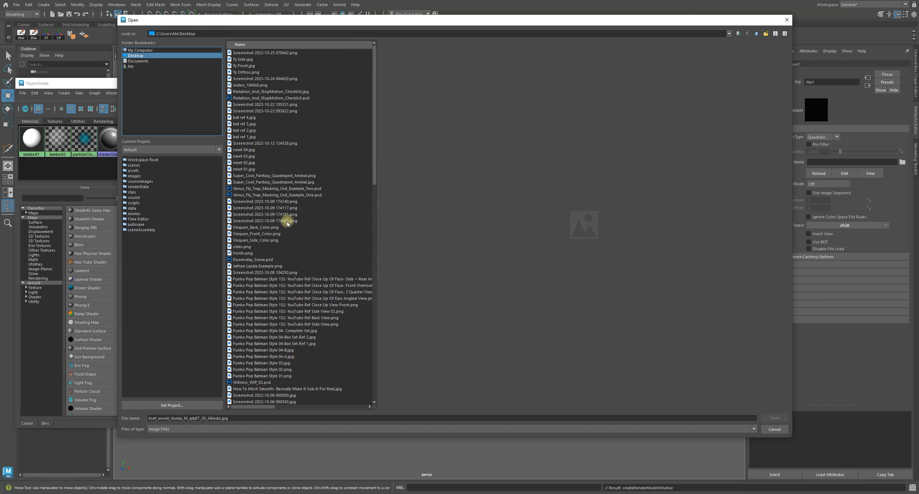
left_click(145, 62)
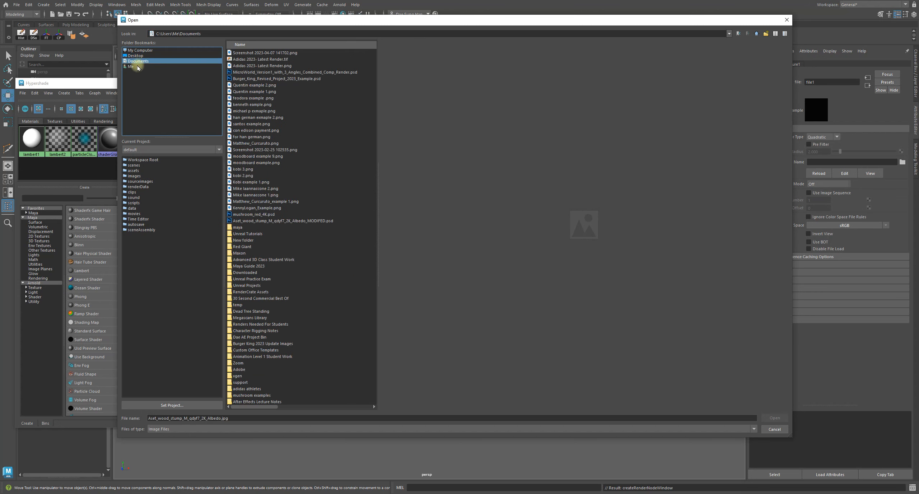
left_click(138, 67)
double_click(245, 58)
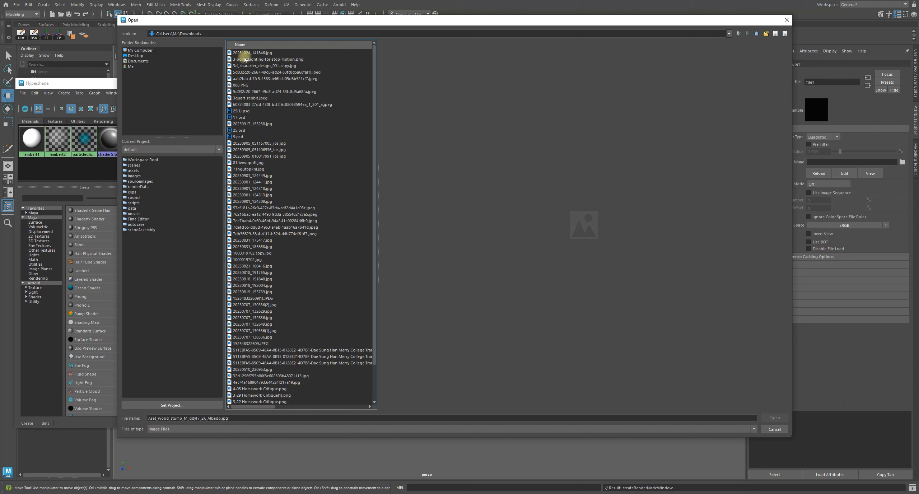
left_click(260, 55)
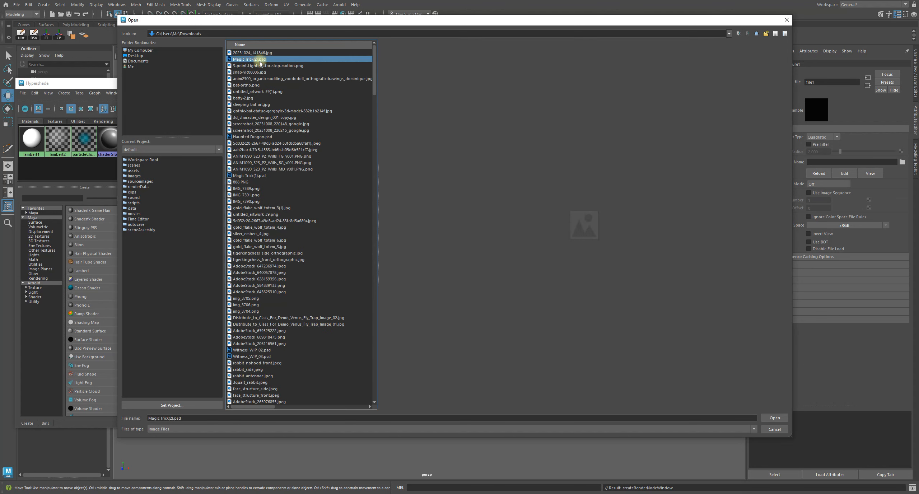
left_click(257, 66)
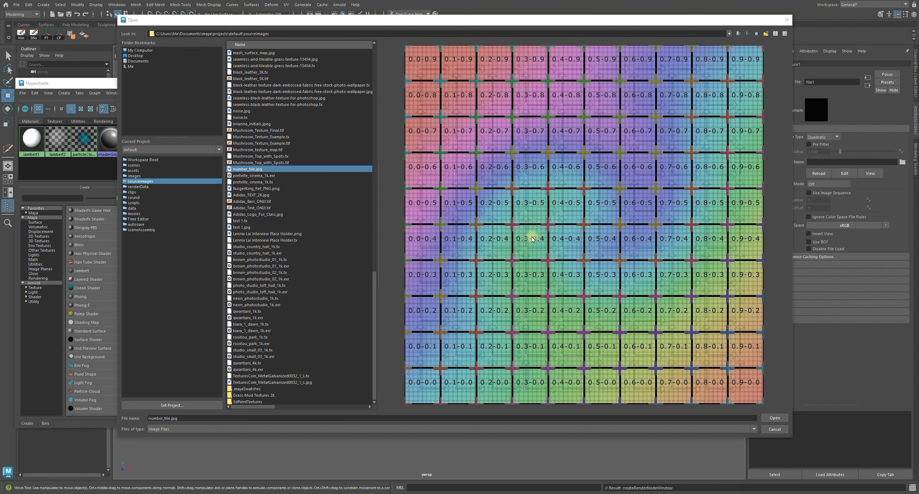
left_click(775, 418)
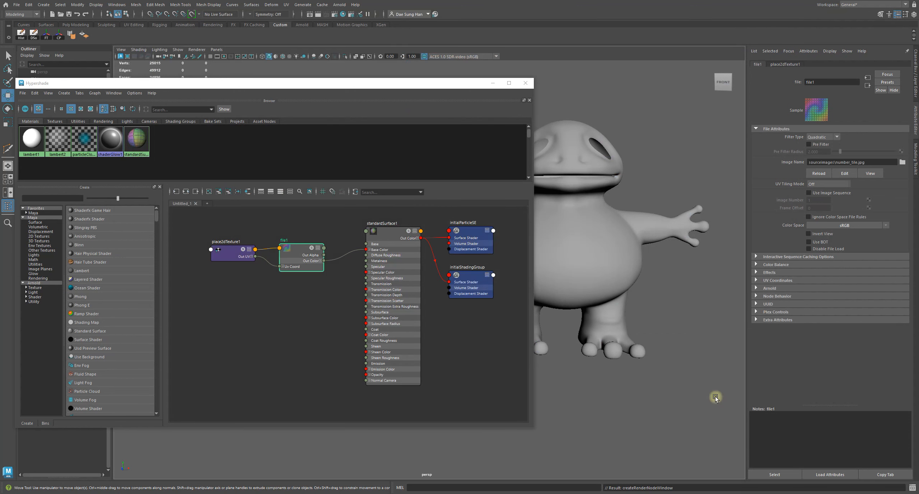
- Move the Hypershade aside to uncover the frog and turn on textured display in the perspective view
left_click_drag(296, 249, 313, 246)
left_click(385, 239)
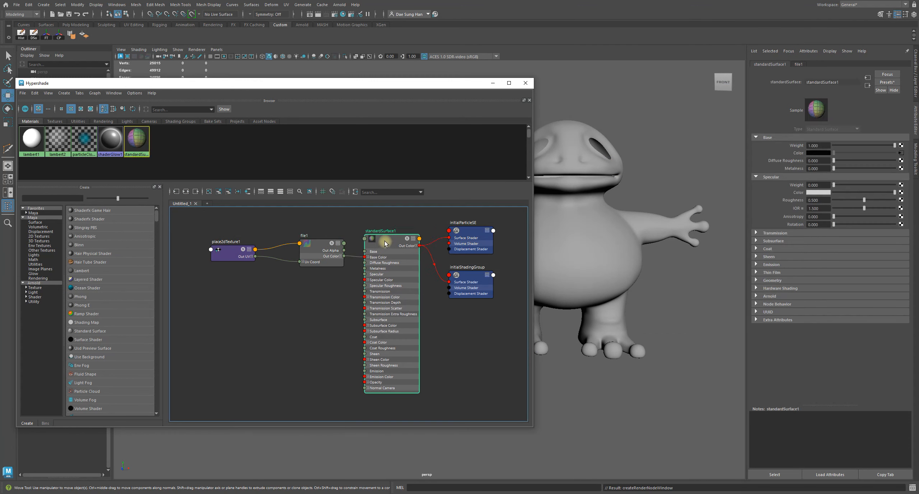
left_click_drag(430, 83, 294, 83)
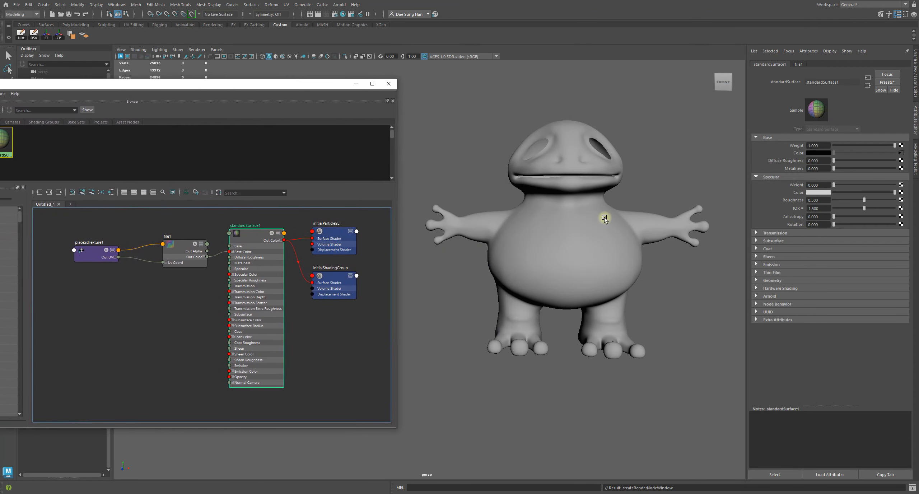
left_click_drag(594, 244, 585, 276, "alt")
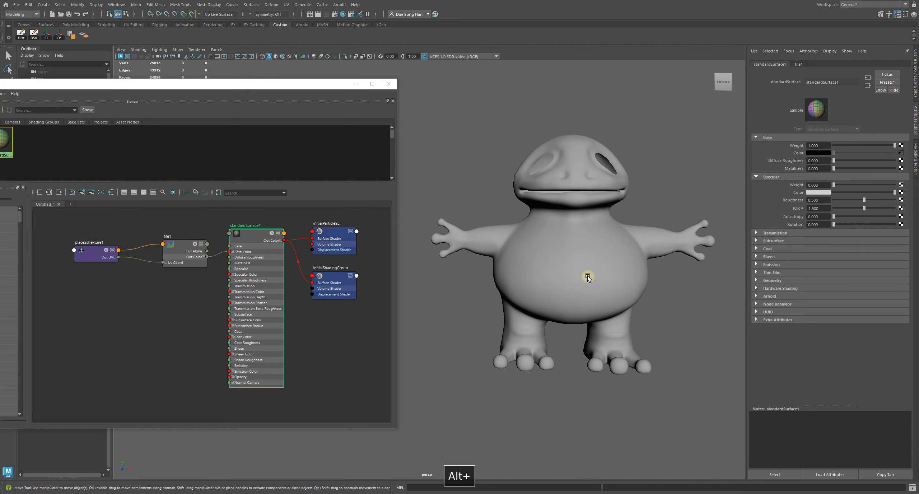
key("6")
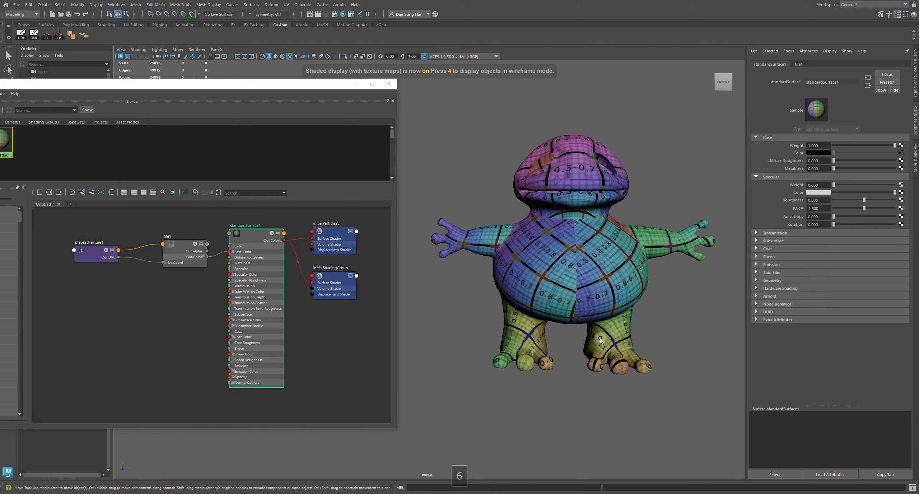
- Examine how the numbered grid texture wraps over the frog's head, mouth, body and limbs from several angles
left_click_drag(596, 270, 541, 248, "alt")
scroll(541, 249, "up", 6, "alt")
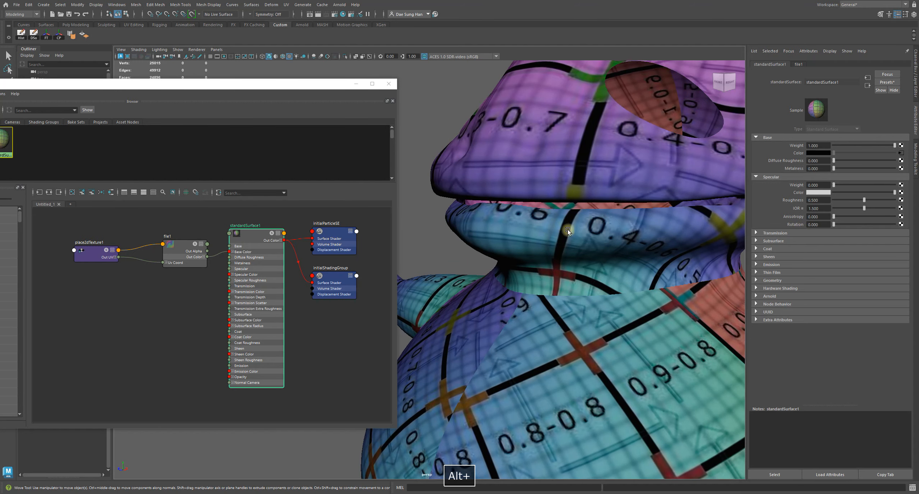
right_click_drag(569, 225, 428, 286, "alt")
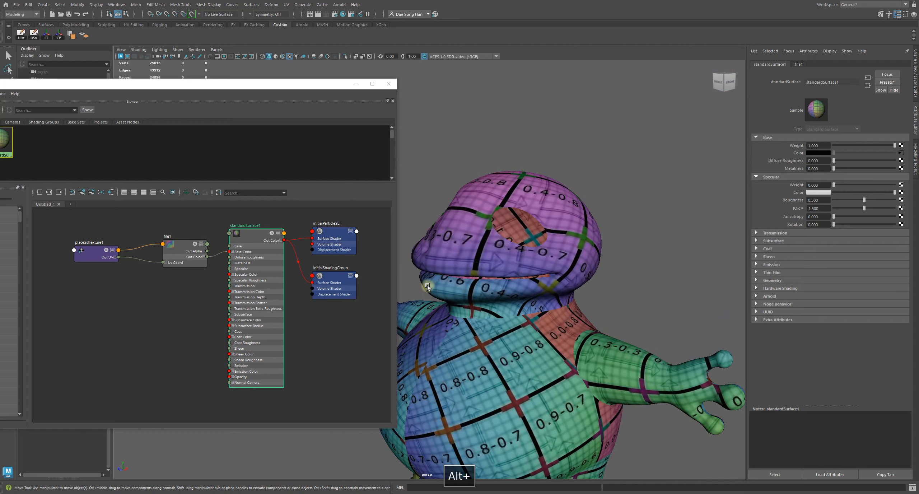
left_click_drag(427, 285, 478, 267, "alt")
right_click_drag(477, 267, 510, 314, "alt")
left_click_drag(510, 315, 600, 313, "alt")
middle_click_drag(574, 309, 492, 251, "alt")
left_click_drag(491, 250, 466, 254, "alt")
left_click_drag(607, 345, 576, 326, "alt")
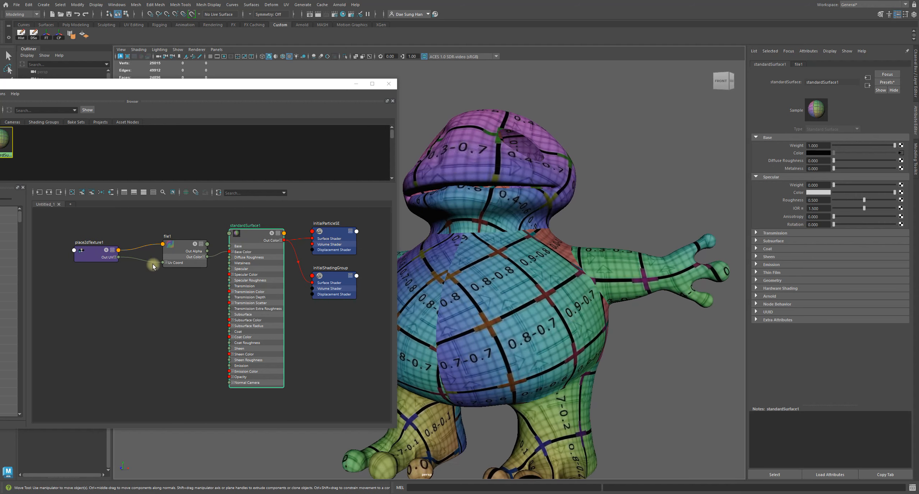
left_click_drag(176, 245, 173, 240)
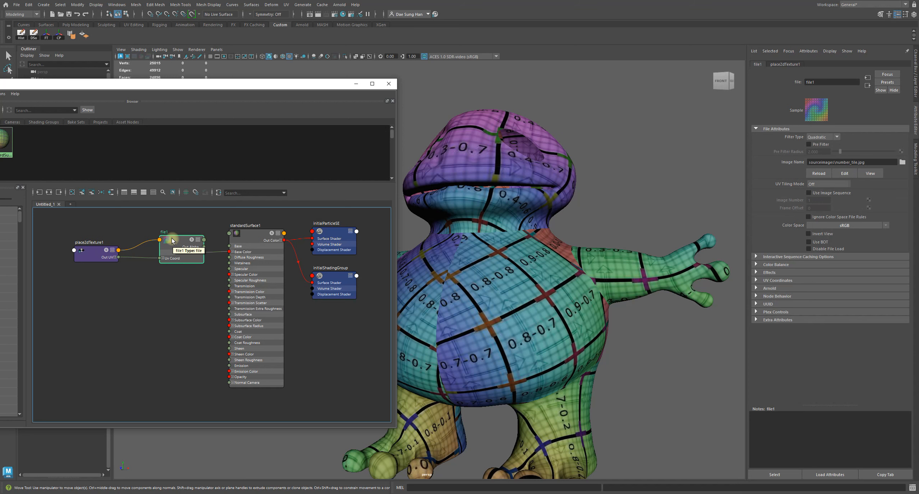
left_click_drag(172, 241, 167, 238)
left_click_drag(567, 283, 561, 219, "alt")
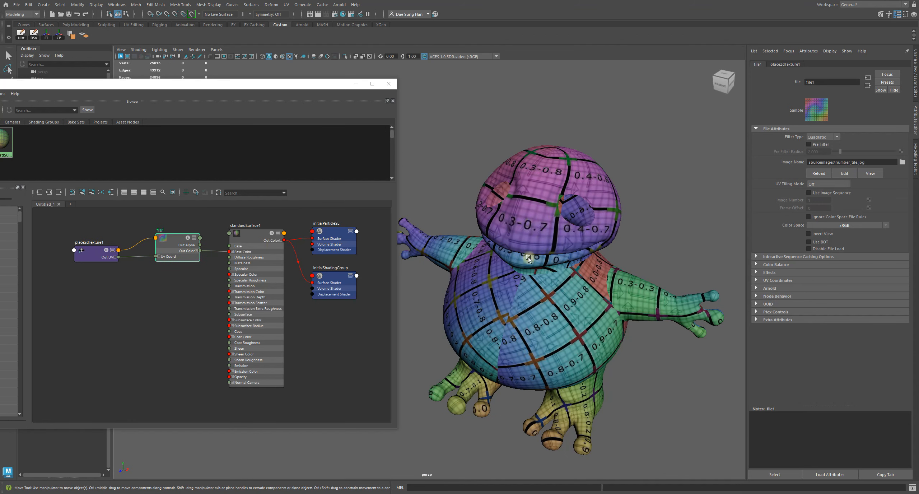
middle_click_drag(174, 225, 540, 208)
left_click_drag(557, 284, 570, 330, "alt")
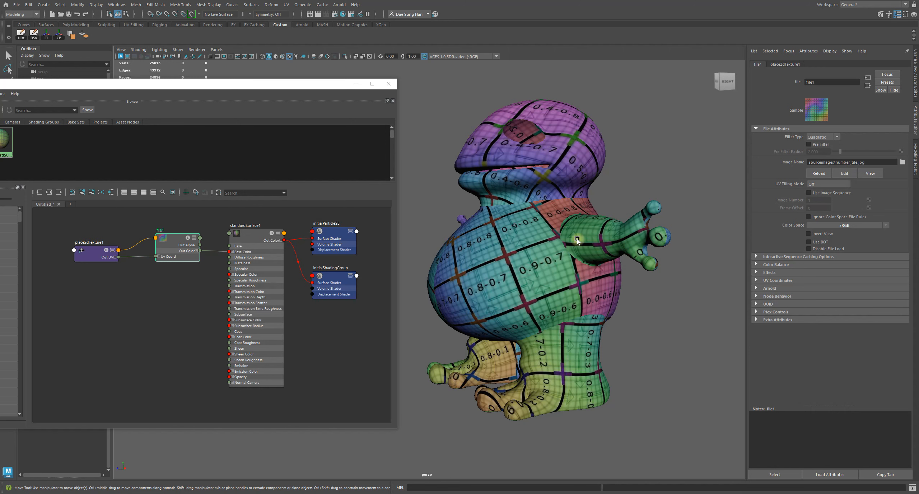
left_click_drag(574, 273, 505, 302, "alt")
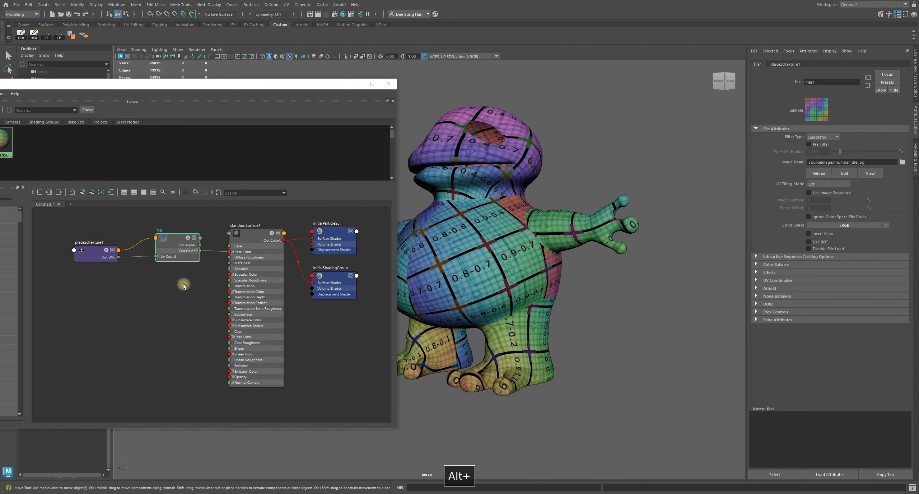
- Rearrange the place2dTexture1, file1 and standardSurface1 nodes closer together in a level row, leaving place2dTexture1 selected
left_click_drag(92, 254, 92, 240)
left_click_drag(255, 235, 256, 234)
left_click_drag(183, 244, 175, 240)
left_click_drag(95, 243, 93, 240)
left_click_drag(185, 243, 162, 240)
left_click_drag(247, 237, 236, 234)
left_click(157, 247)
left_click_drag(103, 235, 93, 235)
left_click(156, 239)
left_click_drag(237, 235, 234, 237)
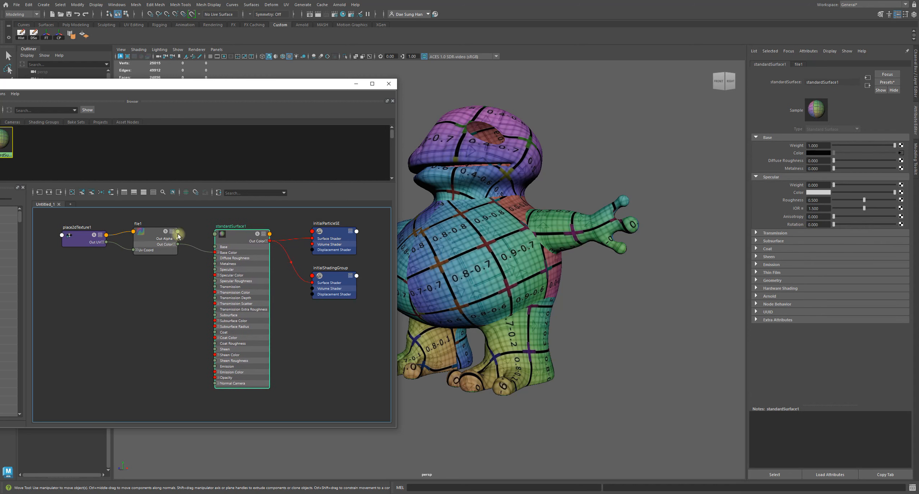
left_click_drag(158, 236, 163, 236)
left_click_drag(73, 236, 102, 236)
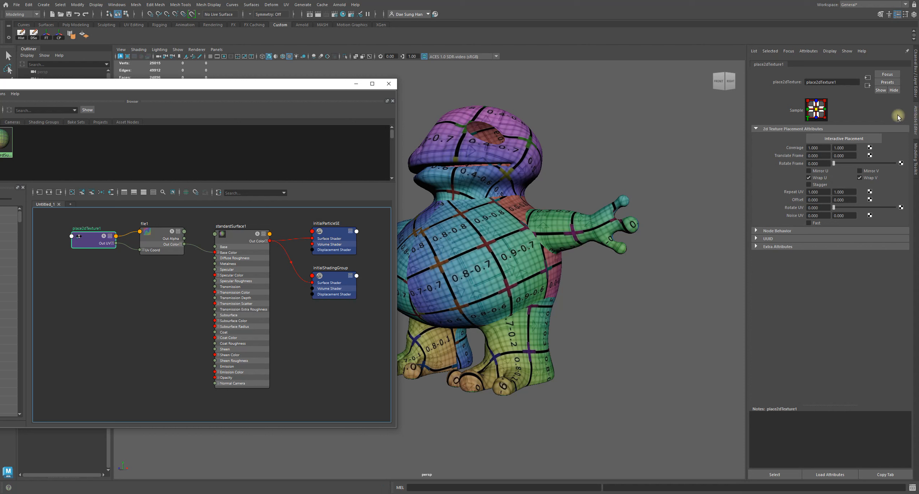
- Set place2dTexture1's Repeat UV to 5 by 5 and inspect the grid on the frog's face
left_click_drag(90, 241, 90, 240)
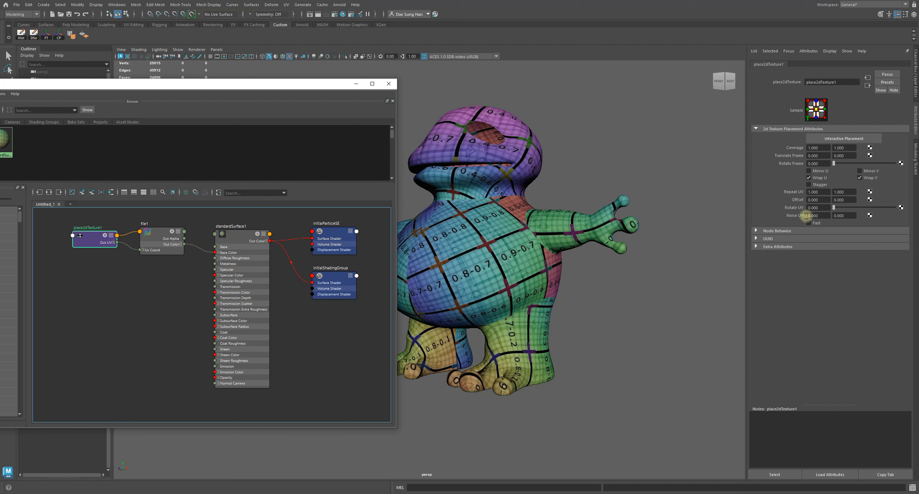
left_click(814, 191)
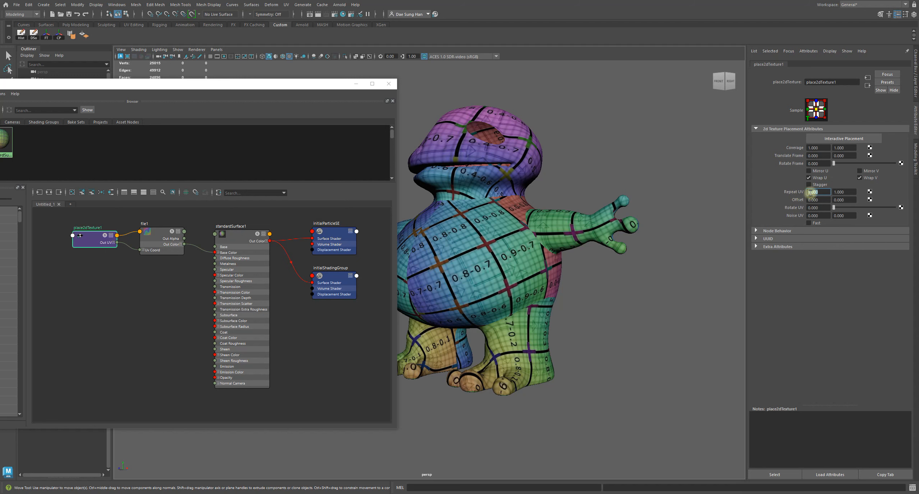
type("5")
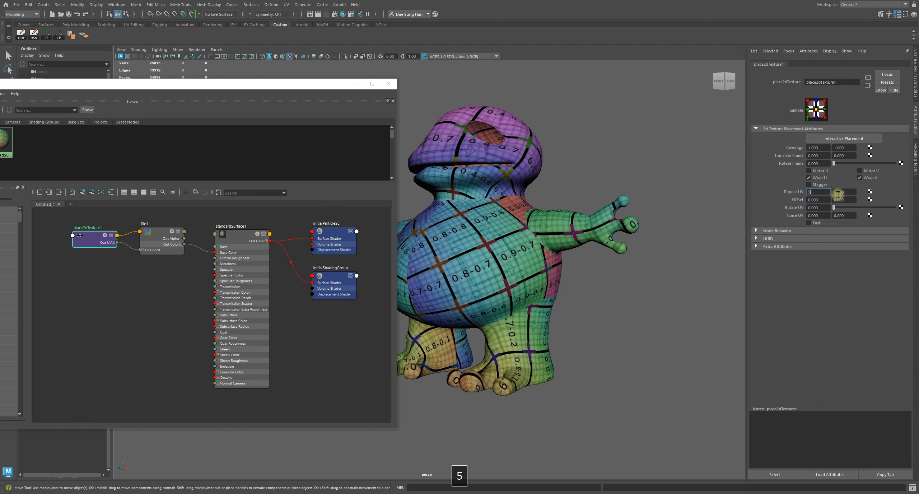
key("Return")
type("5")
key("Return")
right_click_drag(544, 238, 594, 238, "alt")
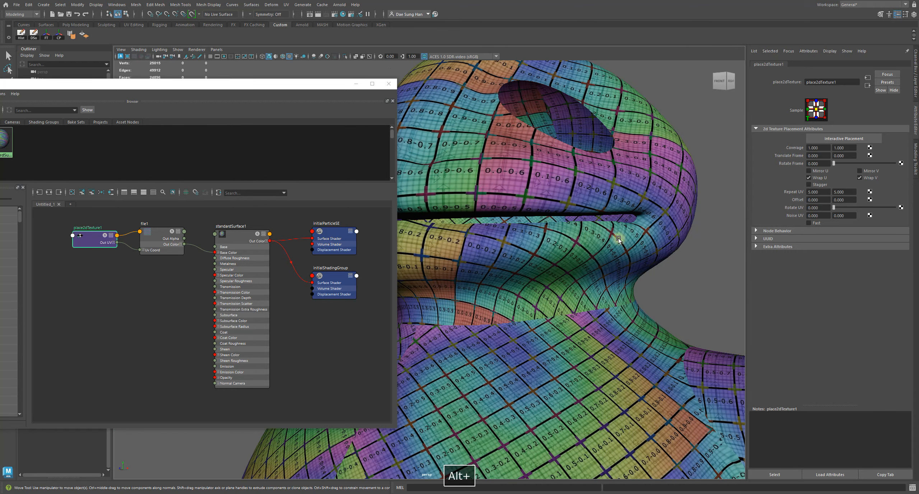
- Set place2dTexture1's Repeat UV to 3 by 3
double_click(816, 192)
type("3")
key("Return")
key("Tab")
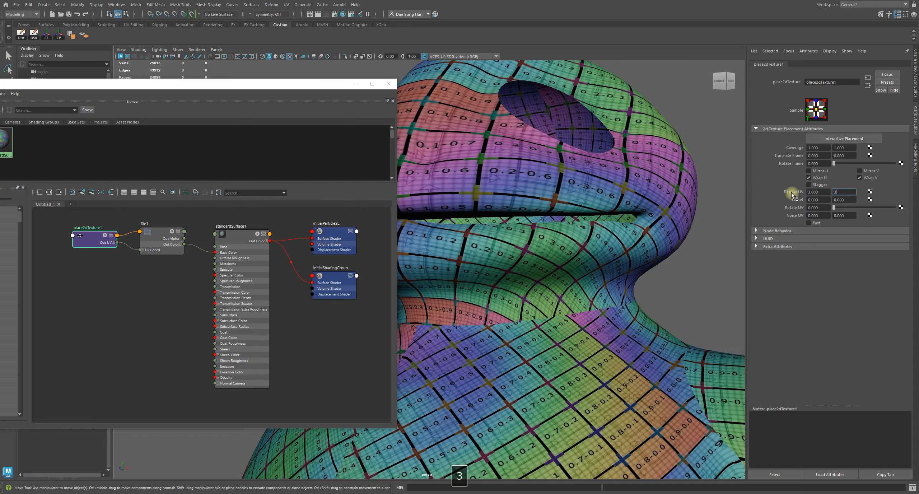
type("3")
key("Return")
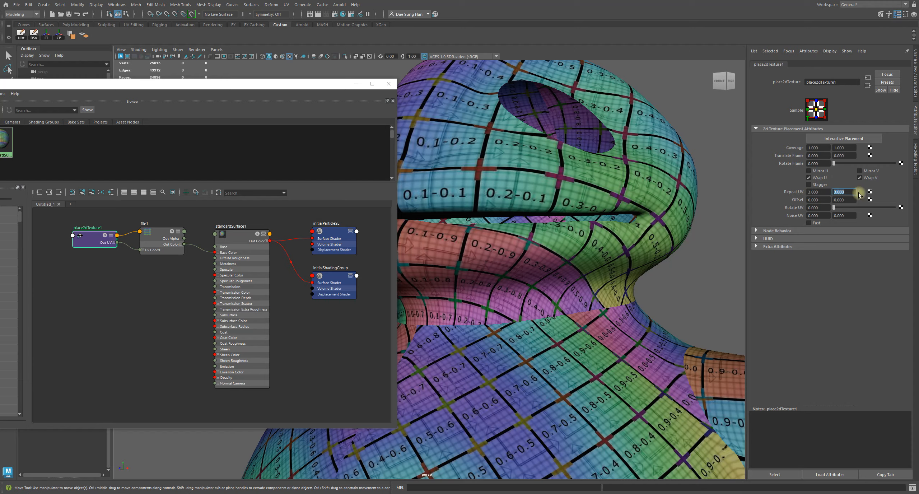
- Examine the repeated grid around the frog's head, eyes, mouth and shoulder for stretching and scale differences
left_click_drag(607, 250, 558, 260, "alt")
middle_click_drag(558, 261, 594, 253, "alt")
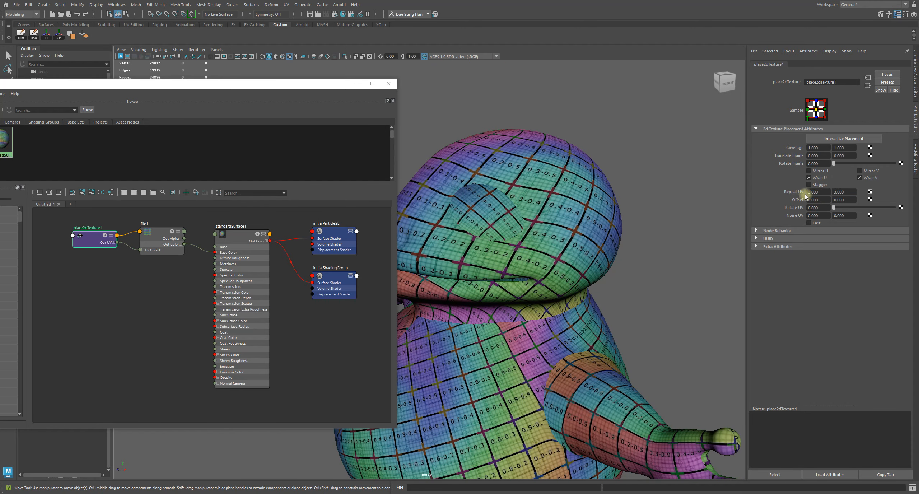
left_click_drag(596, 247, 554, 264, "alt")
right_click_drag(554, 263, 642, 277, "alt")
left_click_drag(642, 276, 661, 276, "alt")
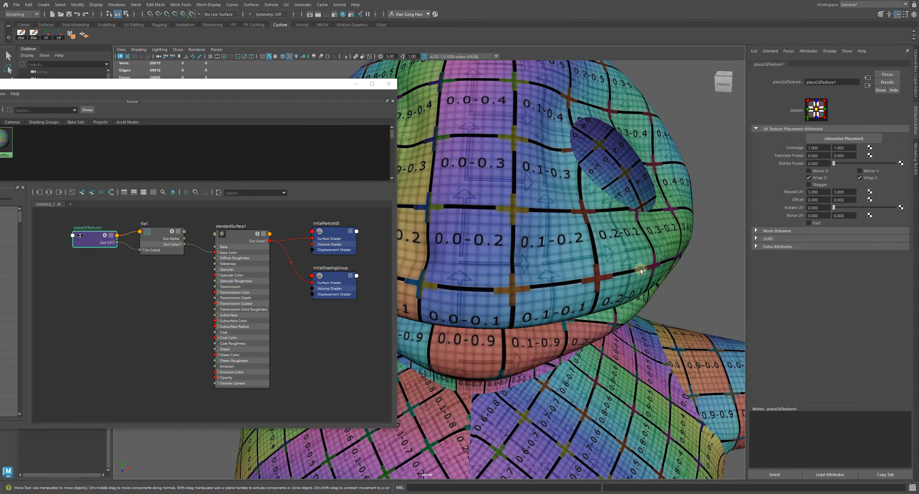
right_click_drag(628, 260, 442, 254, "alt")
left_click_drag(89, 244, 100, 244)
left_click_drag(165, 231, 173, 231)
left_click_drag(455, 311, 420, 305, "alt")
right_click_drag(420, 306, 574, 296, "alt")
left_click_drag(575, 296, 329, 283, "alt")
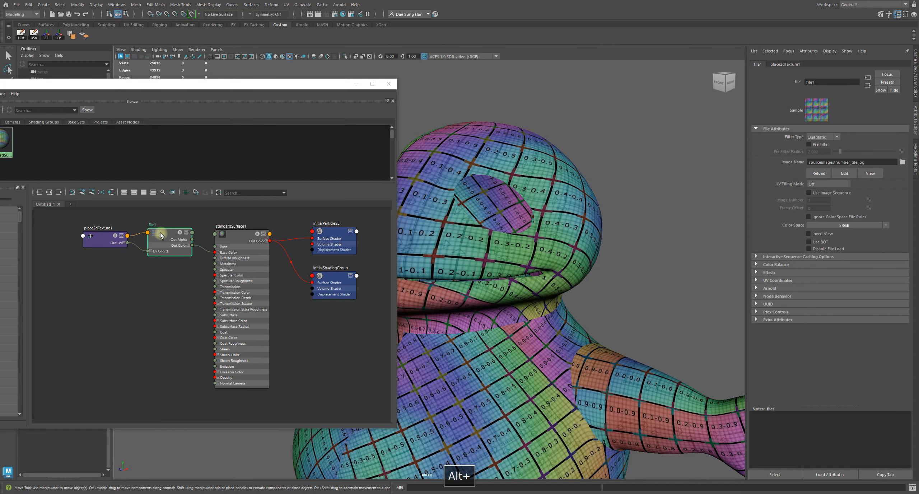
- Rename the file1 texture node as UV Grid
left_click_drag(160, 235, 160, 237)
left_click(825, 82)
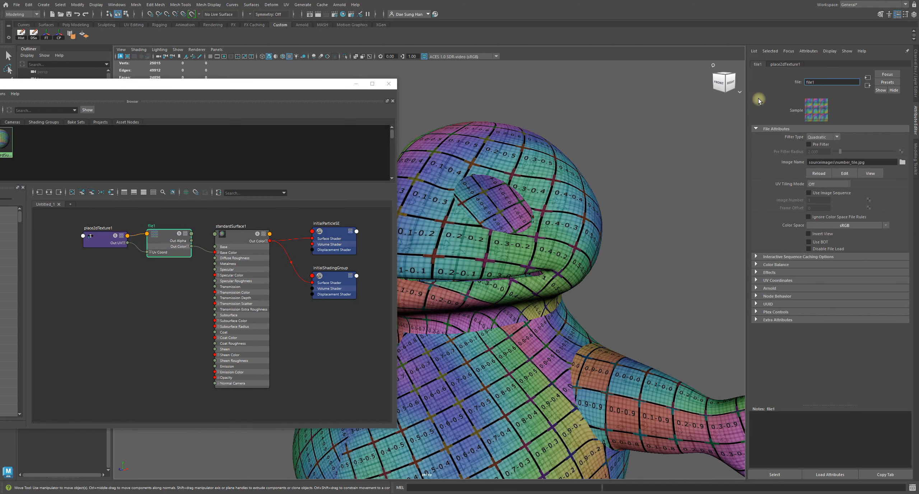
key("BackSpace")
type("UV")
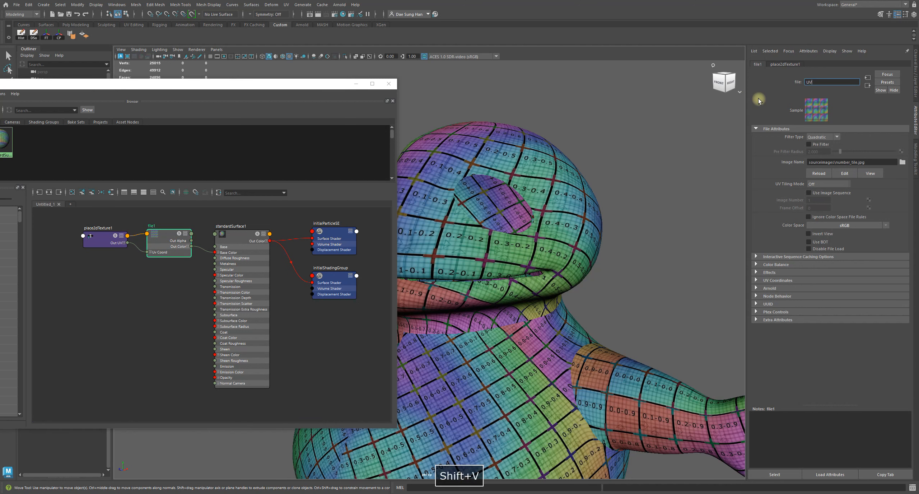
type(" Grid")
key("Return")
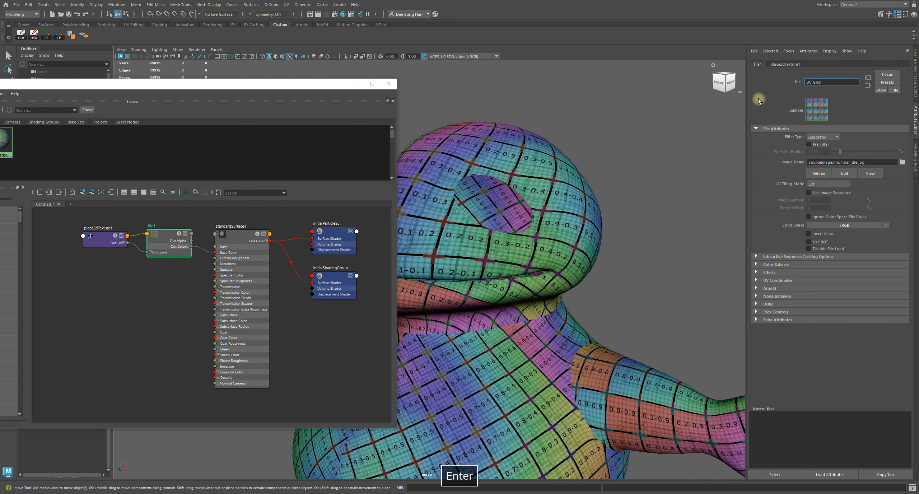
- Look over the standardSurface1 node network in the Hypershade and minimise the window to uncover the frog
left_click_drag(235, 240, 249, 243)
left_click_drag(132, 84, 216, 86)
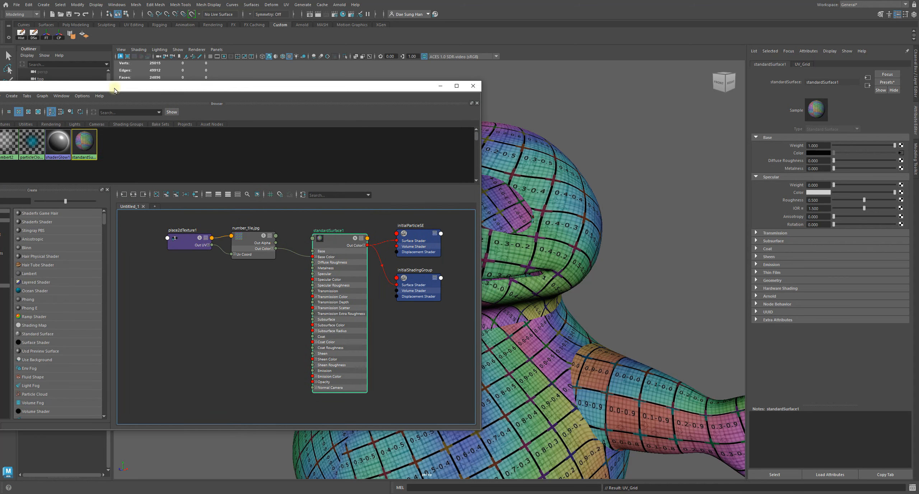
left_click_drag(113, 87, 249, 86)
scroll(293, 152, "up", 1, "alt")
left_click_drag(409, 185, 396, 194)
left_click_drag(386, 86, 317, 62)
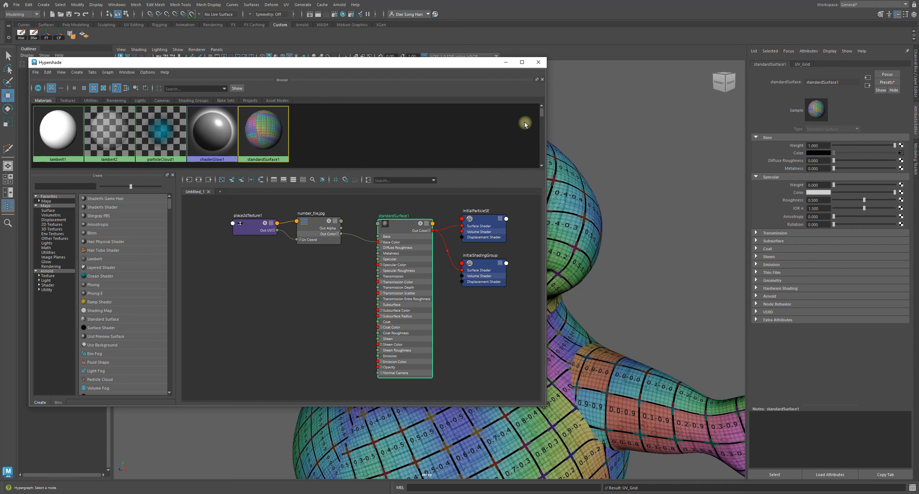
left_click_drag(466, 71, 308, 150)
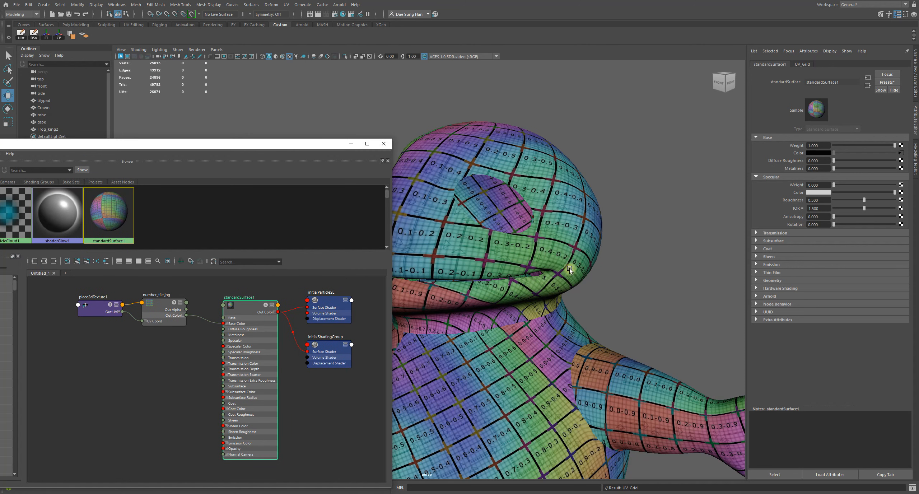
left_click_drag(634, 313, 623, 256, "alt")
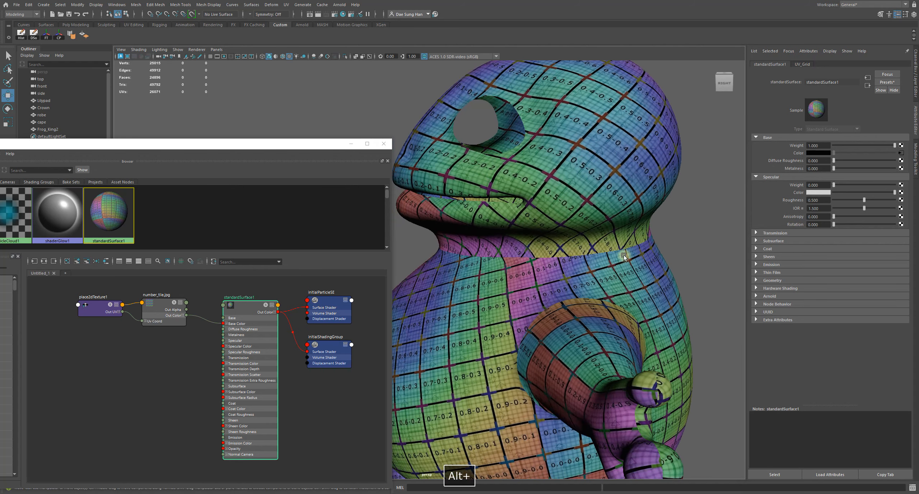
left_click(351, 144)
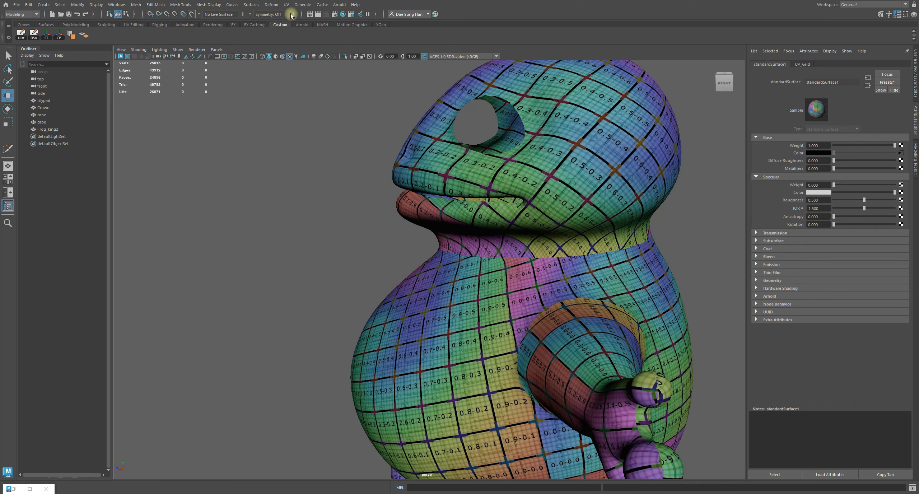
- Open the UV Editor and select the frog mesh to display its UV shells
left_click(286, 4)
left_click(310, 21)
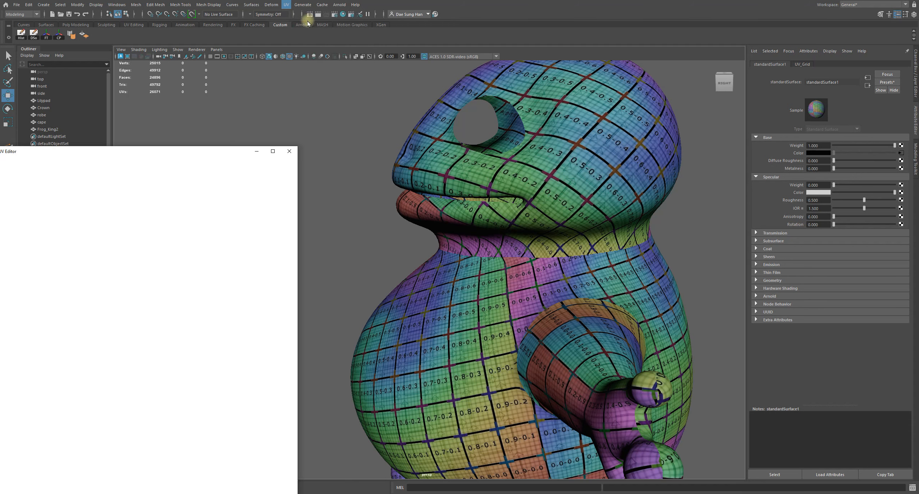
left_click_drag(190, 157, 210, 36)
mouse_move(531, 247)
left_mouse_down("alt")
mouse_move(563, 250)
mouse_move(538, 252)
left_mouse_up("alt")
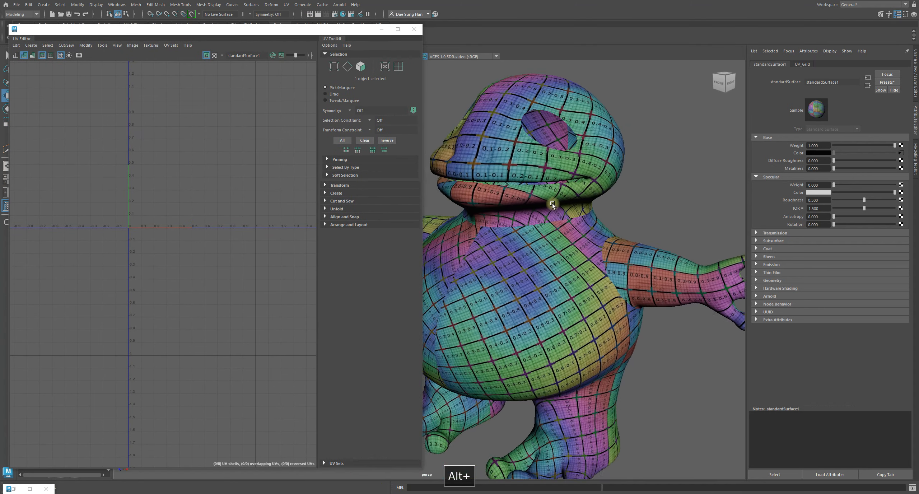
left_click(538, 252)
left_click_drag(297, 34, 408, 82)
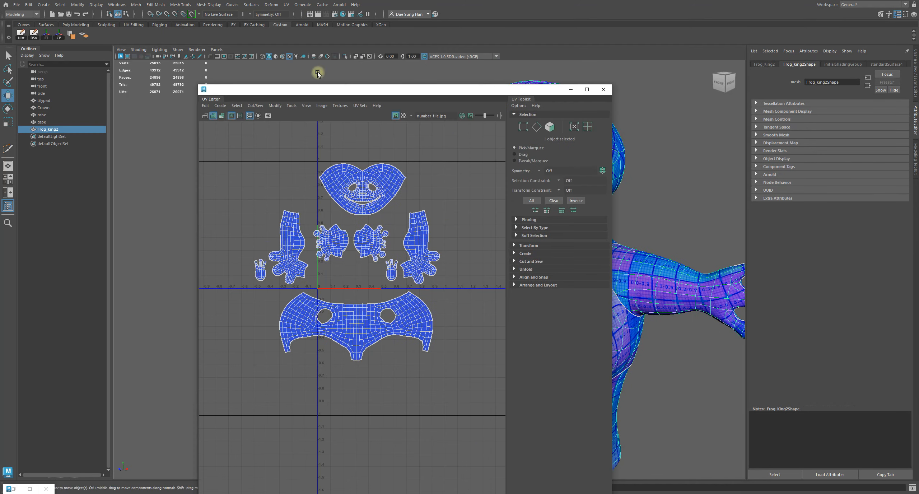
- Collapse the Outliner and Attribute Editor, and arrange the UV Editor beside the full view of the frog
left_click(32, 51)
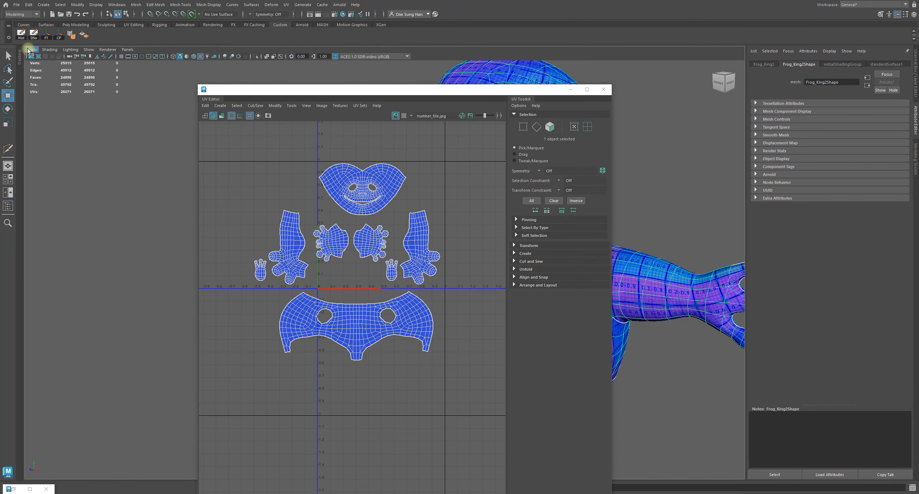
left_click_drag(319, 93, 173, 79)
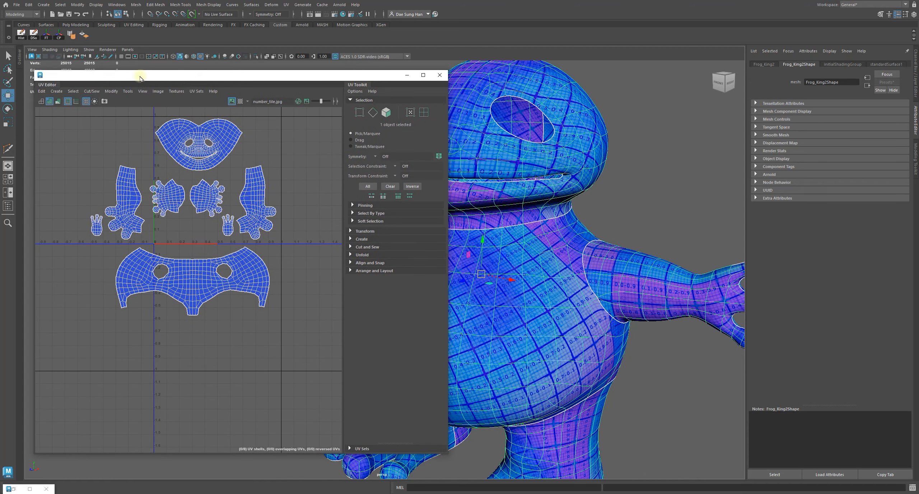
left_click_drag(102, 76, 78, 69)
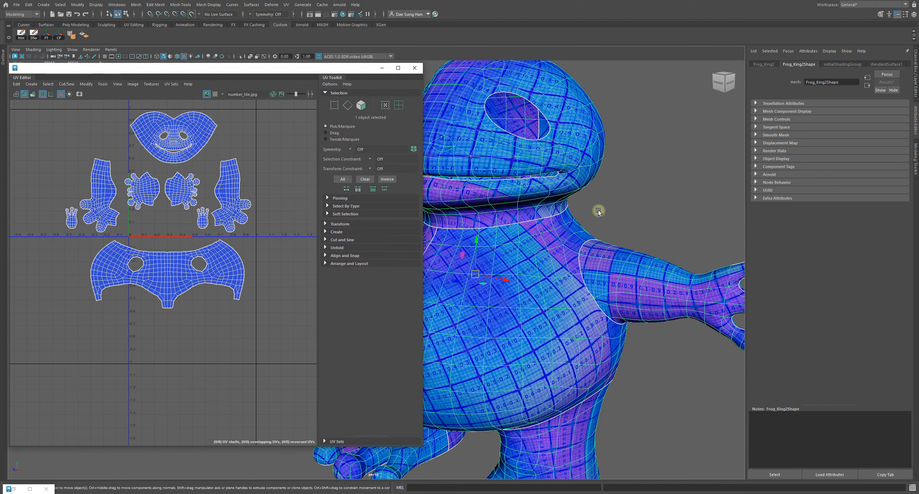
scroll(585, 207, "down", 2)
left_click(914, 74)
left_click(916, 70)
left_click_drag(682, 158, 646, 201, "alt")
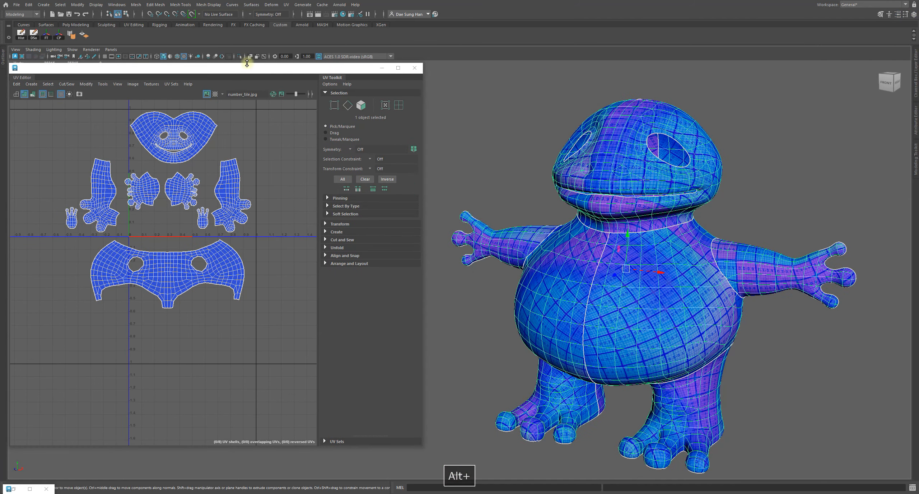
left_click_drag(247, 63, 253, 76)
left_click_drag(643, 190, 609, 187, "alt")
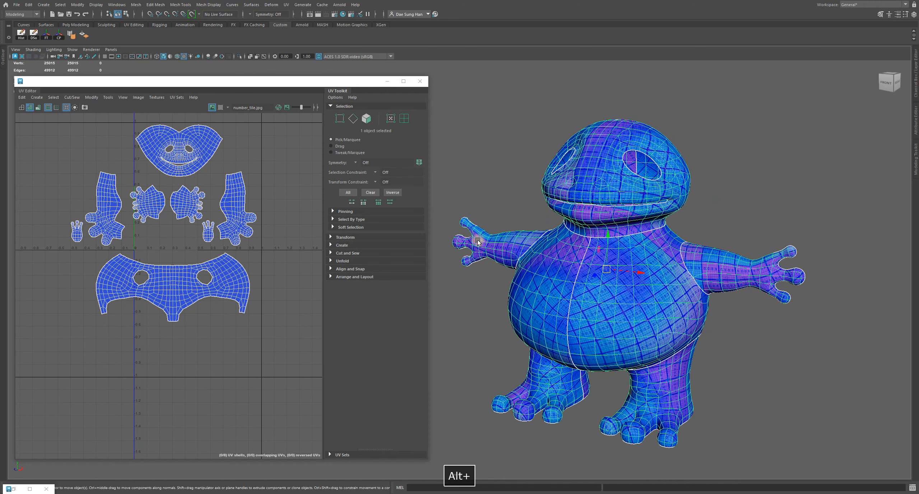
- Switch the UV Editor's shell display from shaded to wireframe so the grid texture shows clearly on the frog
left_click(729, 186)
left_click(623, 269)
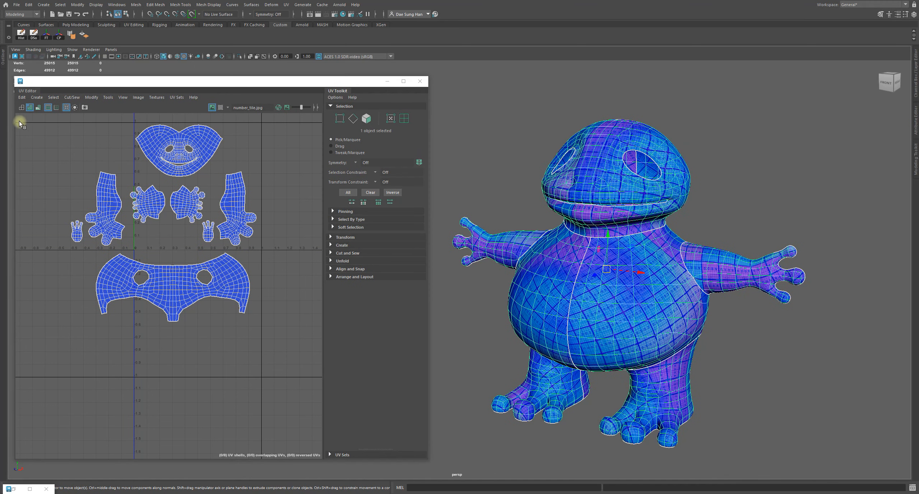
left_click(21, 108)
right_click_drag(754, 169, 800, 169, "alt")
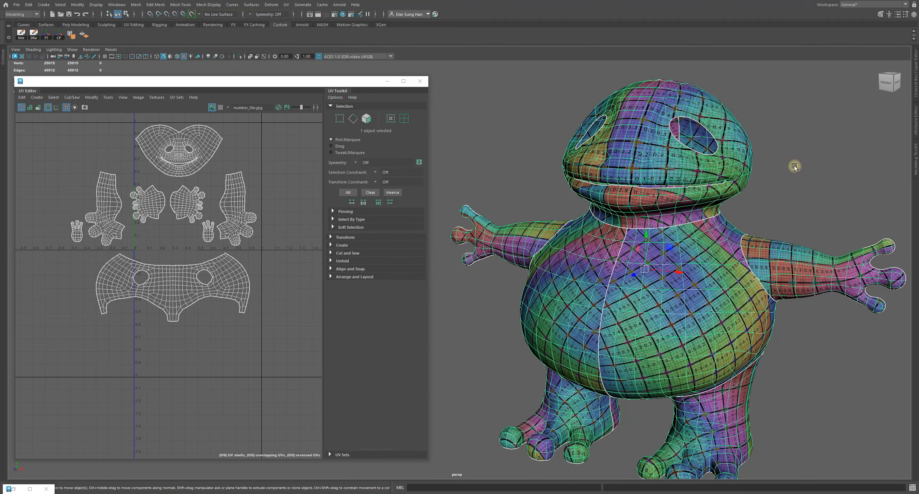
- Examine the number grid on the frog's face, belly, legs and foot soles for differences in scale
left_click_drag(793, 166, 679, 246, "alt")
left_click_drag(411, 298, 682, 315, "alt")
left_click(751, 396)
right_click_drag(559, 327, 802, 213, "alt")
middle_click_drag(647, 318, 654, 301, "alt")
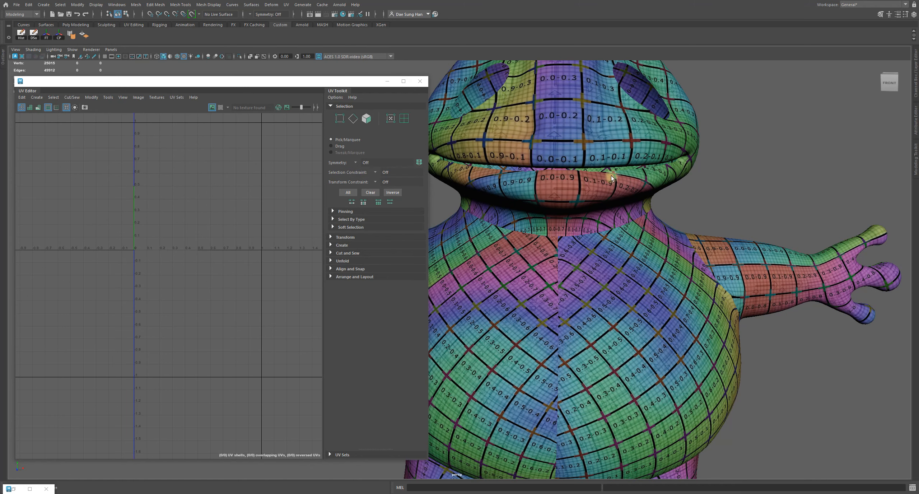
left_click_drag(648, 256, 622, 255, "alt")
right_click_drag(622, 256, 675, 284, "alt")
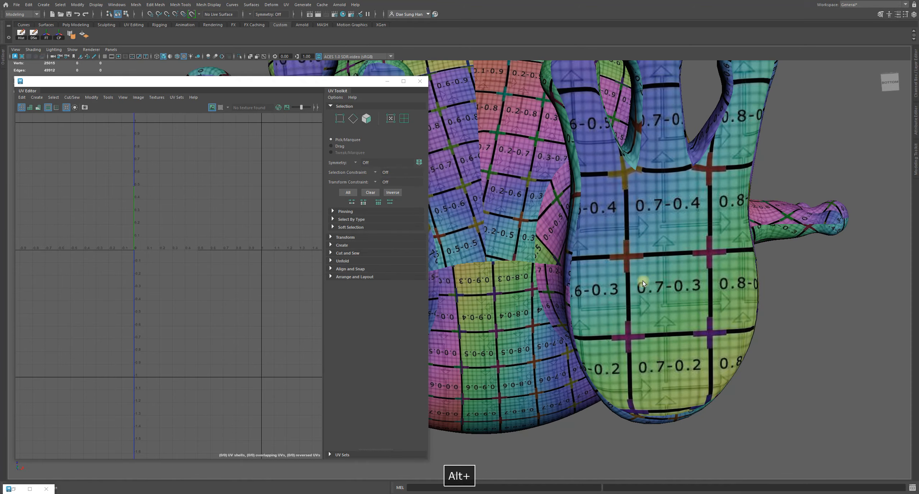
left_click_drag(669, 285, 599, 244, "alt")
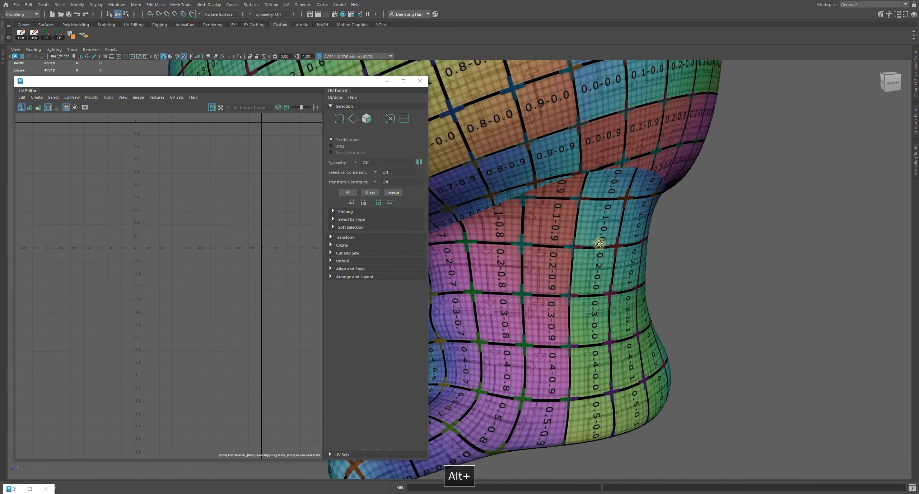
right_click_drag(598, 243, 582, 269, "alt")
left_click_drag(585, 276, 695, 240, "alt")
left_click_drag(716, 287, 709, 242, "alt")
middle_click_drag(709, 243, 633, 241, "alt")
- Reselect the frog mesh and switch the UV Editor to UV shell selection
left_click(598, 215)
right_click_drag(204, 232, 312, 256, "alt")
middle_click_drag(210, 217, 285, 209, "alt")
right_click_drag(82, 215, 143, 194, "alt")
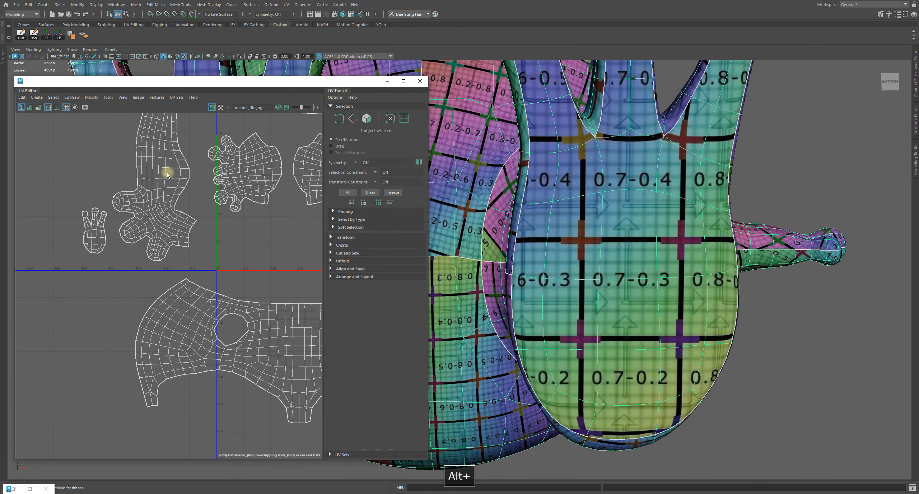
left_click(404, 119)
- Place the two foot-sole UV shells next to each other between the leg shells and select both
left_click(86, 233)
middle_click_drag(176, 277, 89, 292, "alt")
key("w")
right_click_drag(103, 248, 84, 262, "alt")
left_click_drag(38, 246, 247, 255)
left_click(264, 249)
left_click(219, 266, "shift")
- Examine the scale of the number grid on the frog's leg for comparison with the foot sole
left_click_drag(735, 217, 624, 247, "alt")
right_click_drag(623, 246, 711, 325, "alt")
middle_click_drag(711, 325, 617, 215, "alt")
right_click_drag(617, 215, 598, 195, "alt")
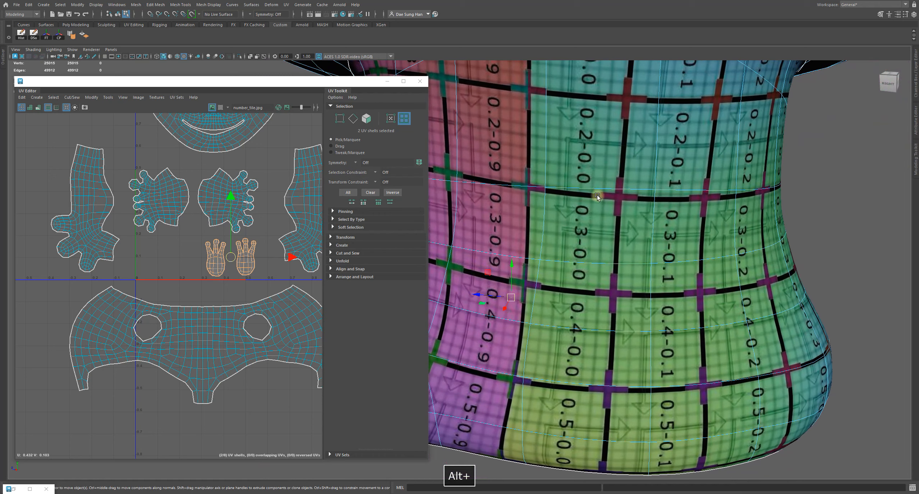
- Maximise the UV Editor, clear the shell selection and frame the head, limb and sole shells
left_click(402, 84)
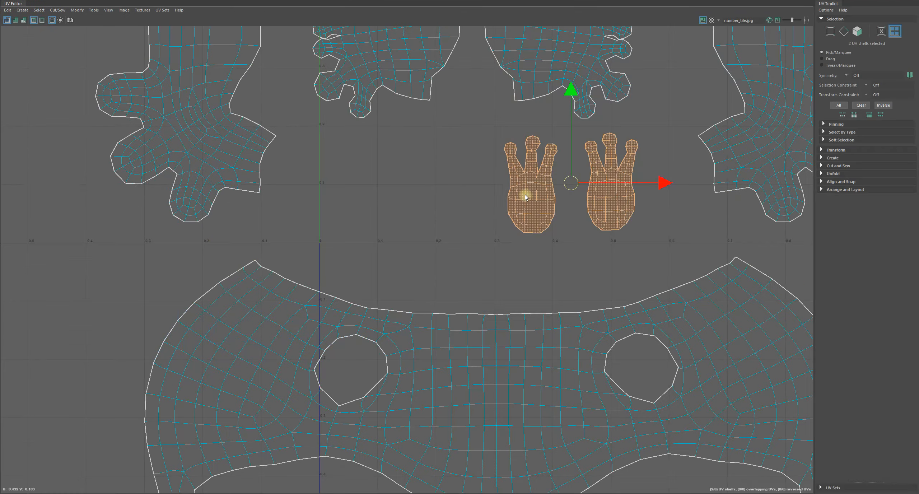
right_click_drag(556, 197, 467, 190, "alt")
middle_click_drag(583, 152, 463, 214, "alt")
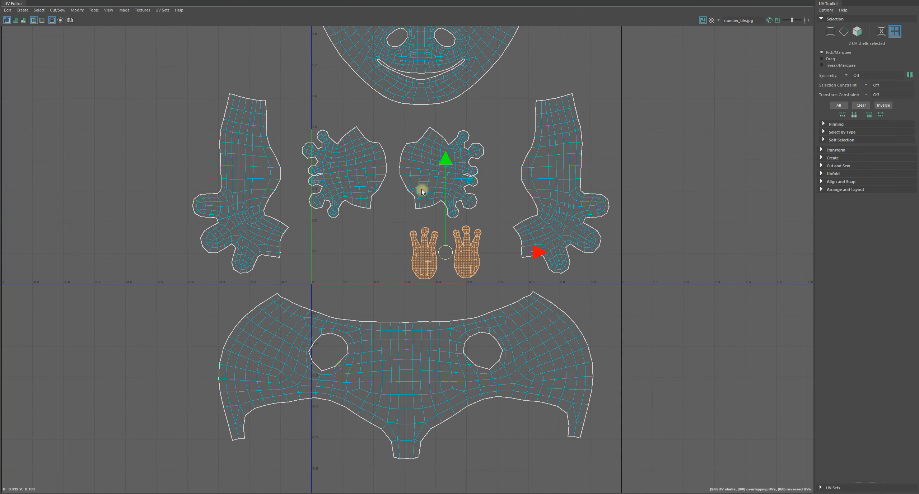
left_click(642, 190)
right_click_drag(672, 192, 622, 202, "alt")
middle_click_drag(621, 203, 548, 307, "alt")
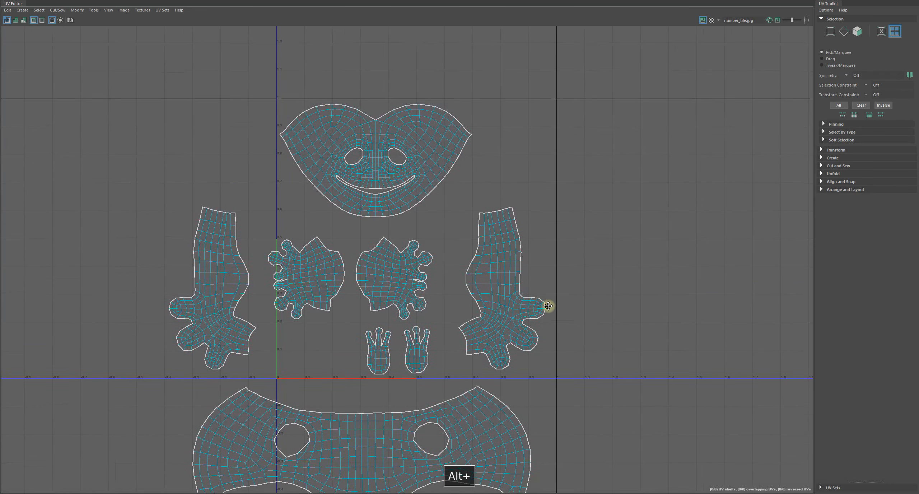
- Try moving a leg UV shell and a foot-sole UV shell, undoing each move
left_click(497, 291)
left_click_drag(500, 291, 504, 267)
key("z")
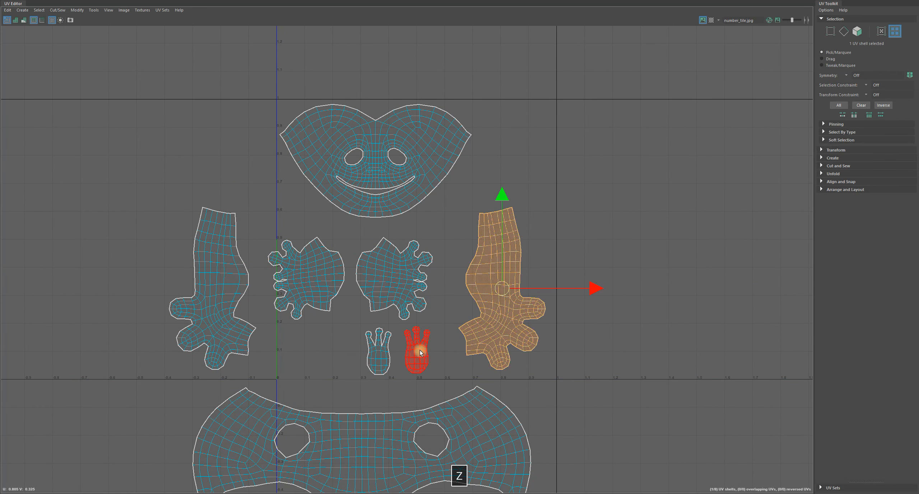
left_click(420, 359)
mouse_move(420, 363)
left_mouse_down()
mouse_move(431, 355)
mouse_move(431, 363)
left_mouse_up()
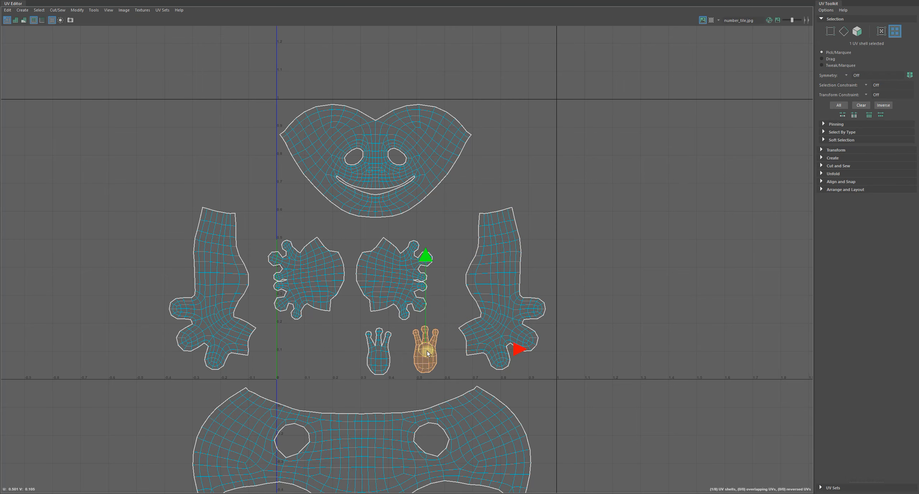
key("z")
- Try scaling the leg UV shell uniformly down to about a fifth of its size, and undo the scaling
right_click_drag(413, 339, 512, 370, "alt")
middle_click_drag(471, 339, 451, 277, "alt")
right_click_drag(463, 276, 695, 361, "alt")
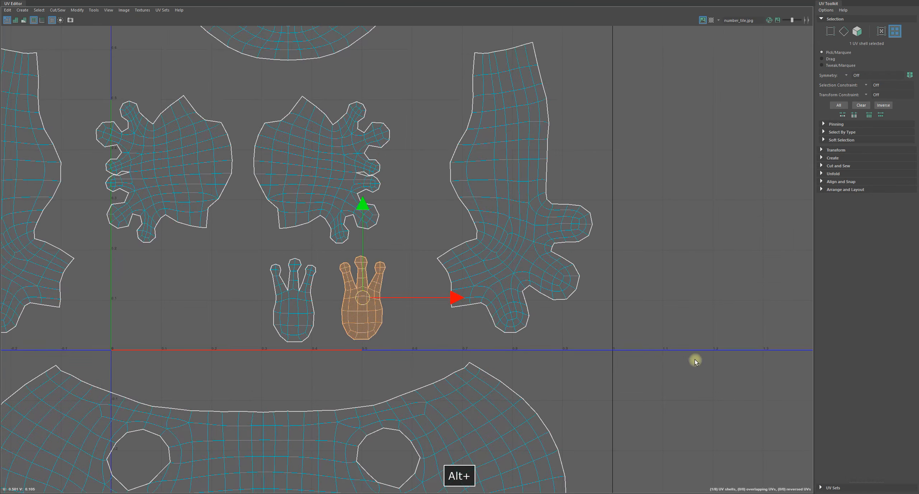
right_click_drag(494, 132, 611, 152, "alt")
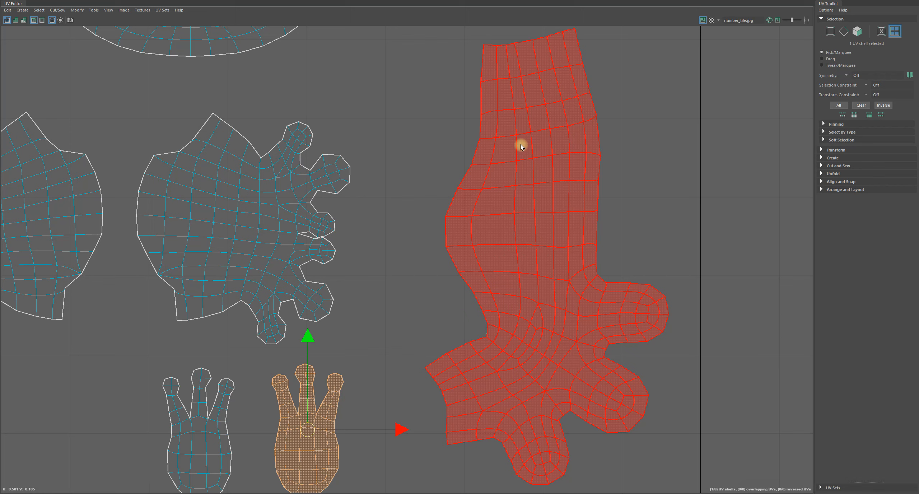
left_click(538, 217)
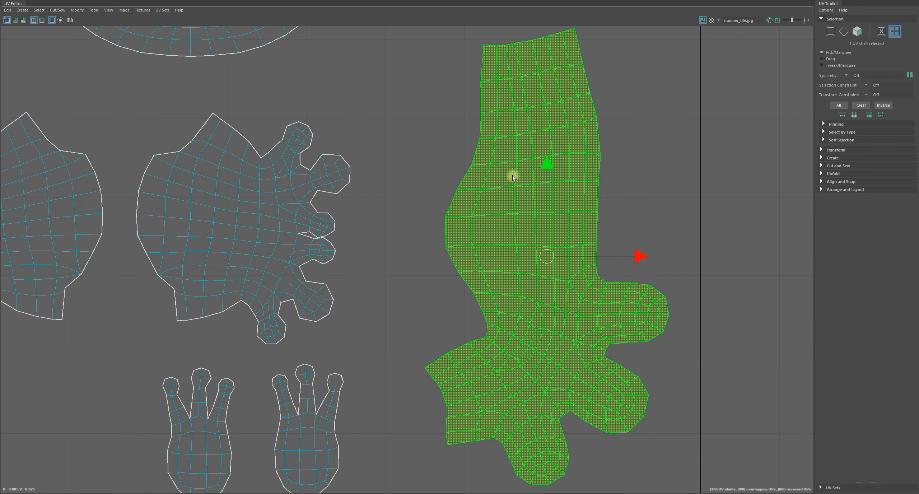
key("r")
left_click_drag(546, 260, 479, 289)
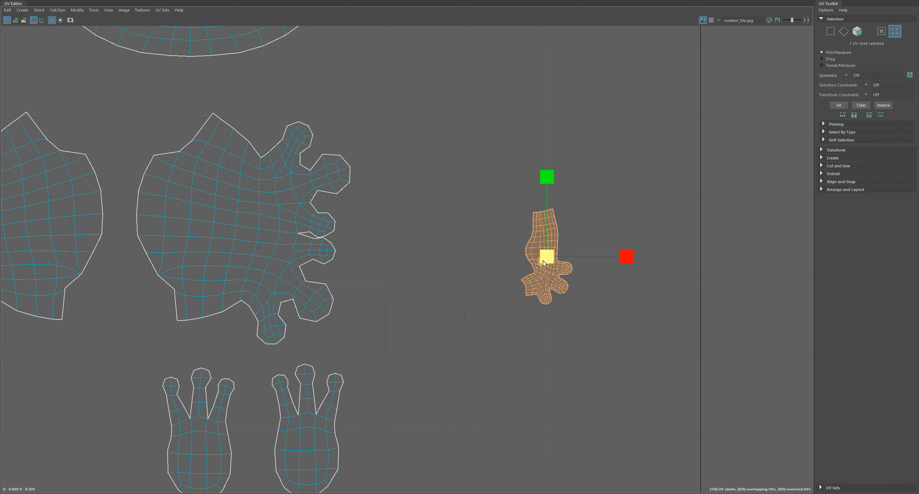
left_click(572, 233)
right_click_drag(553, 236, 657, 321, "alt")
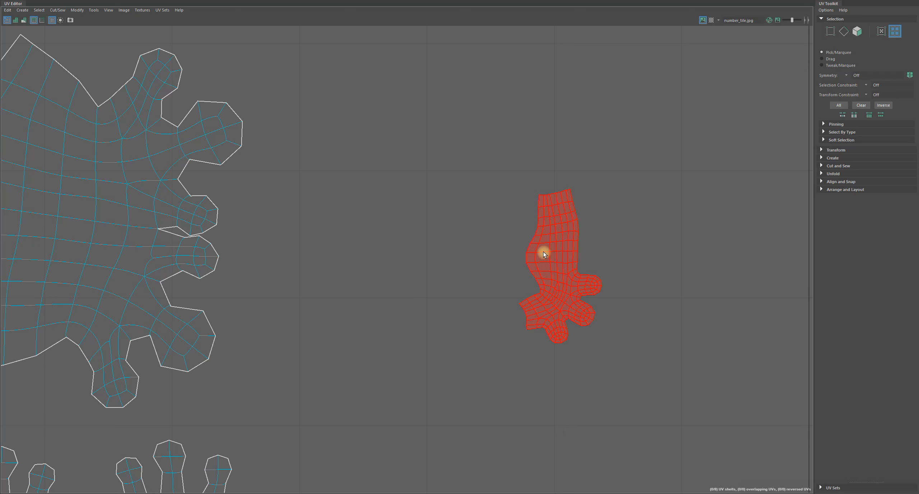
key("z")
key("z")
left_click(342, 248)
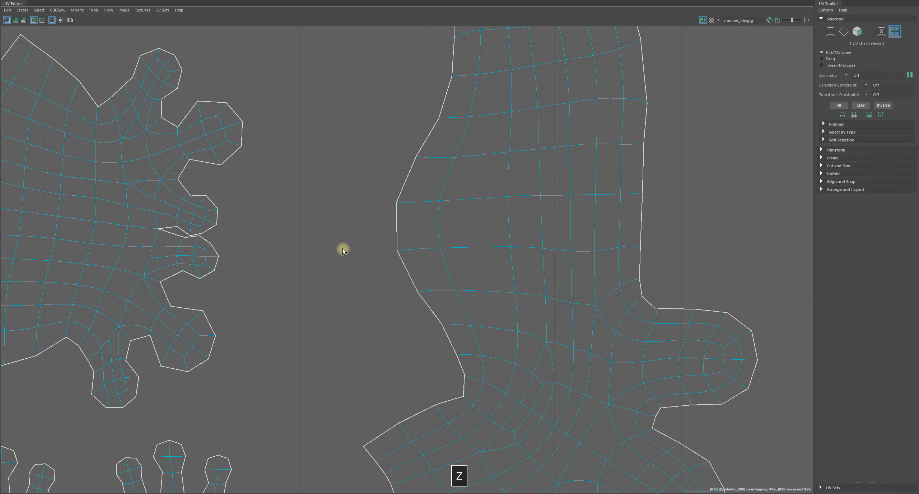
right_click_drag(483, 255, 230, 237, "alt")
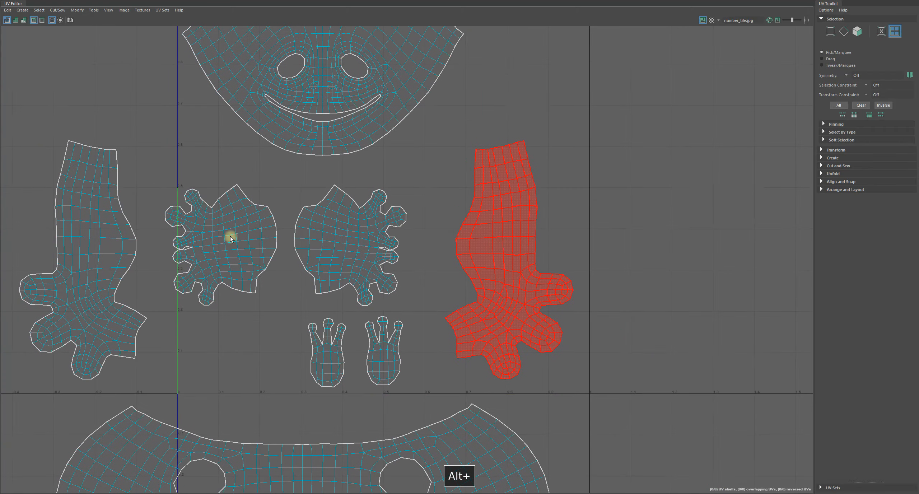
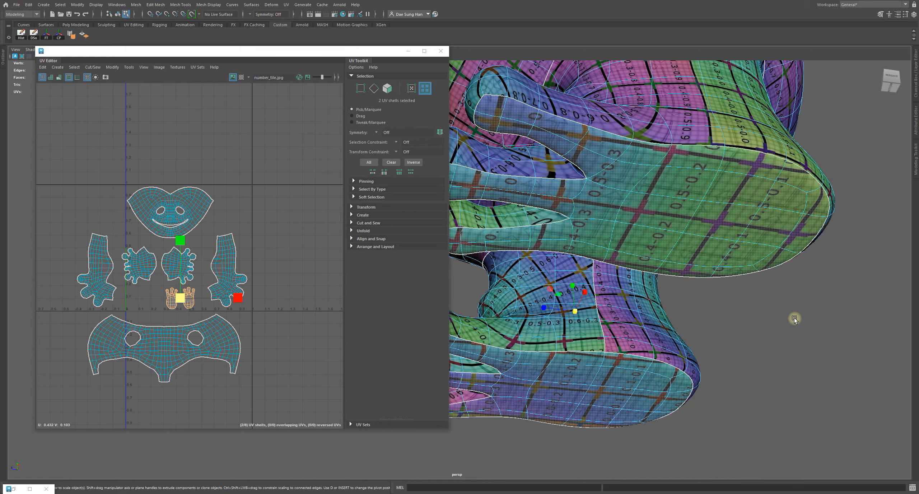
- Scale both selected foot-sole UV shells uniformly up to about 1.4 times their size
left_click_drag(745, 238, 692, 237, "alt")
right_click_drag(173, 284, 309, 350, "alt")
middle_click_drag(310, 351, 171, 314, "alt")
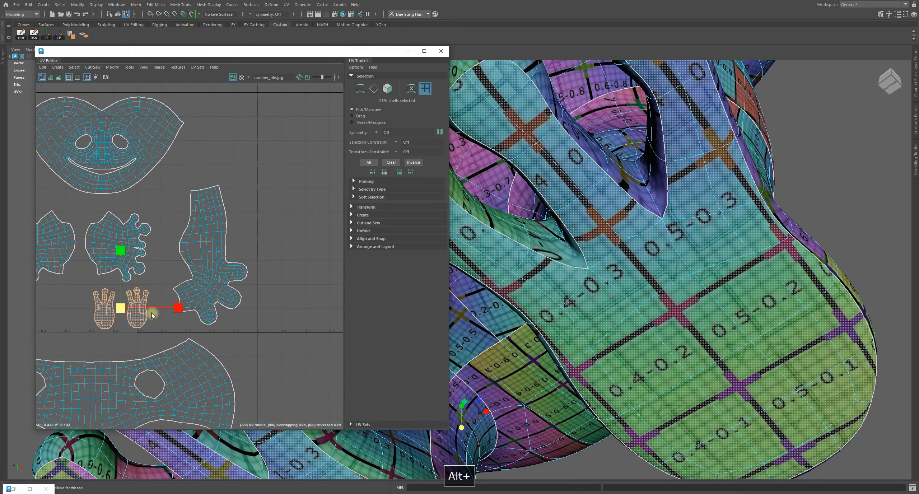
left_click_drag(126, 307, 143, 303)
- Deselect the shells and compare the number grid on the frog's foot soles with that on its toes and legs
left_click_drag(653, 252, 633, 304, "alt")
left_click(863, 342)
left_click_drag(864, 343, 778, 322, "alt")
left_click_drag(631, 249, 687, 272, "alt")
middle_click_drag(662, 296, 644, 283, "alt")
left_click_drag(624, 373, 748, 267, "alt")
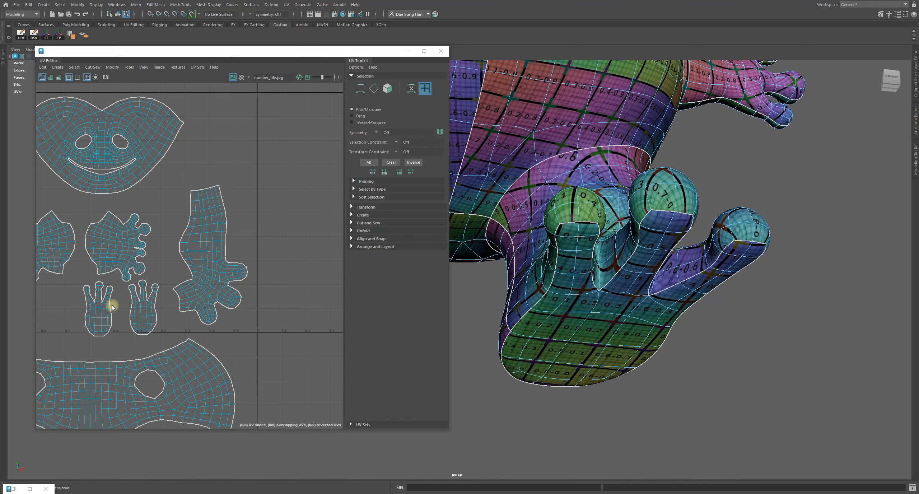
- Scale both foot-sole UV shells uniformly down to about 0.9 times their size and deselect them
left_click_drag(83, 313, 142, 325)
left_click_drag(734, 287, 600, 382, "alt")
right_click_drag(601, 382, 633, 321, "alt")
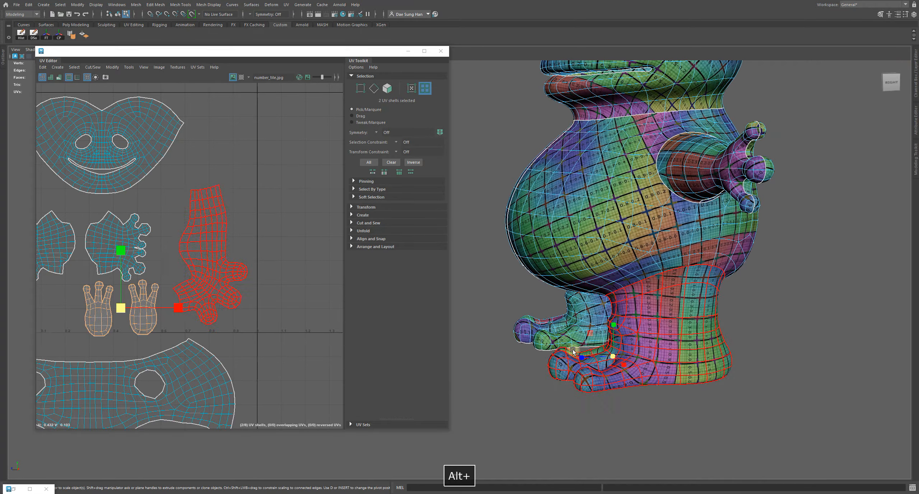
key("w")
left_click_drag(123, 308, 115, 306)
key("w")
right_click_drag(753, 308, 669, 209, "alt")
left_click_drag(659, 207, 725, 190, "alt")
scroll(724, 190, "up", 3)
left_click(724, 190)
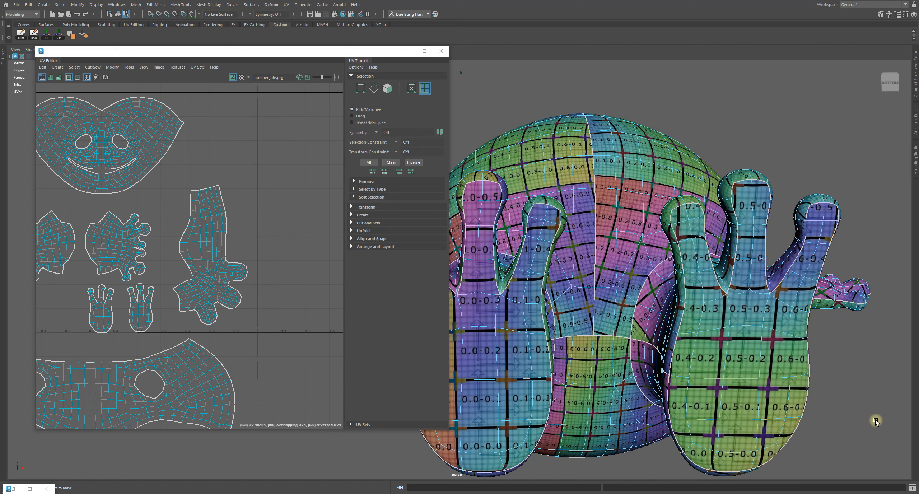
- Turn off the thick texture border display and compare the number grid on the foot soles with the underside of the body
middle_click_drag(825, 374, 804, 335, "alt")
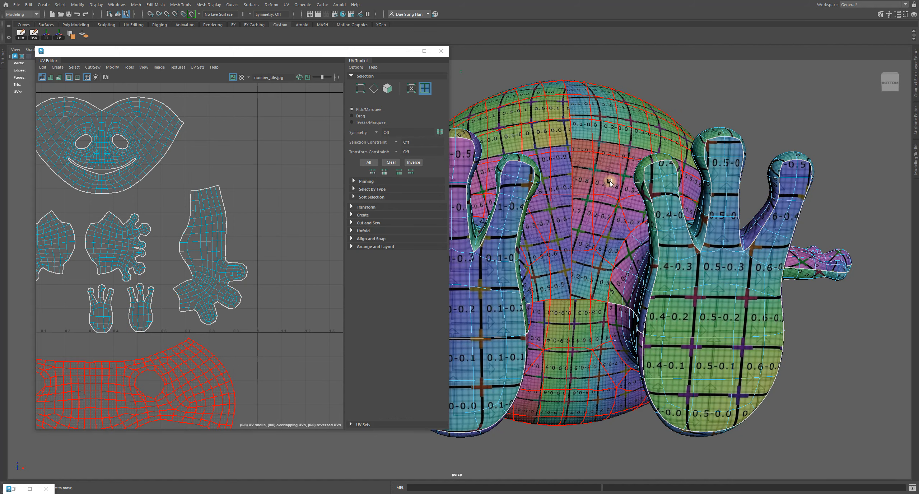
right_click_drag(734, 200, 593, 177, "alt")
left_click(70, 77)
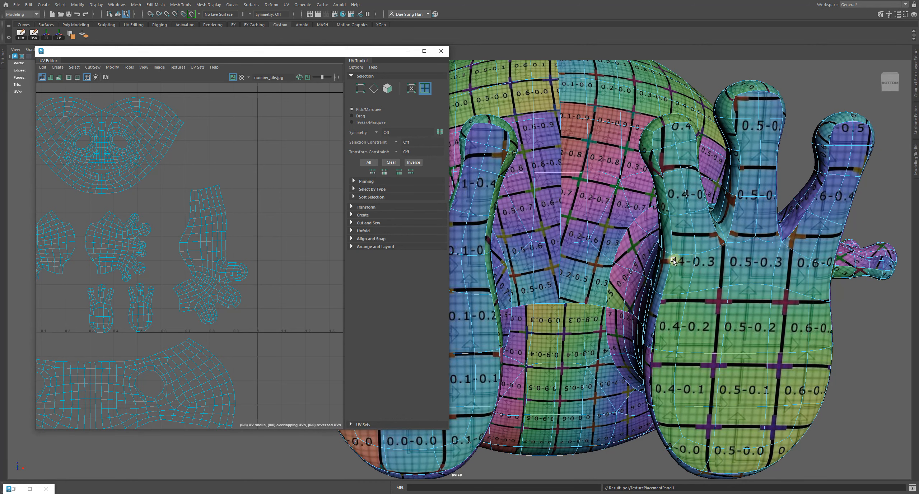
left_click_drag(567, 389, 675, 315, "alt")
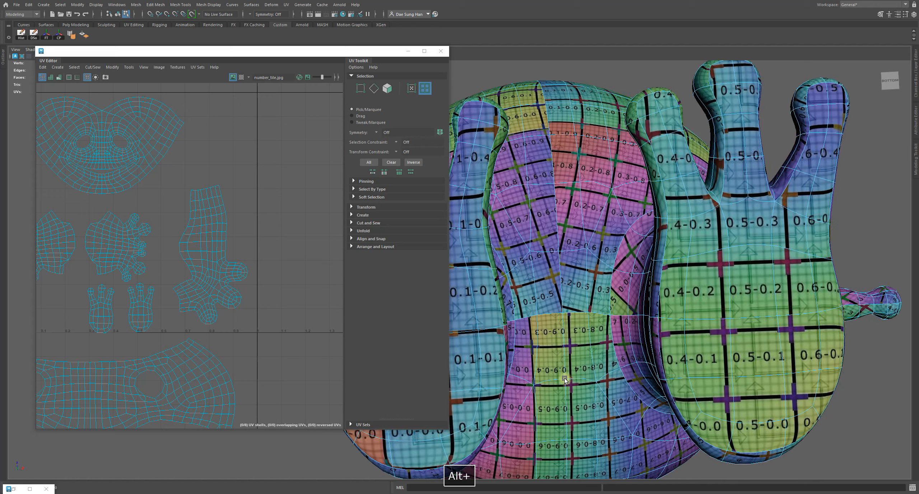
scroll(226, 195, "down", 3)
right_click_drag(283, 203, 230, 206, "alt")
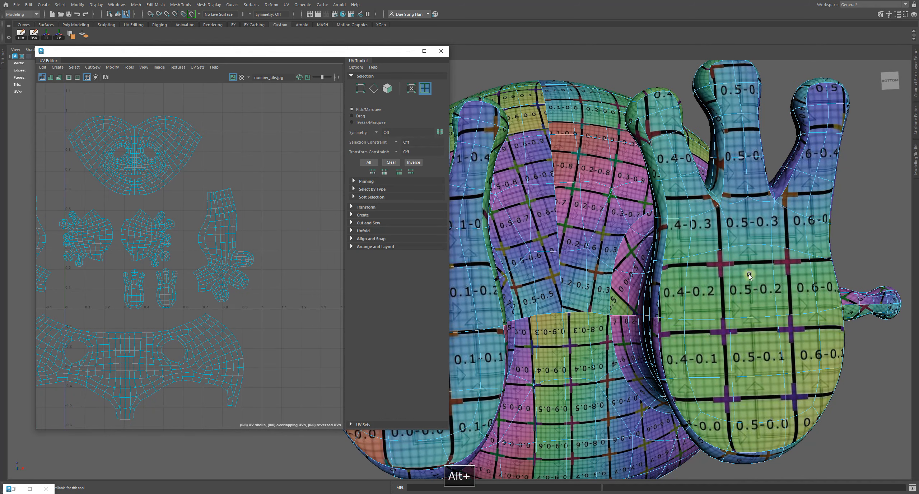
- Fine-tune the uniform scale of both foot-sole UV shells and move the pair below the arm shell nearest U 0
left_click(137, 290)
left_click_drag(171, 301, 149, 289)
key("r")
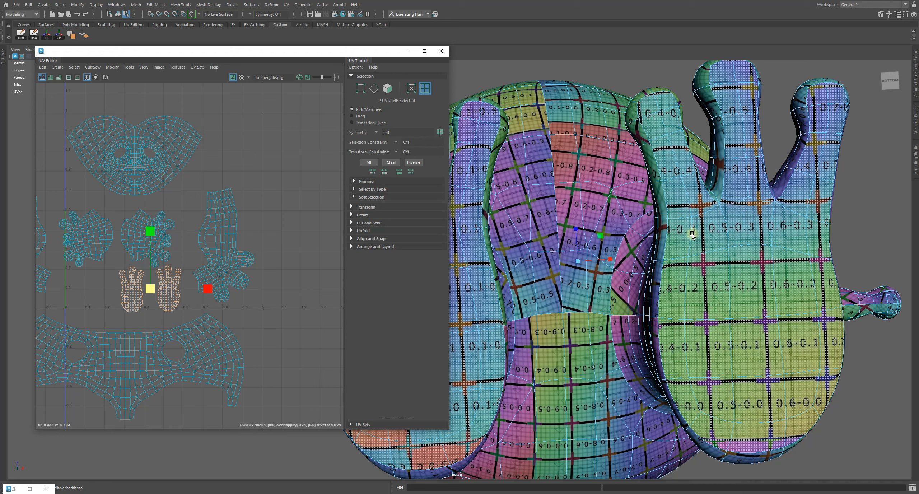
left_click_drag(150, 288, 155, 290)
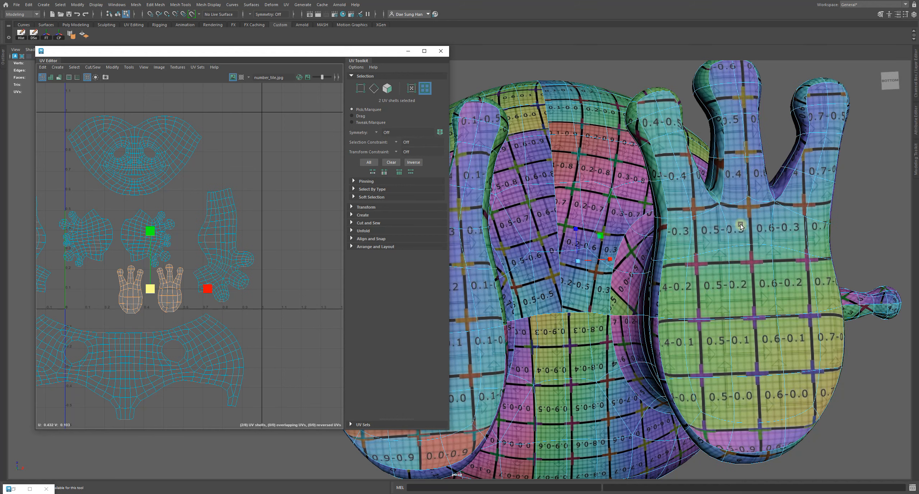
right_click_drag(740, 226, 597, 280, "alt")
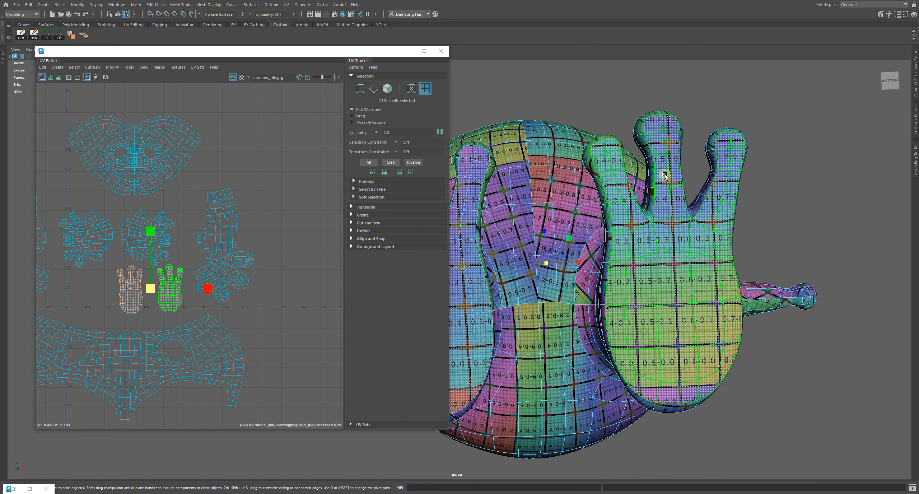
left_click_drag(153, 291, 94, 291)
key("w")
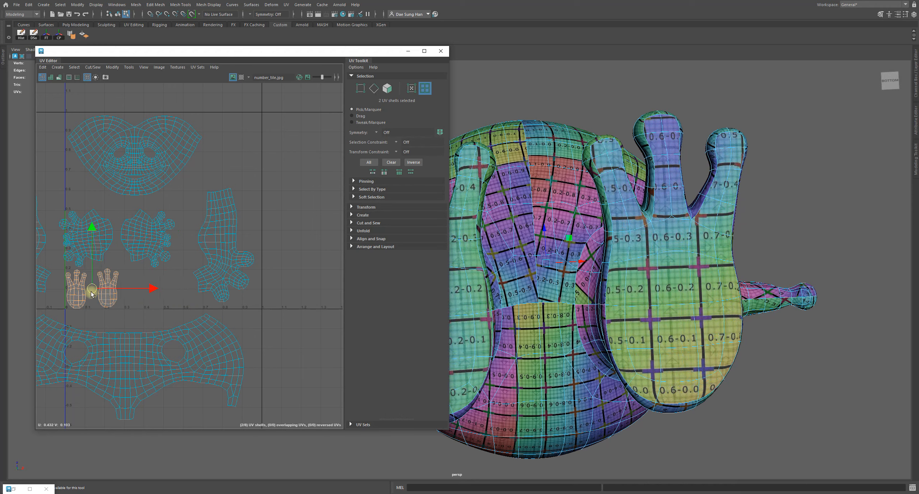
- Move one foot-sole UV shell and one leg UV shell out of the 0–1 tile, just beyond U 1
left_click(120, 289)
left_click(119, 290)
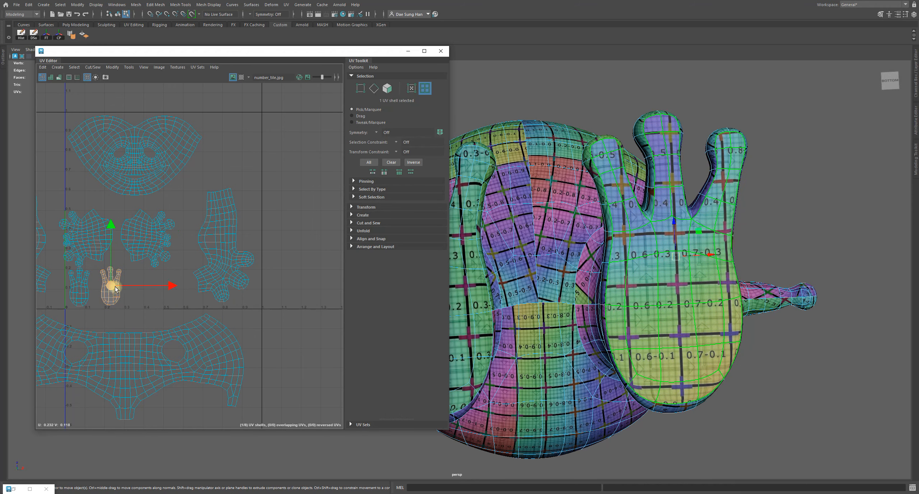
left_click_drag(114, 289, 296, 288)
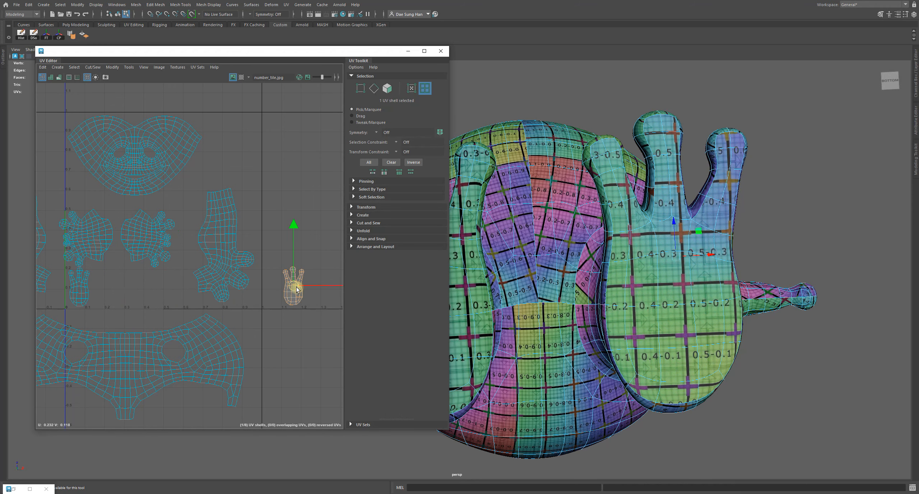
left_click_drag(684, 265, 615, 311, "alt")
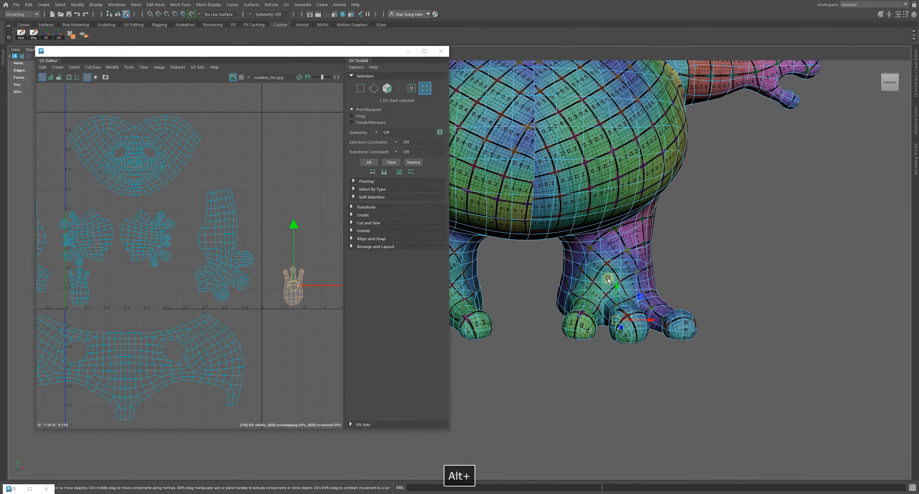
left_click(220, 254)
left_click_drag(705, 289, 666, 278, "alt")
key("w")
left_click_drag(232, 254, 303, 209)
left_click_drag(695, 260, 618, 274, "alt")
- Scale both foot-sole UV shells uniformly up to about 1.1 times their size and shift the one near U 0 slightly further into the tile
left_click(86, 299)
left_click(293, 296, "shift")
key("r")
left_click_drag(186, 286, 193, 286)
left_click_drag(588, 318, 637, 355, "alt")
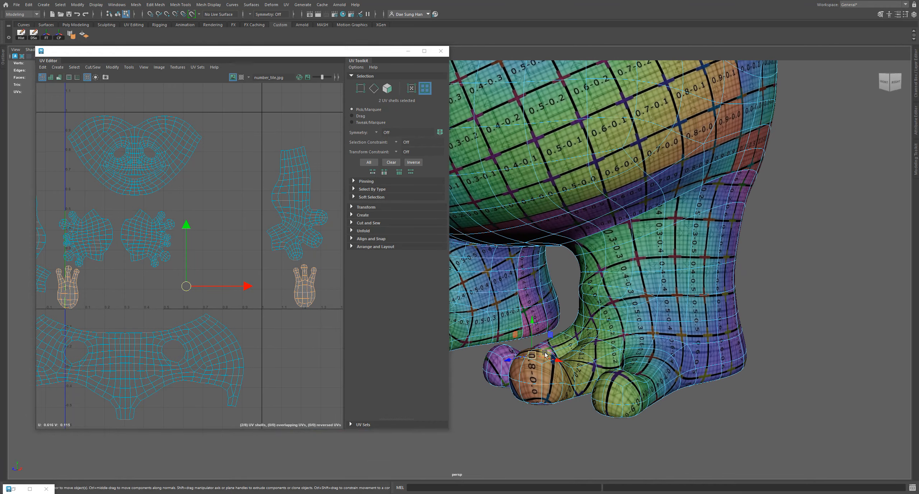
left_click(232, 320)
left_click(72, 291)
left_click_drag(70, 289, 80, 293)
left_click(254, 285)
- Deselect the frog and compare the number grid on its leg with the grid on the lower body
middle_click_drag(254, 285, 216, 265, "alt")
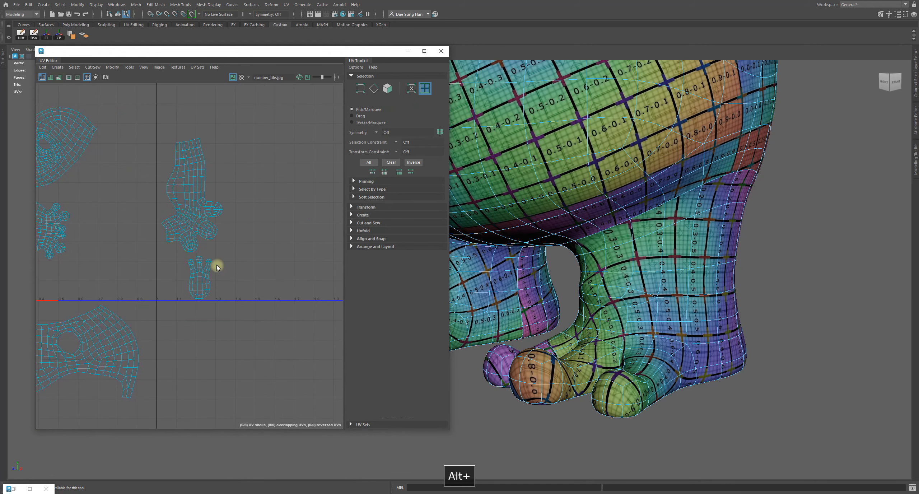
left_click_drag(654, 292, 655, 259, "alt")
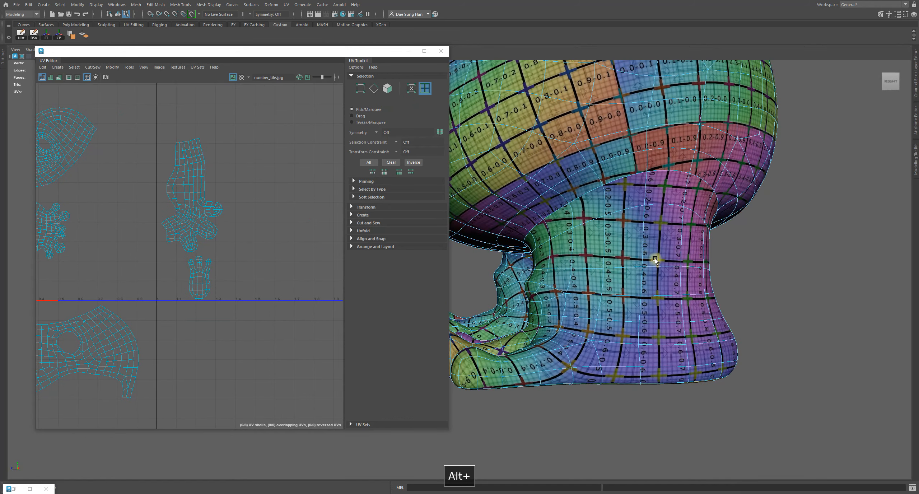
left_click_drag(812, 278, 773, 253, "alt")
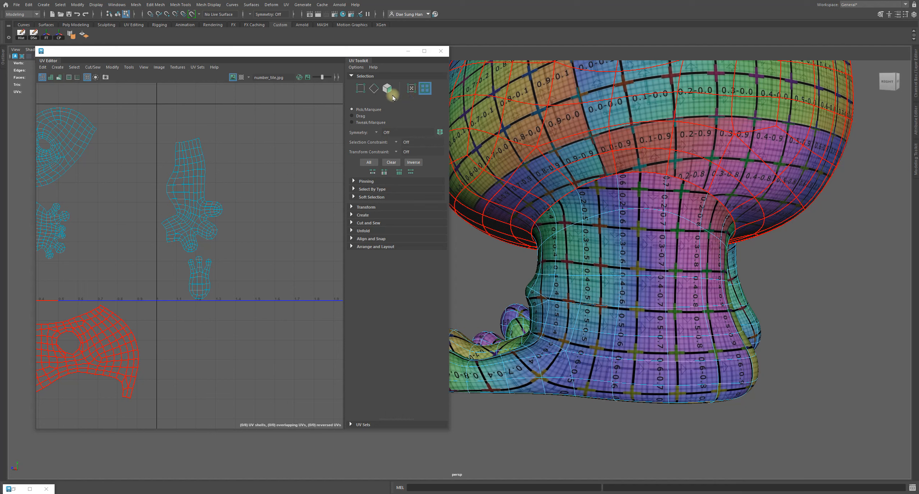
left_click(411, 88)
left_click_drag(881, 310, 809, 321, "alt")
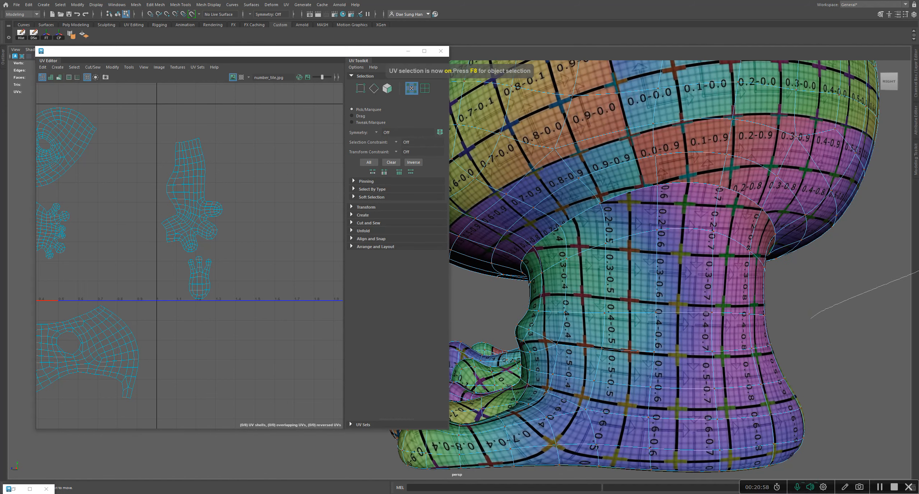
left_click(846, 285)
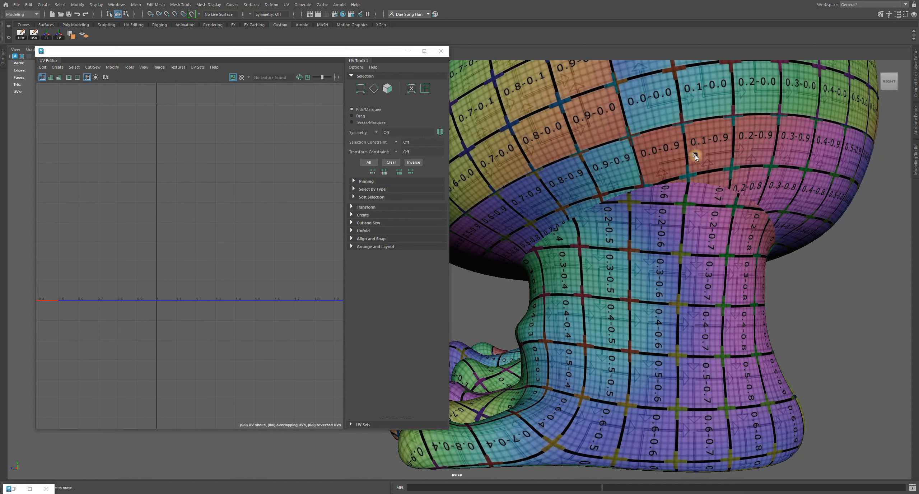
left_click_drag(610, 212, 646, 247, "alt")
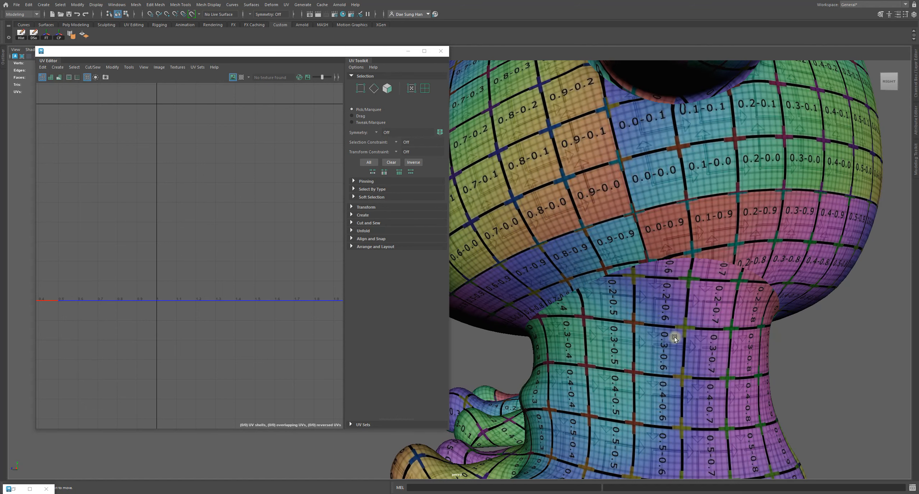
left_click_drag(774, 231, 744, 294, "alt")
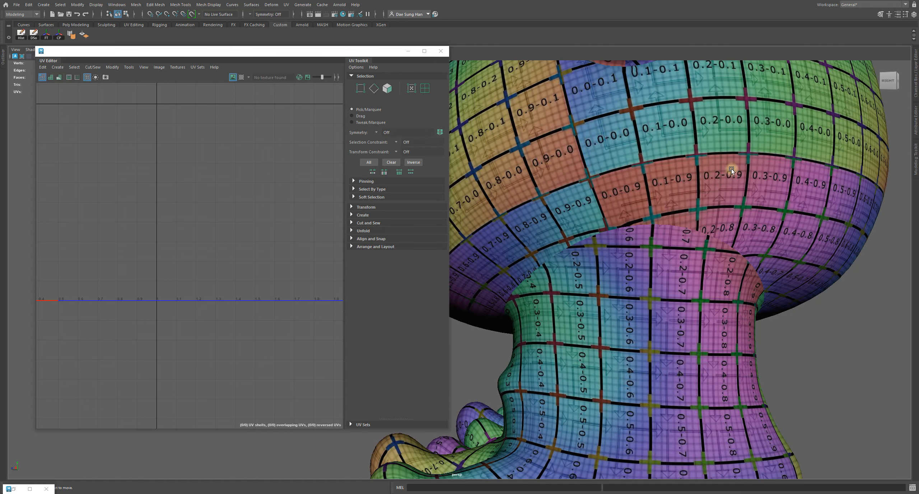
left_click_drag(727, 176, 625, 264, "alt")
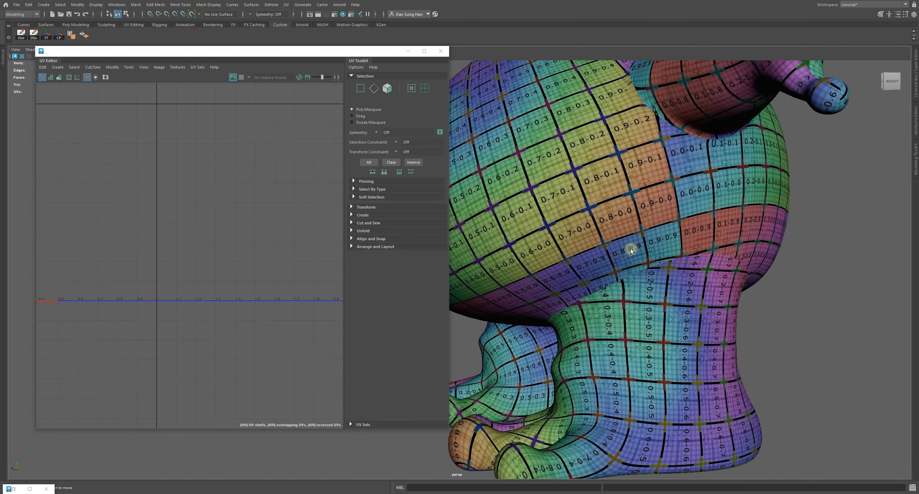
- Examine the number grid around the frog's body and along the arm where it joins the shoulder
left_click_drag(646, 329, 682, 298, "alt")
right_click_drag(682, 298, 639, 295, "alt")
left_click_drag(639, 295, 705, 291, "alt")
middle_click_drag(705, 291, 676, 353, "alt")
right_click_drag(677, 353, 714, 353, "alt")
left_click_drag(714, 353, 556, 296, "alt")
middle_click_drag(556, 296, 685, 231, "alt")
right_click_drag(685, 231, 712, 235, "alt")
mouse_move(712, 235)
left_mouse_down("alt")
mouse_move(661, 250)
mouse_move(708, 237)
left_mouse_up("alt")
right_click_drag(708, 237, 637, 226, "alt")
left_click_drag(637, 226, 638, 334, "alt")
right_click_drag(638, 334, 666, 303, "alt")
left_click_drag(666, 304, 609, 371, "alt")
right_click_drag(609, 371, 802, 350, "alt")
left_click_drag(802, 350, 751, 371, "alt")
middle_click_drag(738, 356, 631, 350, "alt")
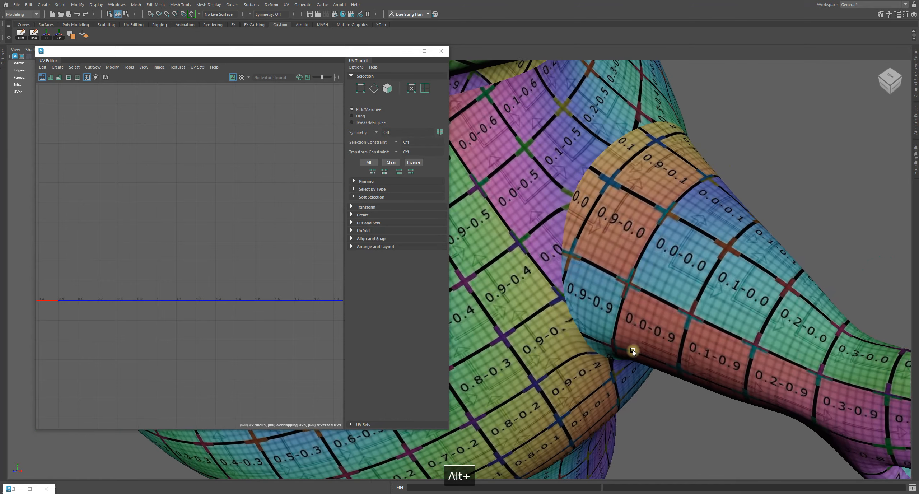
left_click_drag(632, 351, 660, 327, "alt")
right_click_drag(659, 327, 639, 324, "alt")
- Select the frog in UV shell mode and move one arm UV shell out of the 0–1 tile, beside the leg shell beyond U 1
left_click(647, 319)
right_click_drag(245, 267, 174, 272, "alt")
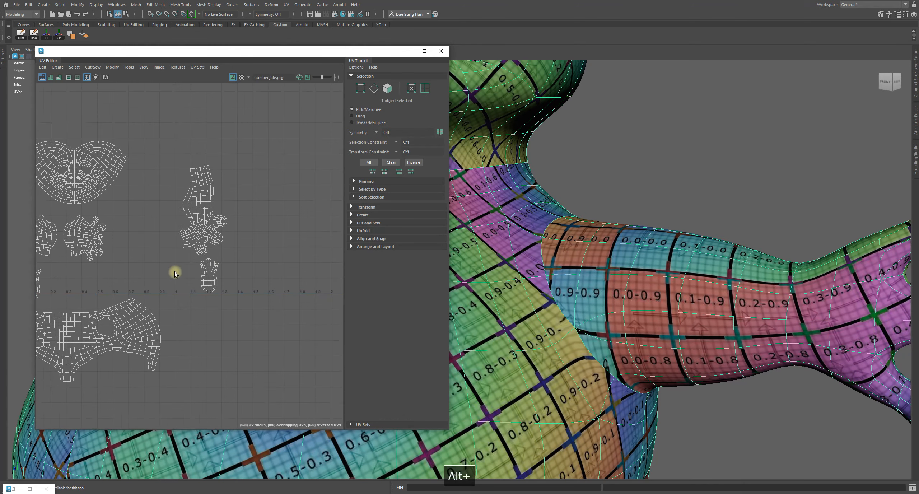
middle_click_drag(174, 271, 281, 238, "alt")
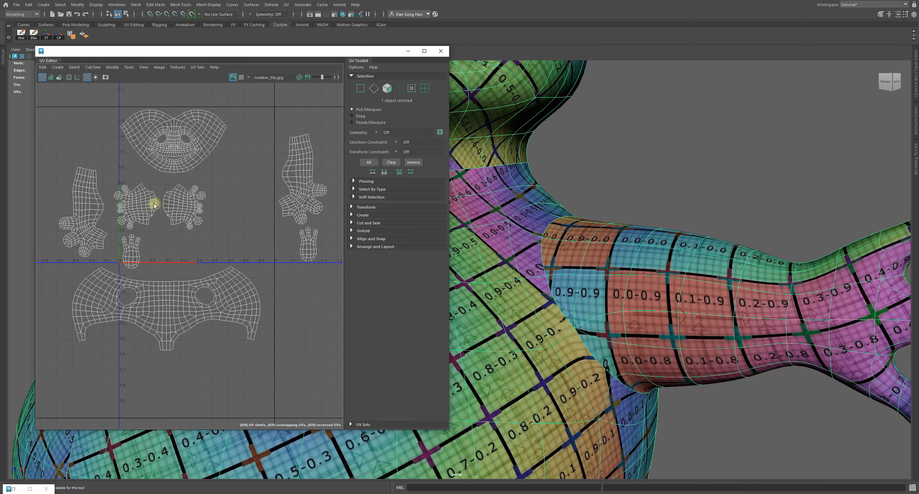
right_click_drag(191, 212, 224, 231)
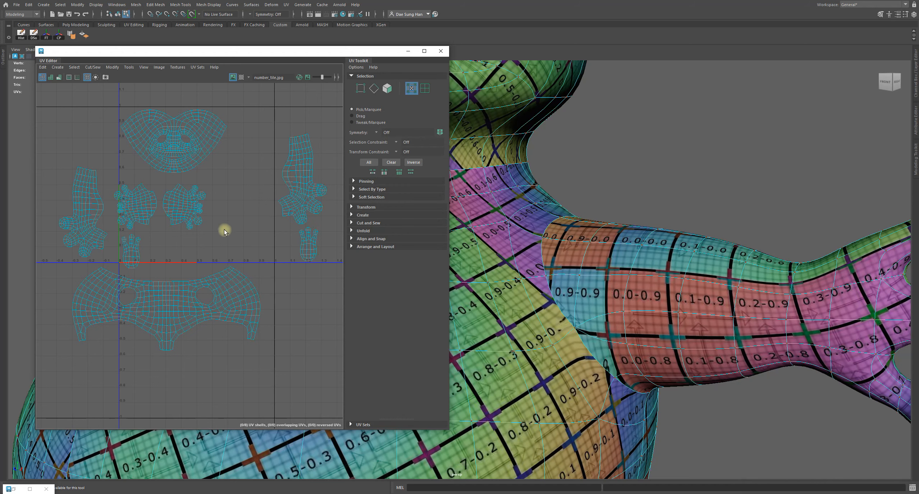
left_click(424, 93)
key("w")
left_click(174, 207)
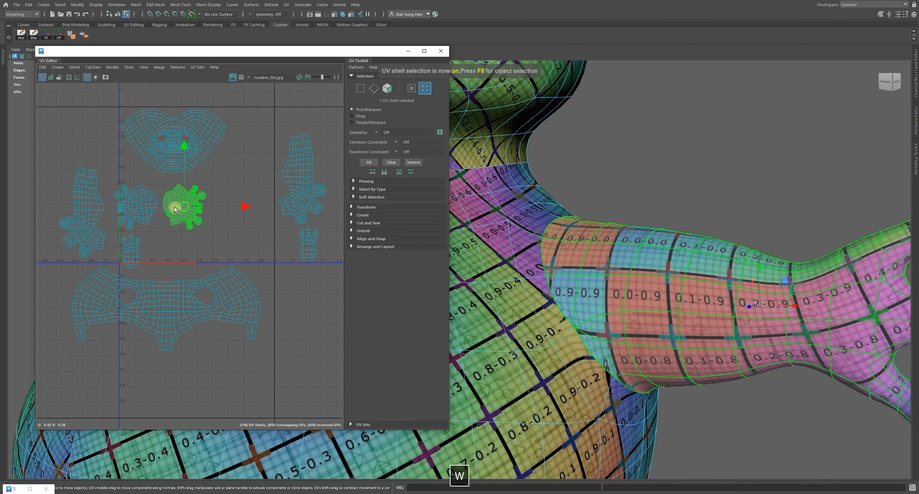
left_click_drag(186, 209, 215, 204)
middle_click_drag(216, 205, 174, 235, "alt")
left_click_drag(165, 230, 282, 178)
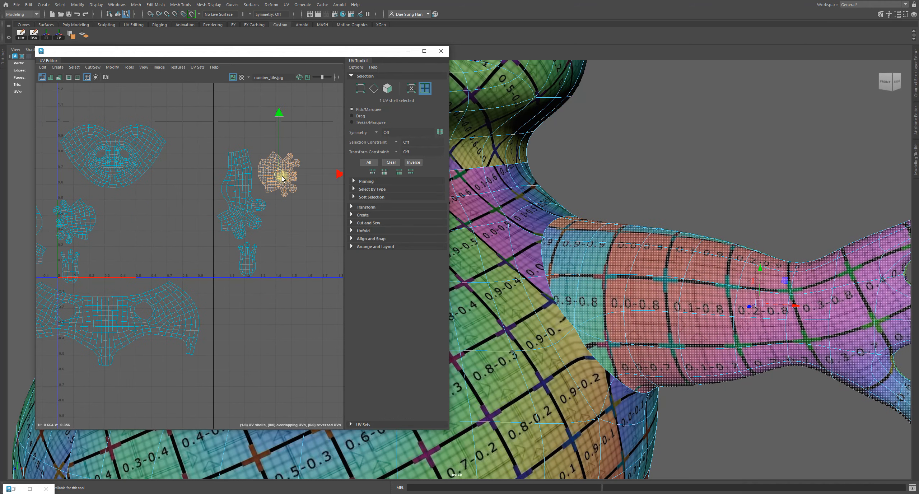
- Nudge the moved arm UV shell slightly, select it with the neighbouring leg and foot-sole shells, and clear the selection
left_click(253, 266)
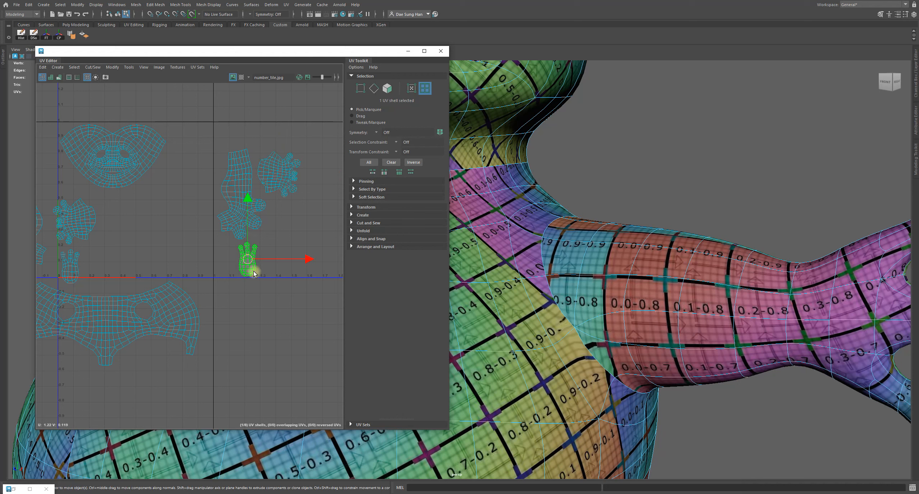
left_click(272, 284)
left_click(277, 175)
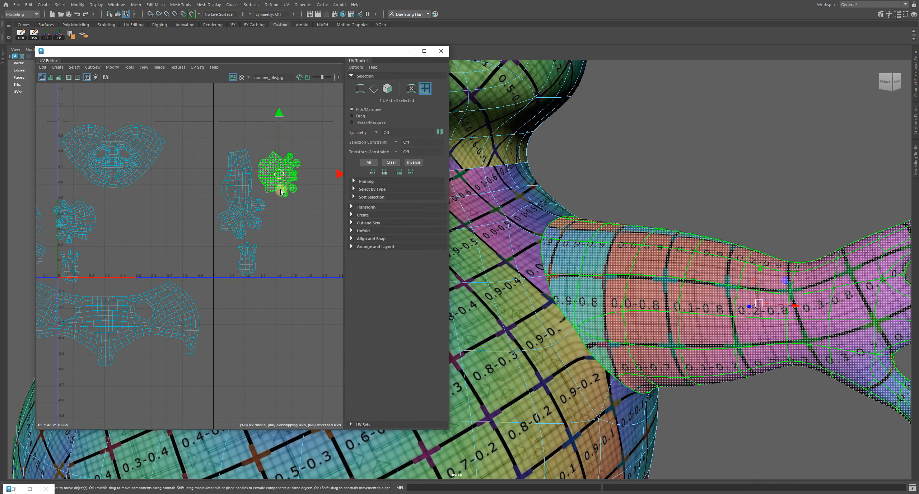
right_click_drag(311, 217, 162, 215, "alt")
middle_click_drag(161, 215, 165, 210, "alt")
left_click(199, 223)
left_click(300, 179)
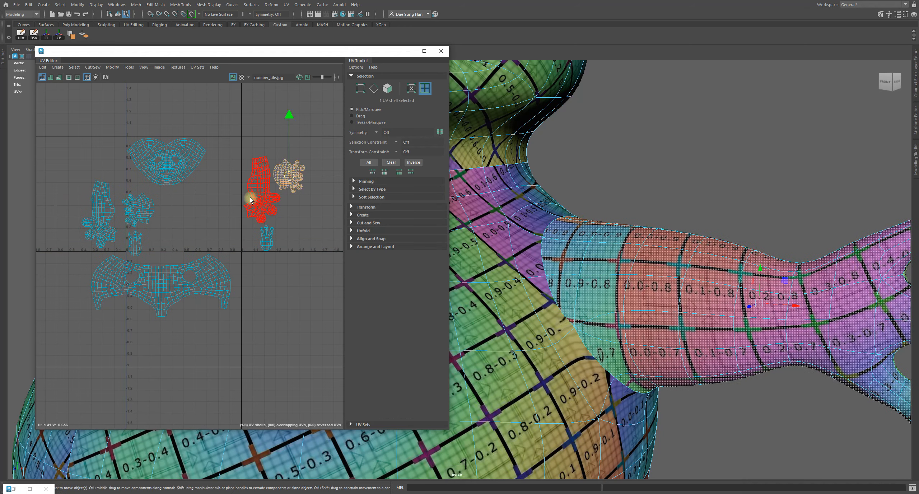
left_click(256, 196, "shift")
left_click(265, 232, "shift")
left_click(182, 155)
- Deselect the frog and examine the number grid across its head, mouth, neck seam and shoulder
right_click_drag(639, 196, 585, 186, "alt")
left_click(565, 158)
left_click_drag(565, 158, 510, 284, "alt")
double_click(734, 233)
left_click_drag(658, 276, 615, 278, "alt")
right_click_drag(615, 278, 644, 293, "alt")
left_click_drag(644, 292, 715, 301, "alt")
right_click_drag(603, 216, 711, 226, "alt")
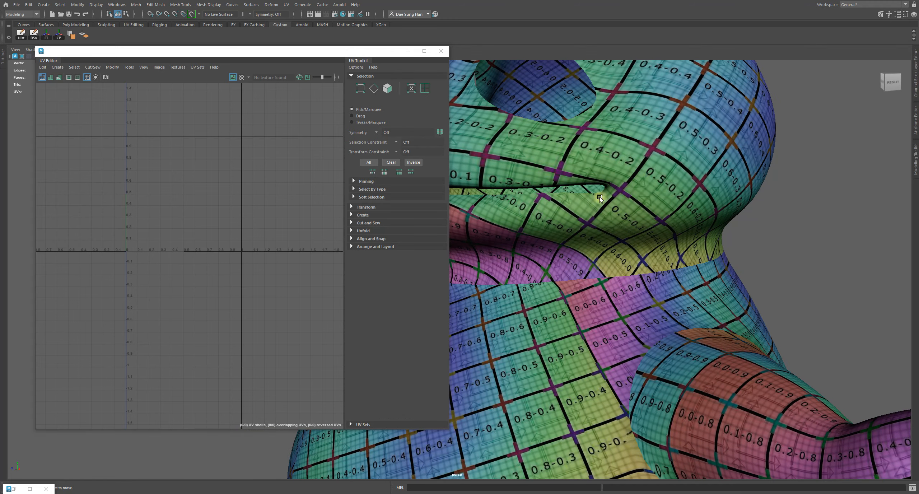
- Select the frog and compare the head's UV shell with the number grid on the mouth, chin, neck and side of the head
left_click(630, 185)
mouse_move(613, 240)
left_mouse_down("alt")
mouse_move(618, 259)
mouse_move(622, 244)
left_mouse_up("alt")
right_click_drag(710, 282, 565, 282, "alt")
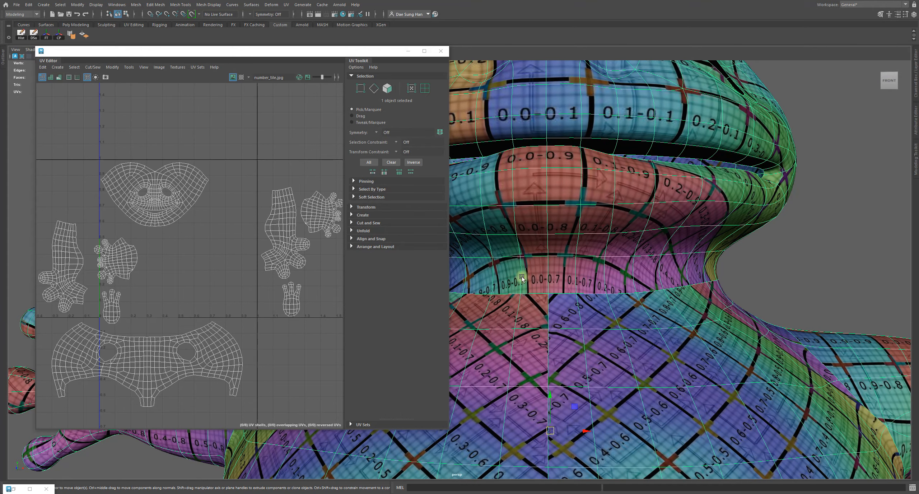
right_click_drag(175, 197, 398, 260, "alt")
right_click_drag(164, 267, 215, 241, "alt")
key("1")
key("3")
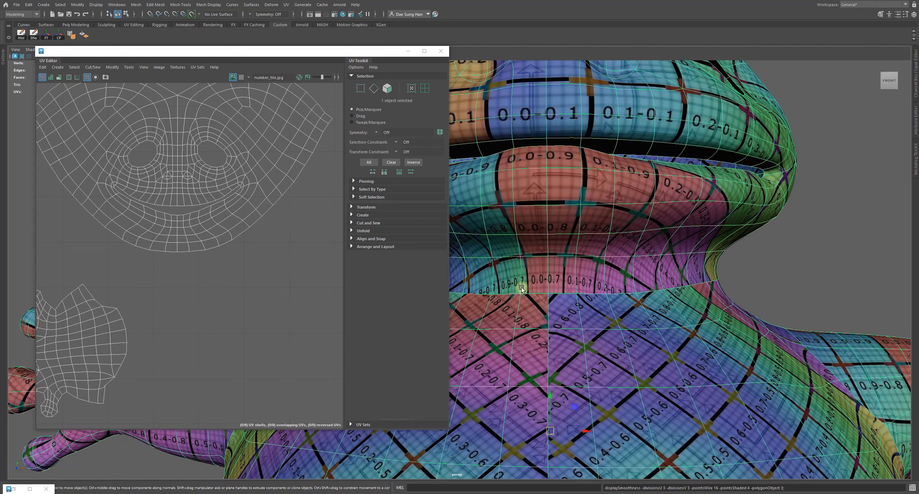
right_click_drag(92, 221, 224, 264, "alt")
right_click_drag(672, 244, 664, 253, "alt")
left_click_drag(664, 253, 709, 266, "alt")
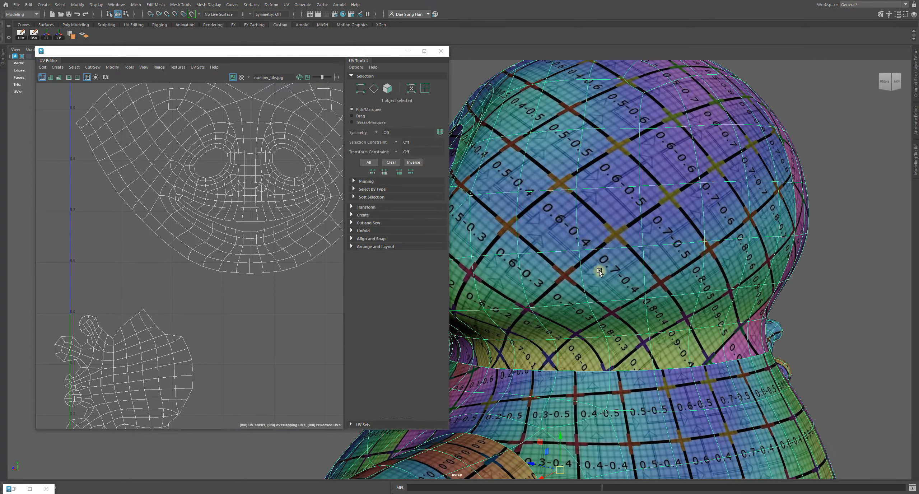
- Display the number_tile.jpg texture image behind the head's UV shell in the UV Editor
scroll(598, 271, "up", 3)
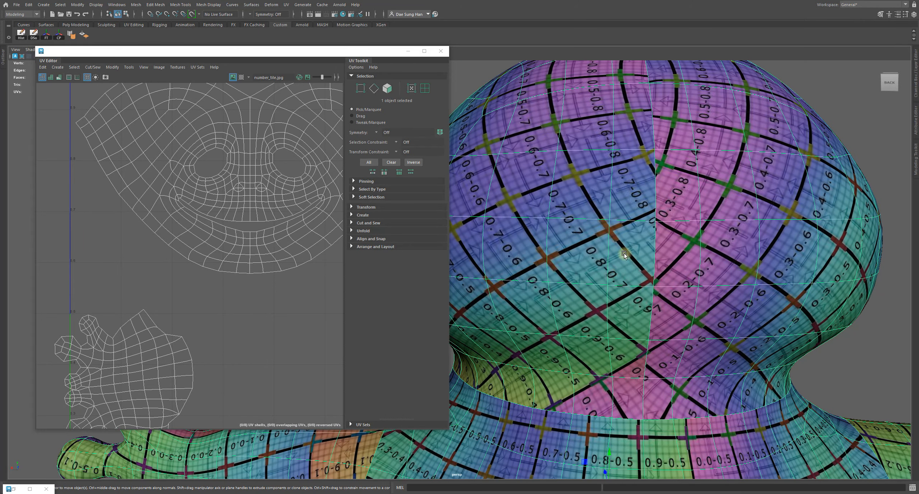
middle_click_drag(256, 107, 194, 205, "alt")
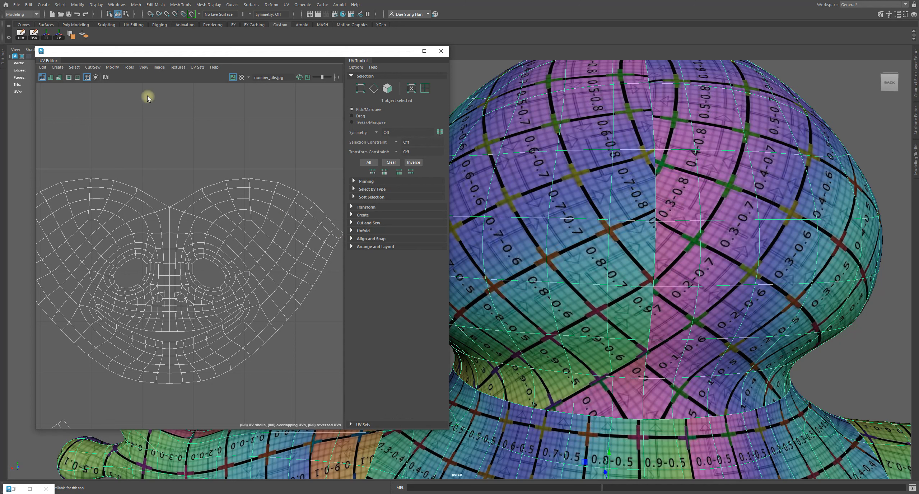
left_click(176, 67)
left_click(178, 95)
left_click(177, 68)
left_click(182, 80)
left_click(178, 68)
left_click(181, 88)
left_click(233, 78)
left_click(232, 77)
left_click(241, 77)
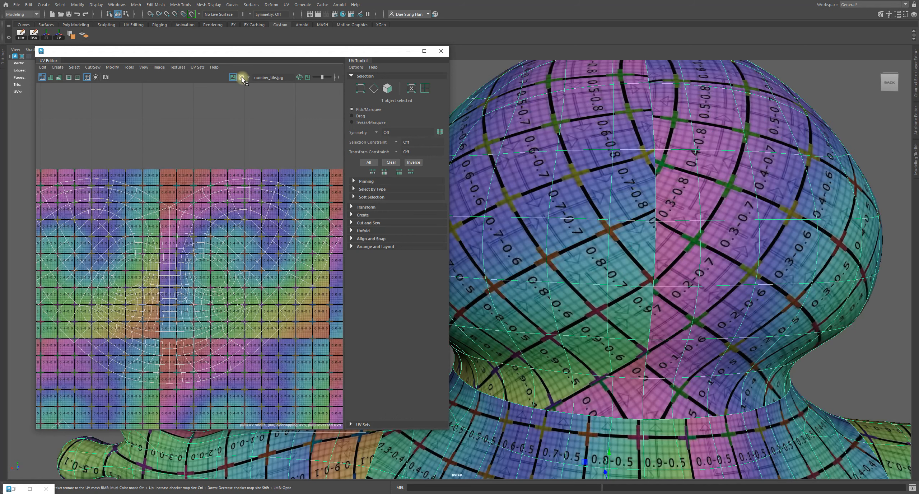
- Toggle the UV Editor's texture image off and on to compare the number grid with the head's UV shell
left_click(176, 68)
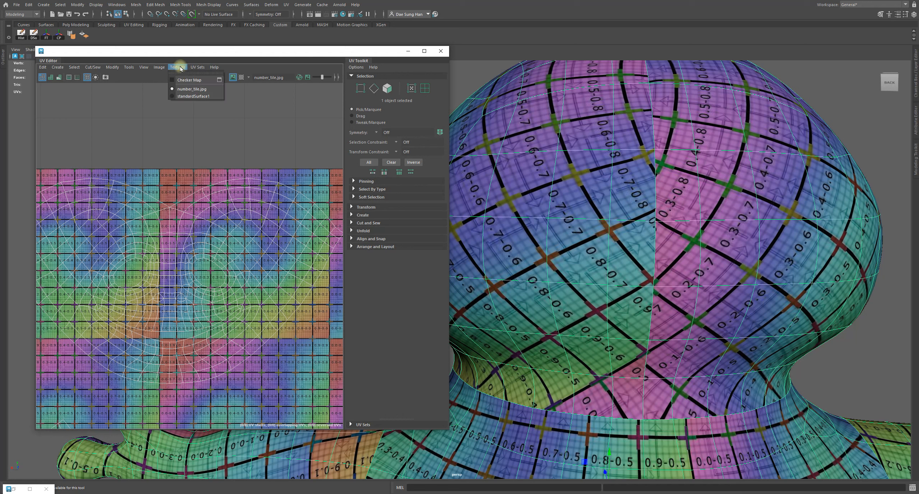
left_click(231, 77)
left_click(232, 77)
left_click(232, 77)
left_click(233, 77)
left_click(234, 77)
left_click(234, 77)
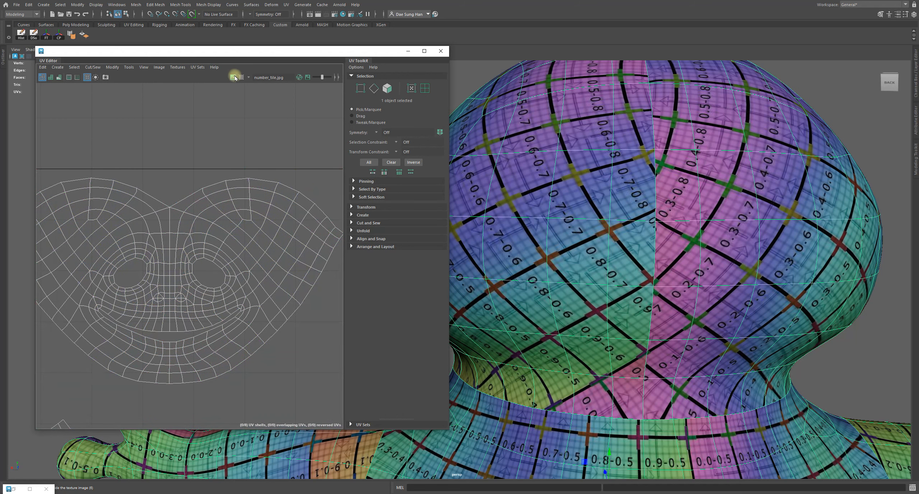
left_click(234, 76)
left_click(235, 76)
left_click(235, 76)
- Examine the repeating number grid around the UV shells and on the frog's front, and hide the UV Editor's texture image
right_click_drag(237, 278, 227, 257, "alt")
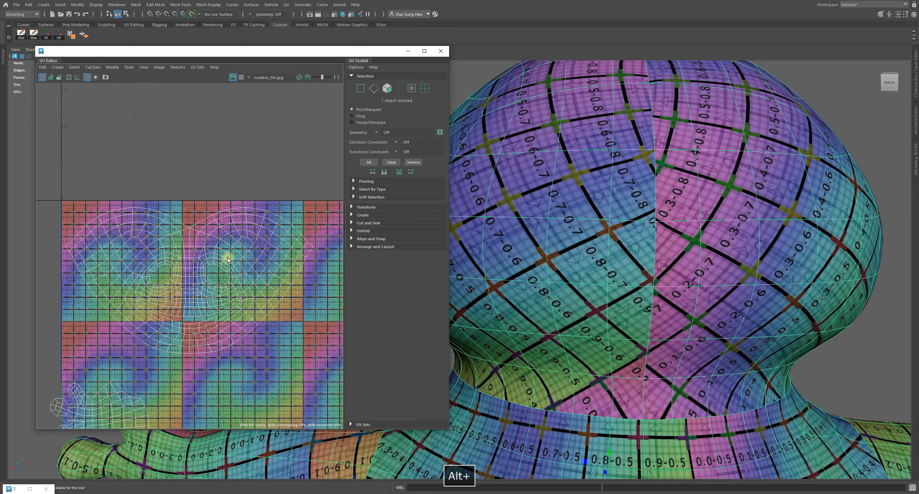
middle_click_drag(201, 267, 177, 218, "alt")
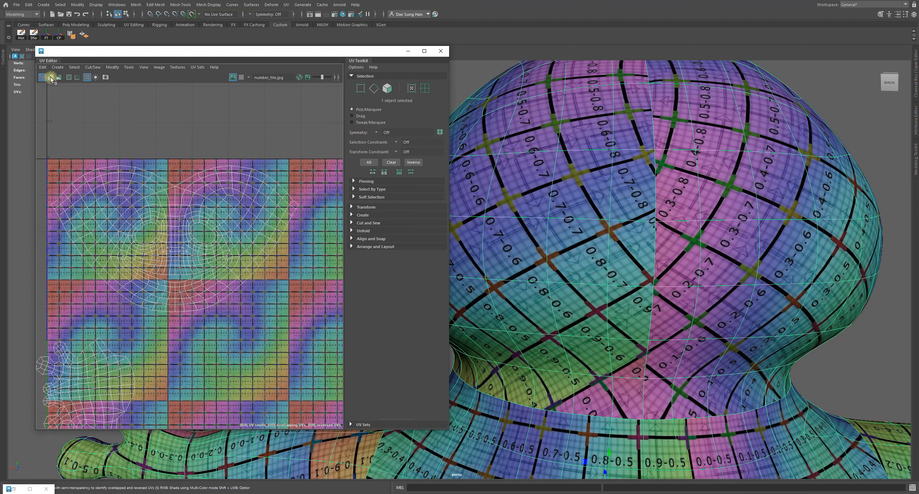
left_click(51, 77)
left_click(45, 77)
right_click_drag(671, 364, 645, 359, "alt")
left_click_drag(712, 357, 656, 297, "alt")
right_click_drag(656, 297, 665, 275, "alt")
left_click(665, 276)
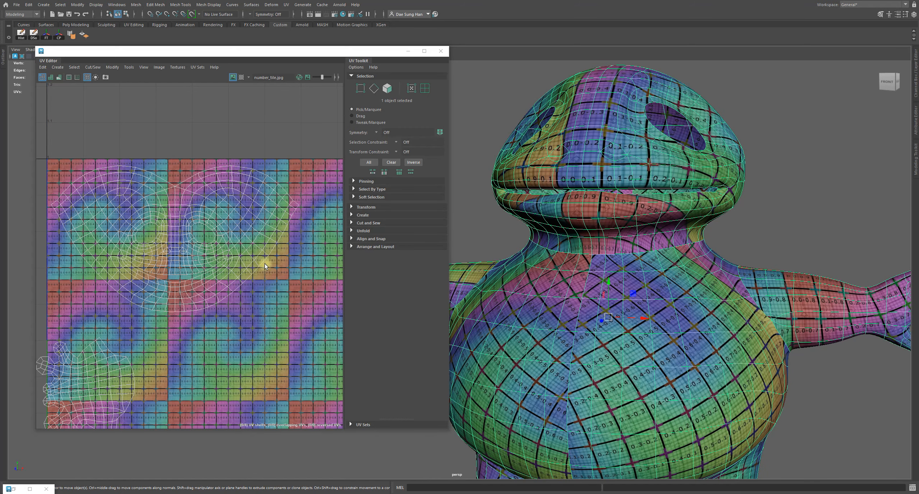
right_click_drag(264, 264, 213, 296, "alt")
middle_click_drag(213, 296, 189, 243, "alt")
left_click(232, 77)
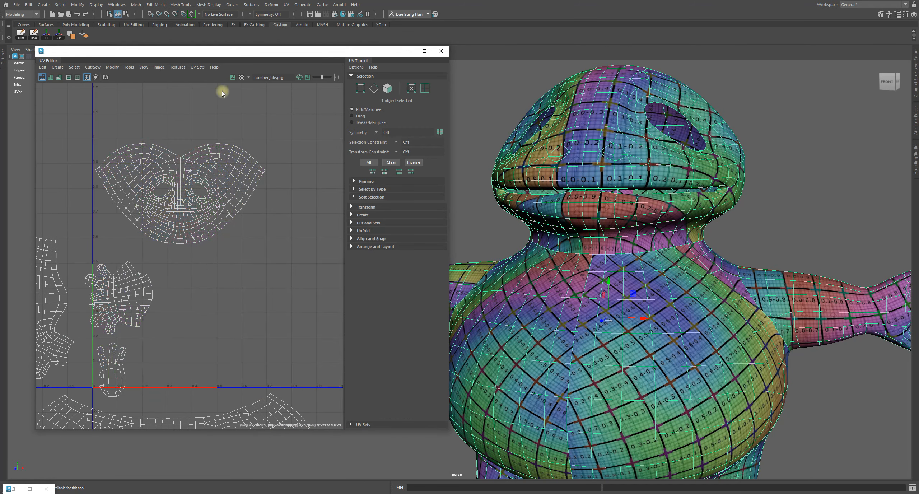
- Select the head's UV shell in UV shell mode, scale it up uniformly, and reposition it within the 0–1 tile
right_click_drag(184, 181, 215, 204, "alt")
left_click(176, 167)
left_click(425, 88)
left_click(154, 170)
key("r")
key("w")
left_click(219, 185)
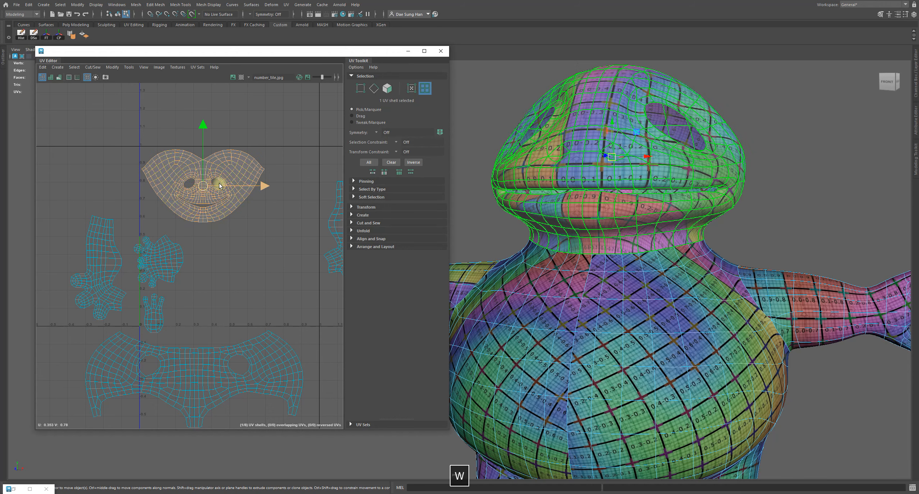
key("r")
right_click_drag(258, 201, 247, 201, "alt")
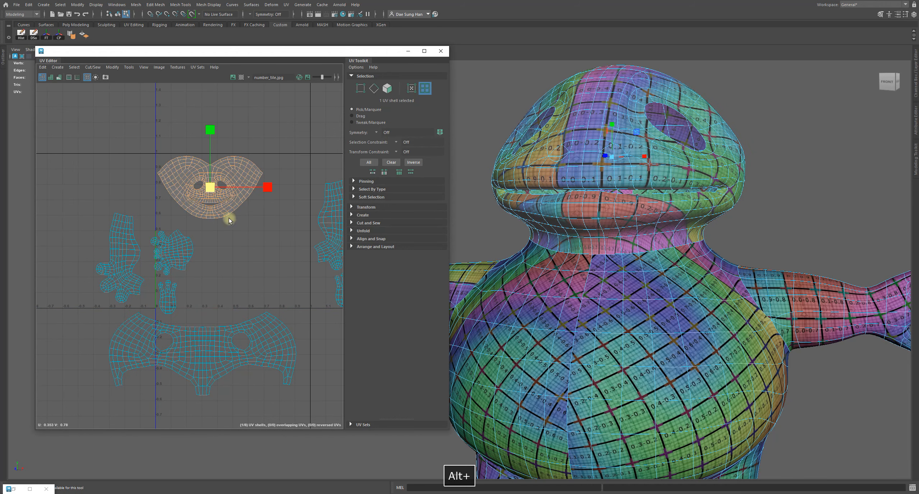
left_click_drag(212, 188, 223, 190)
key("w")
left_click_drag(210, 187, 223, 195)
key("F8")
- Compare the head's number grid with the body's at the neck seam and scale the head's UV shell down to match
left_click_drag(682, 251, 574, 258, "alt")
middle_click_drag(279, 235, 227, 208, "alt")
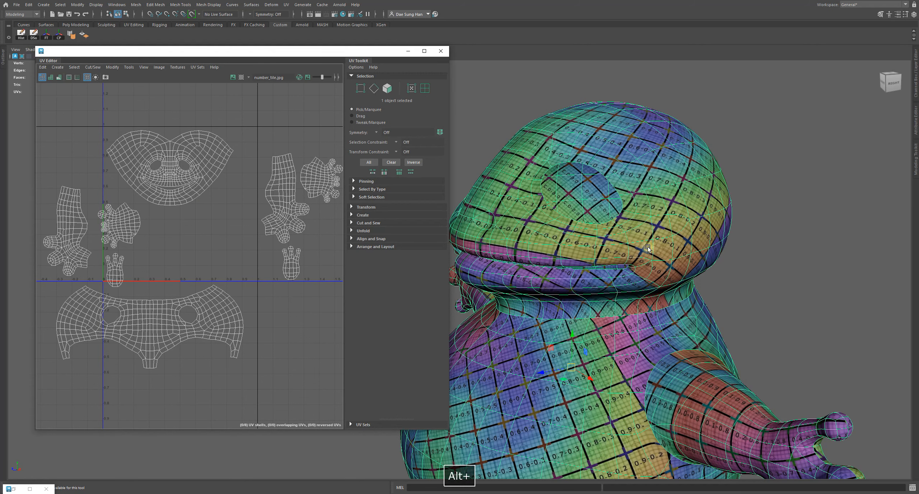
left_click_drag(649, 262, 627, 202, "alt")
left_click_drag(744, 254, 557, 247, "alt")
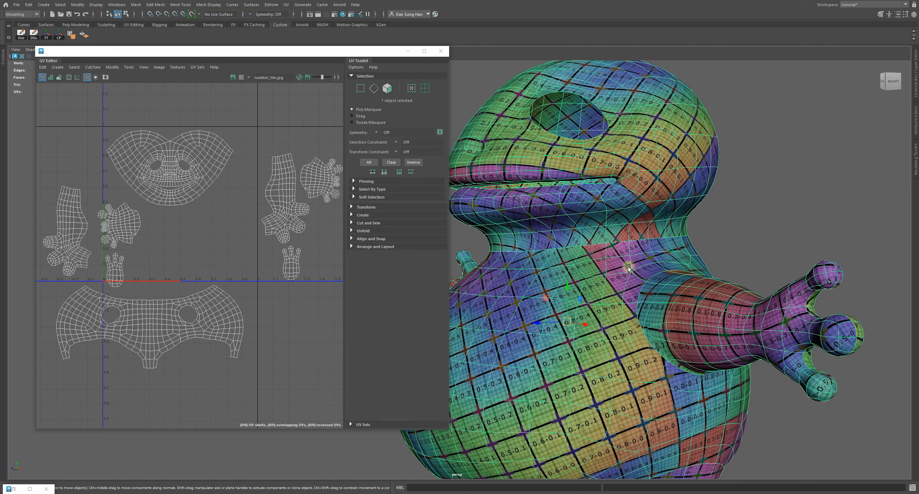
left_click(285, 164)
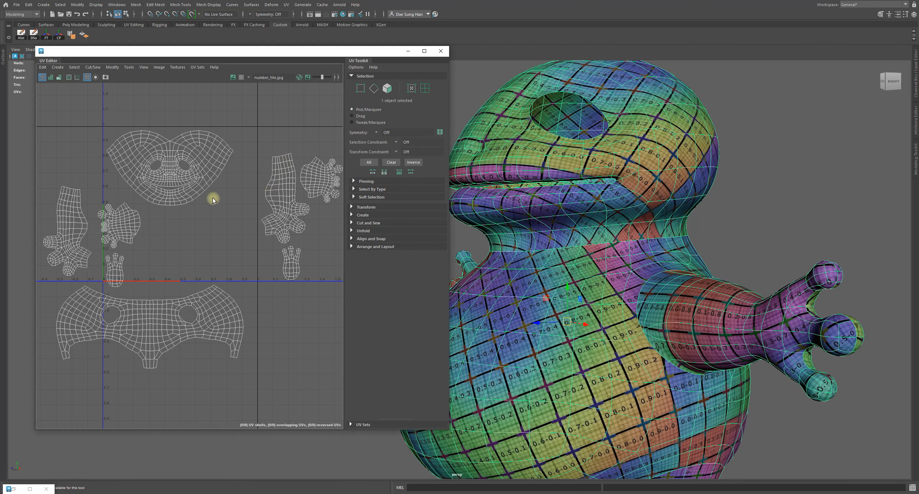
right_click_drag(181, 173, 220, 170)
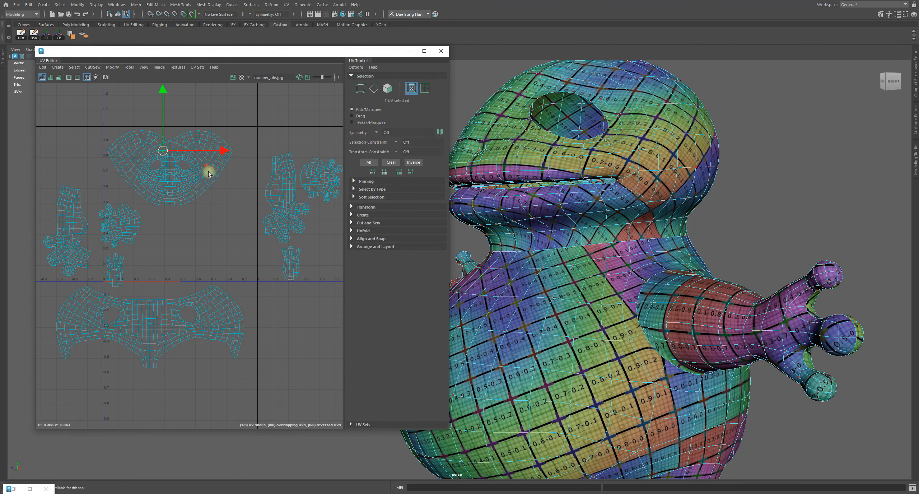
left_click(425, 88)
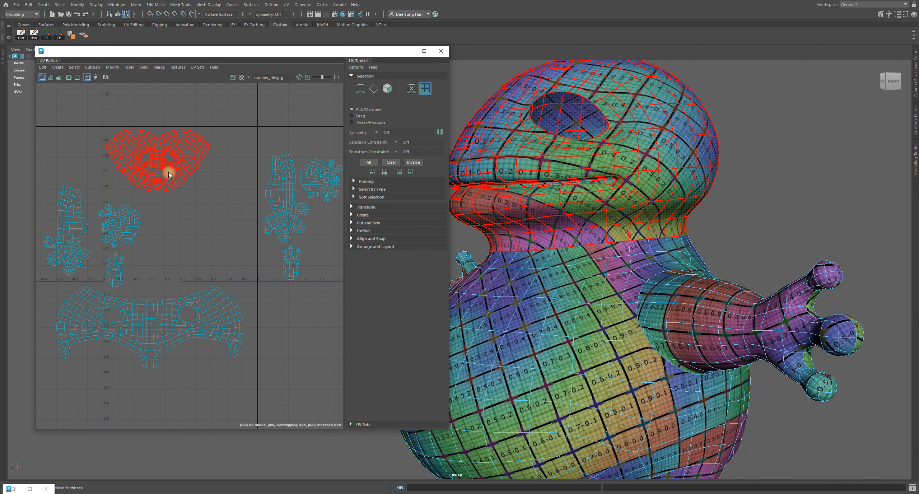
right_click_drag(226, 209, 217, 207, "alt")
right_click_drag(610, 252, 653, 251, "alt")
- Move the arm, foot-sole and leg UV shells near U 0 slightly closer together and clear the selection
left_click_drag(125, 224, 112, 210)
left_click_drag(120, 267, 108, 250)
left_click(77, 222)
left_click_drag(86, 218, 84, 217)
left_click(220, 248)
- Move the leg, foot-sole and arm UV shells beyond U 1 back toward the tile, mirroring the limb shells at U 0
right_click_drag(219, 249, 208, 240, "alt")
middle_click_drag(208, 240, 184, 240, "alt")
right_click_drag(184, 239, 205, 217, "alt")
middle_click_drag(205, 217, 262, 199, "alt")
left_click(278, 194)
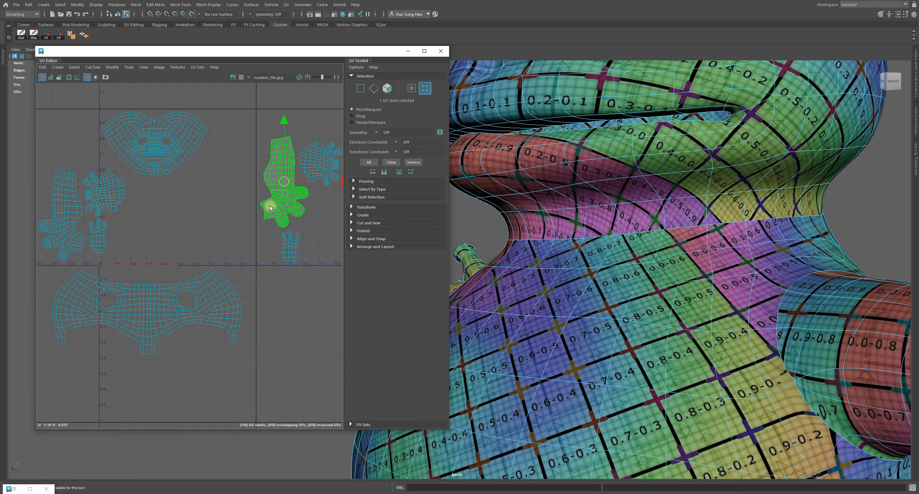
left_click_drag(284, 181, 252, 215)
left_click(289, 249)
left_click_drag(290, 248, 216, 240)
left_click(319, 165)
left_click_drag(321, 162, 210, 194)
- Move the body's UV shell lower and gather both sets of leg, arm and foot-sole shells directly above it
left_click(197, 316)
left_click_drag(193, 308, 218, 359)
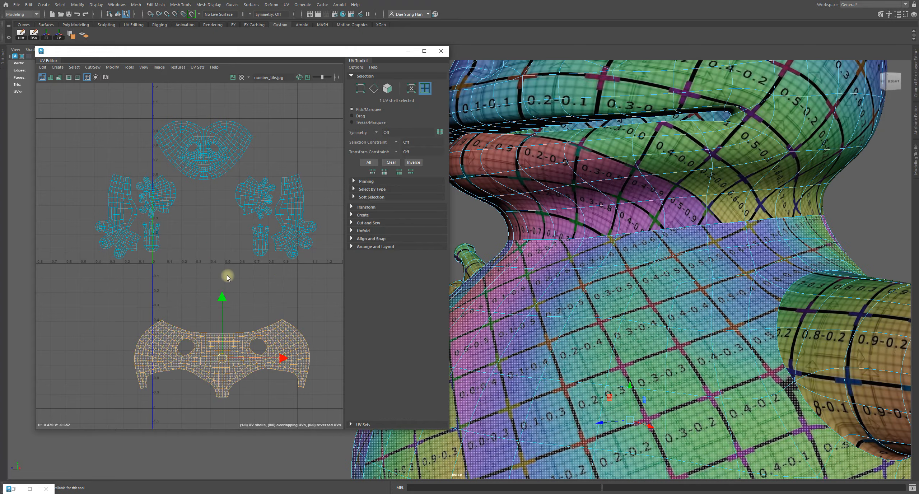
left_click_drag(224, 190, 309, 237)
left_click_drag(277, 211, 281, 272)
left_click_drag(88, 166, 172, 251)
left_click_drag(136, 216, 190, 278)
left_click_drag(248, 214, 320, 309)
left_click_drag(279, 277, 264, 277)
left_click_drag(115, 238, 218, 306)
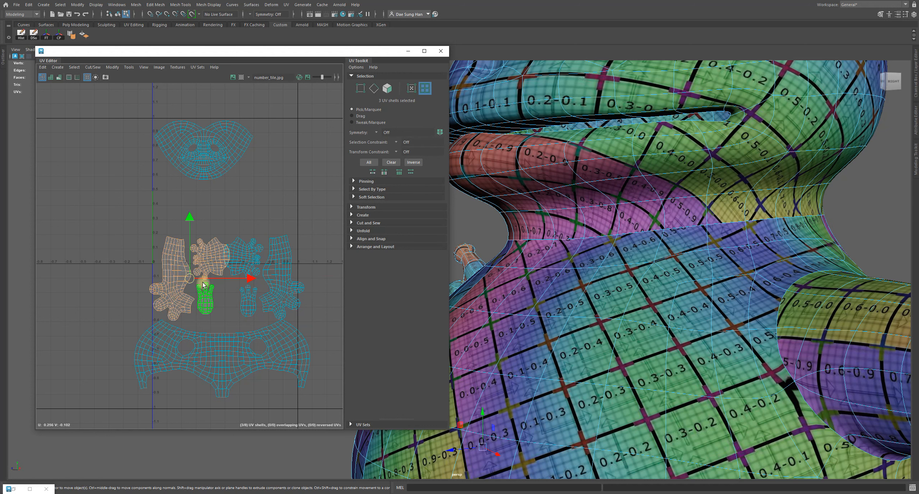
left_click_drag(191, 278, 182, 275)
- Move the head's UV shell down to just above the limb shells and widen the UV Editor window
left_click(203, 150)
left_click_drag(204, 150, 225, 204)
left_click_drag(449, 126, 635, 125)
right_click_drag(341, 275, 183, 276, "alt")
middle_click_drag(391, 285, 350, 228, "alt")
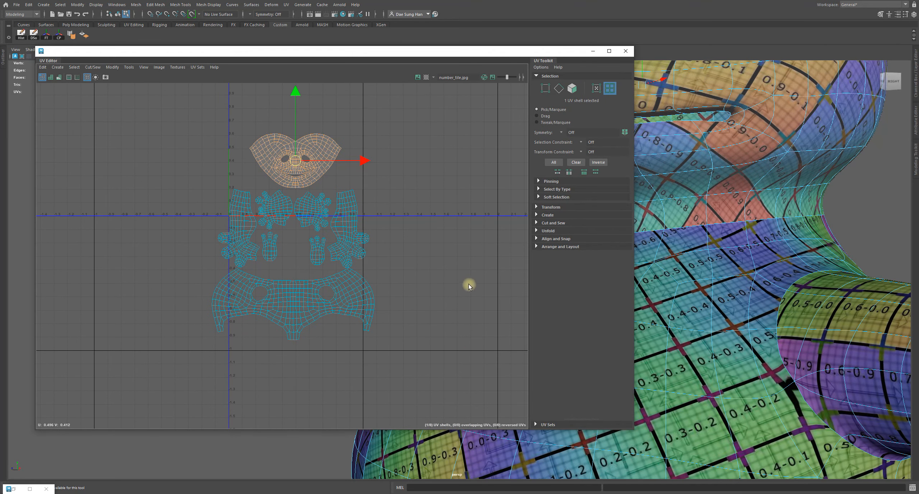
middle_click_drag(370, 198, 389, 306, "alt")
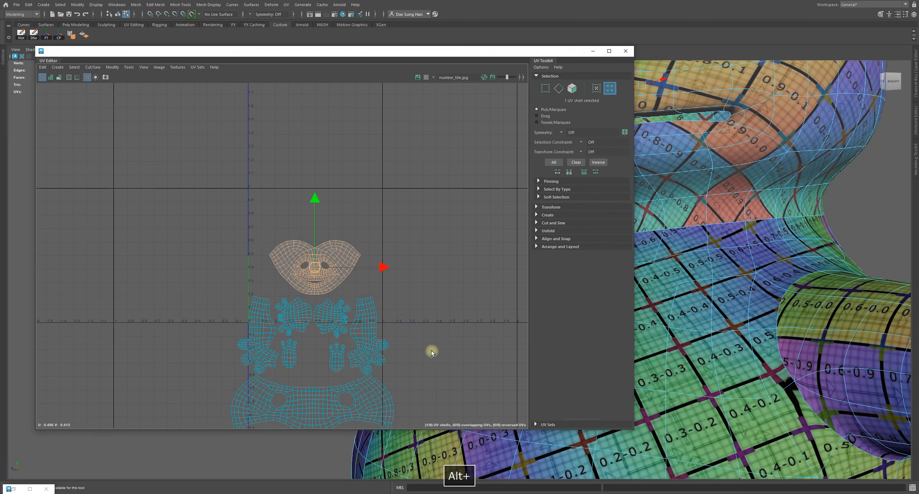